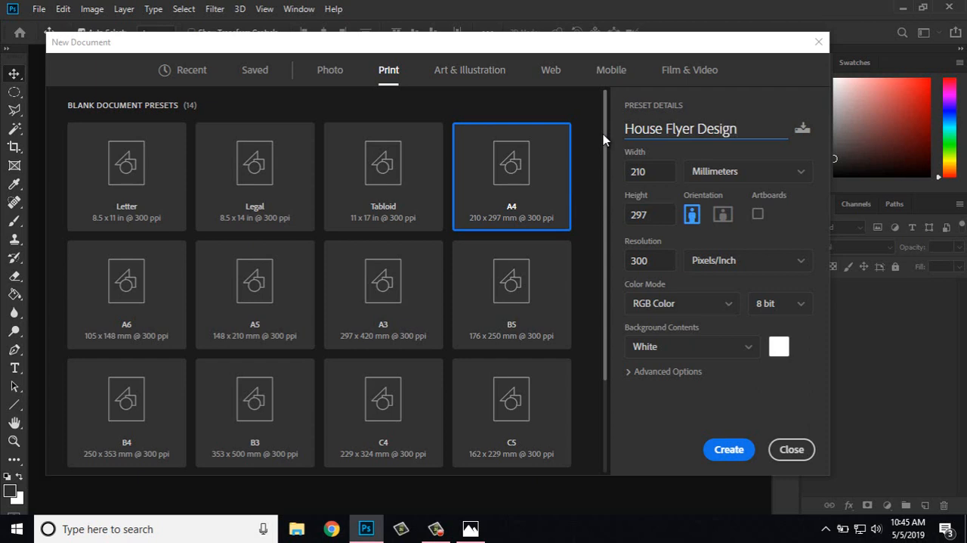
Step: Set the color mode to CMYK Color and create the A4 House Flyer Design document
left_click(720, 304)
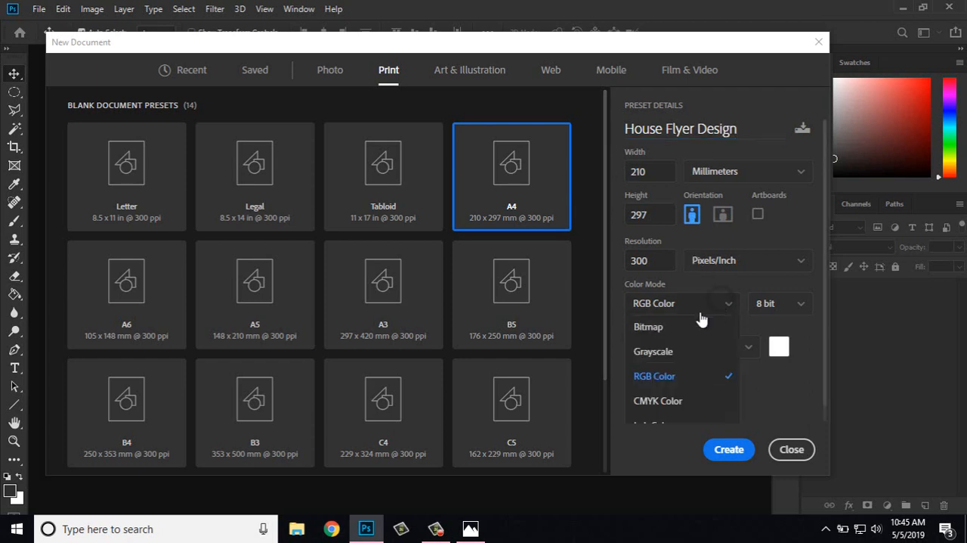
left_click(673, 402)
left_click(730, 450)
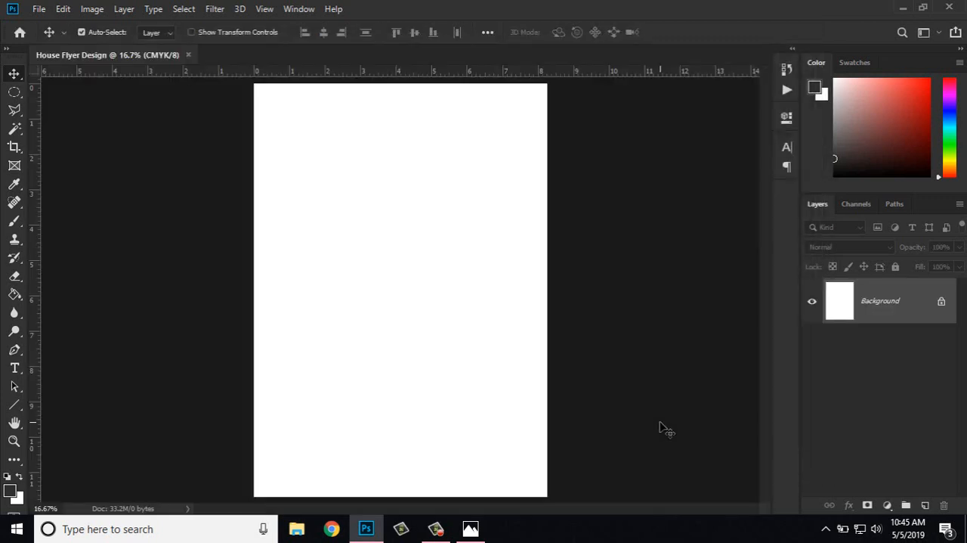
key("ctrl+minus")
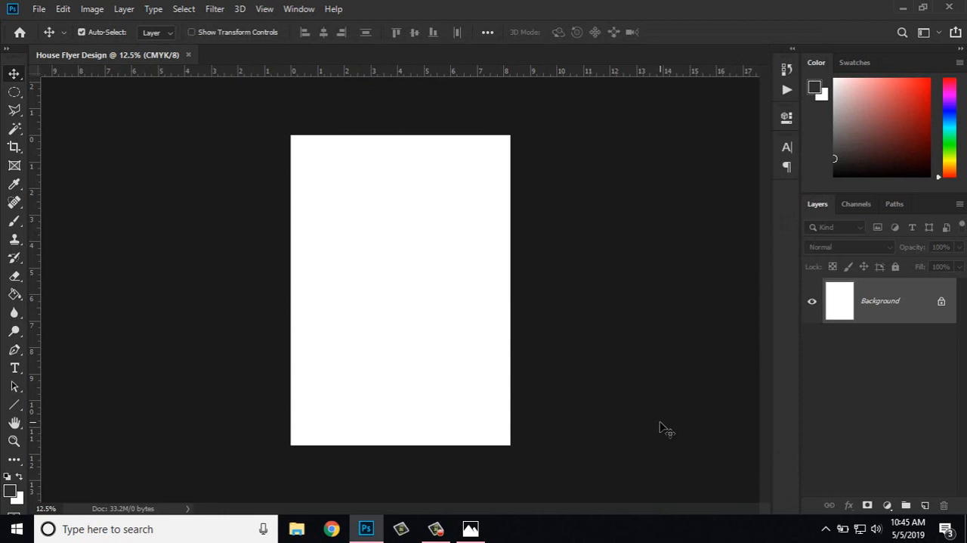
Step: Draw a six-sided polygon about 1702 by 1966 px overlapping the page's upper edge with the Polygon tool
left_click(13, 407)
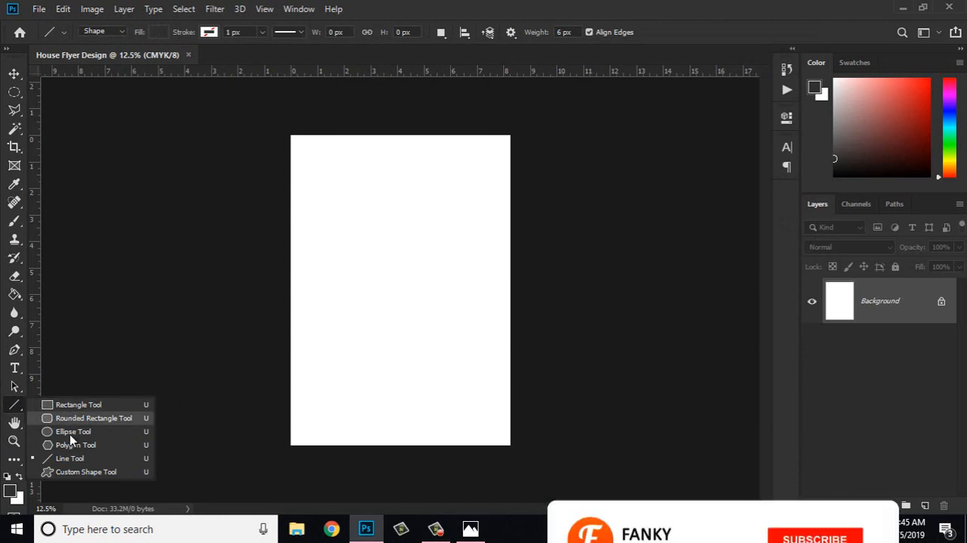
left_click(67, 446)
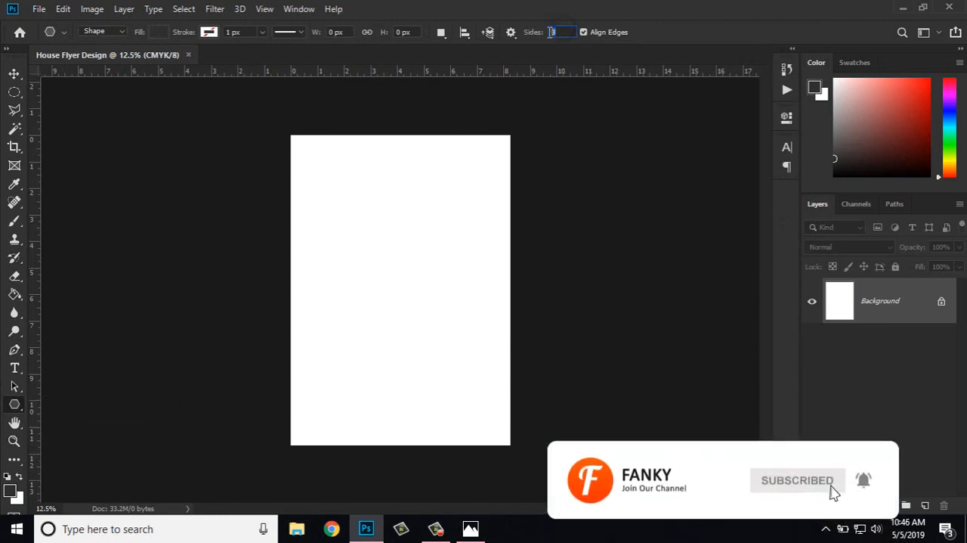
type("6")
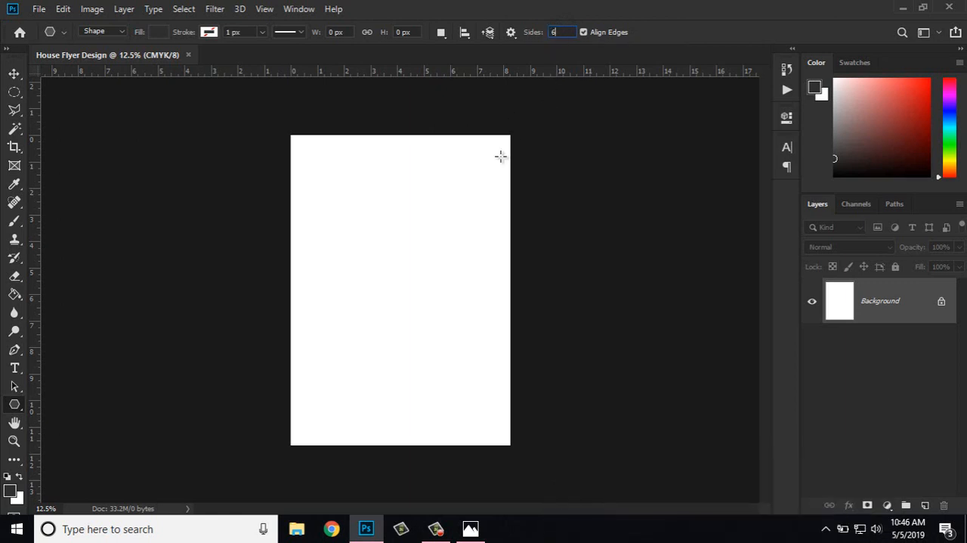
left_click_drag(370, 206, 380, 119)
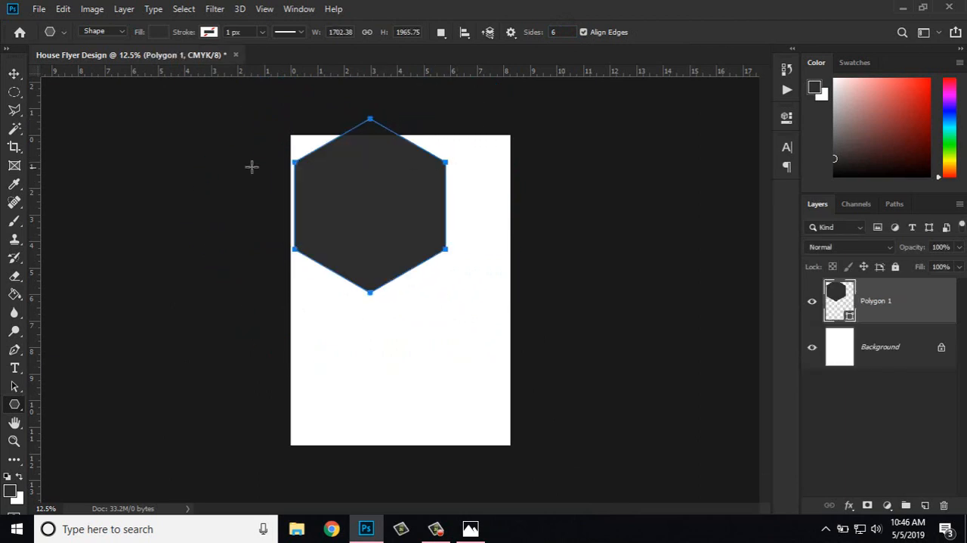
Step: Enlarge the hexagon to about 155% and centre it over the page's upper edge so its lower point forms a downward V
left_click(14, 74)
left_click_drag(317, 178, 360, 188)
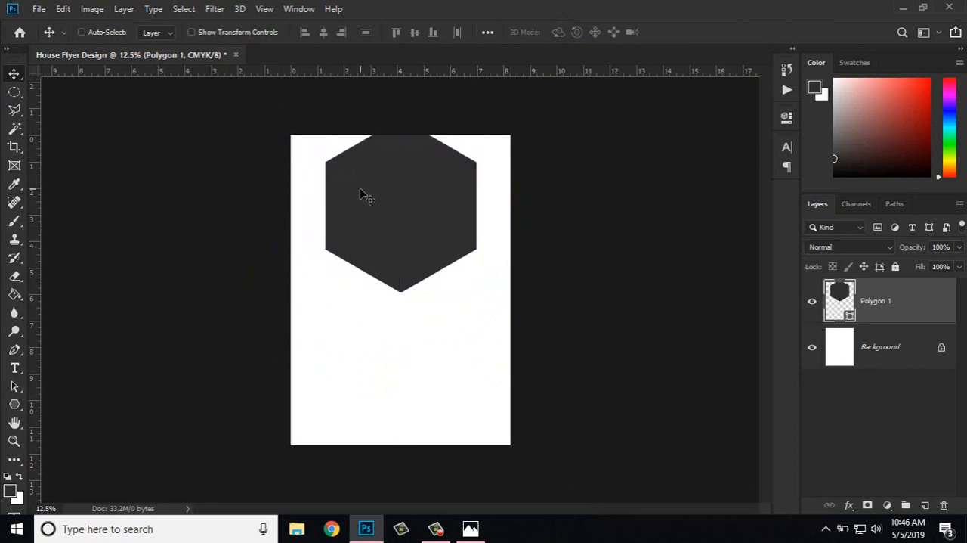
key("ctrl+minus")
left_click(235, 34)
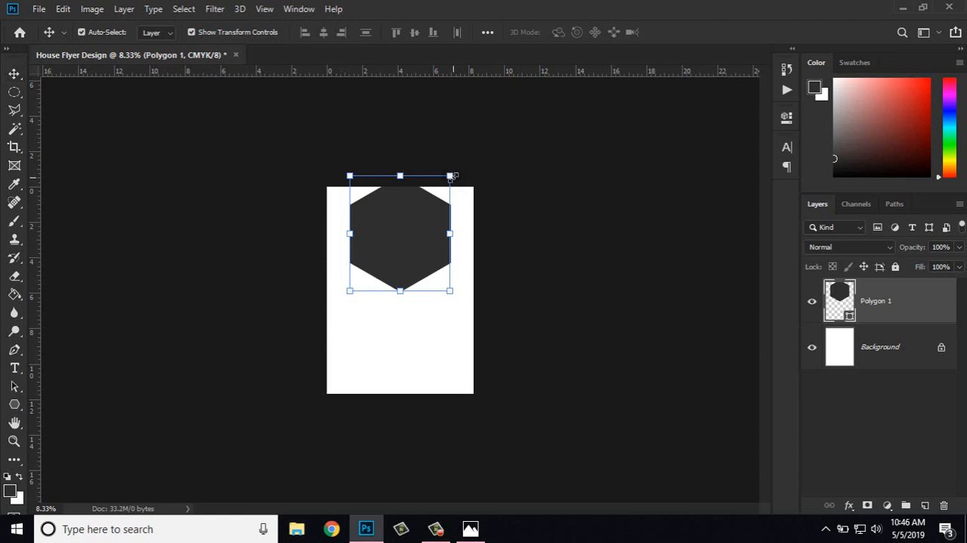
left_click_drag(452, 177, 501, 123)
left_click_drag(462, 201, 431, 183)
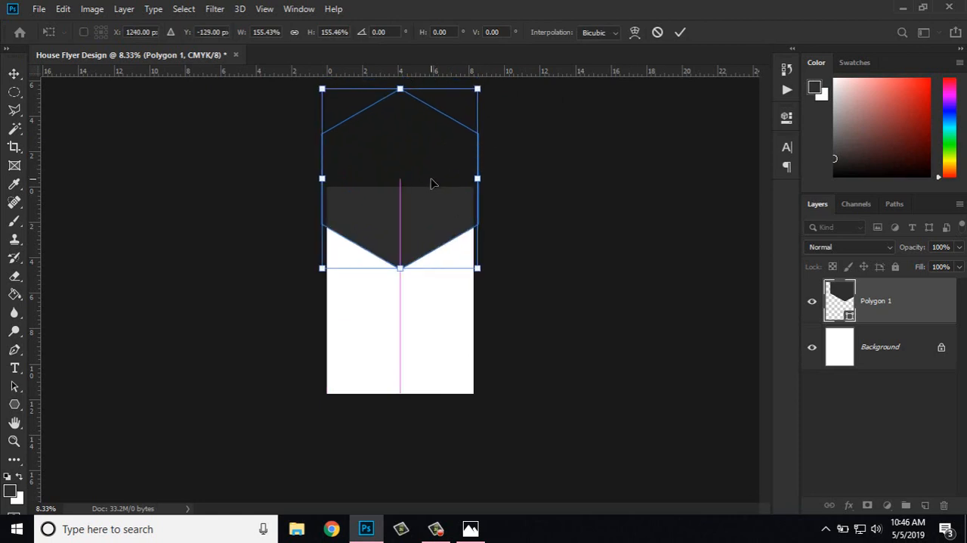
scroll(407, 182, "up", 2)
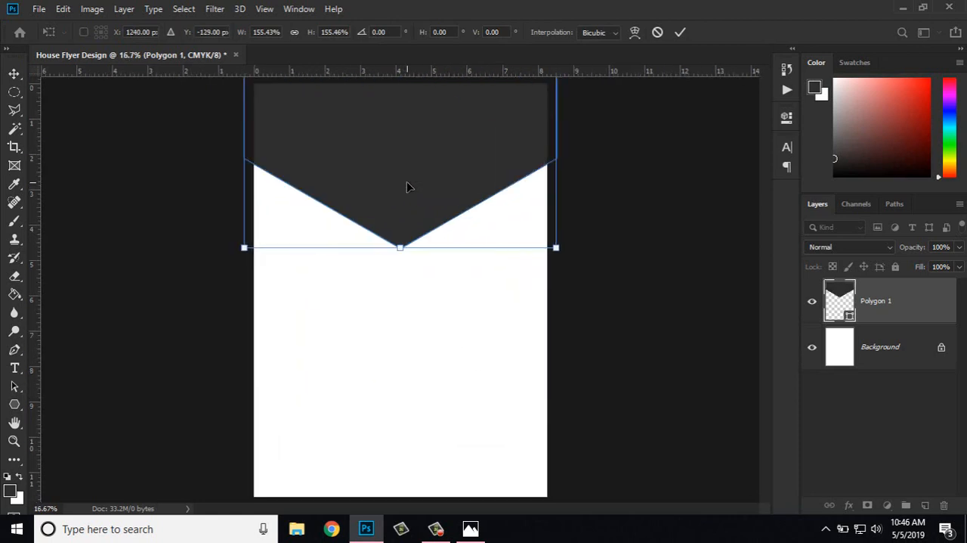
key("Return")
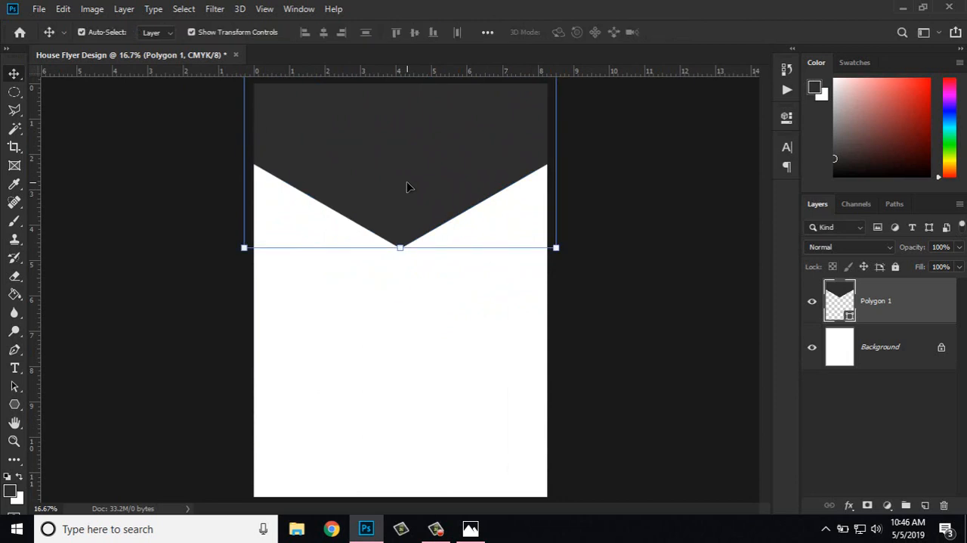
Step: Fine-tune the hexagon's centring on the page and turn off the transform controls
left_click_drag(406, 187, 402, 185)
key("ctrl+a")
key("ctrl+d")
key("ctrl+minus")
key("ctrl+plus")
left_click(192, 33)
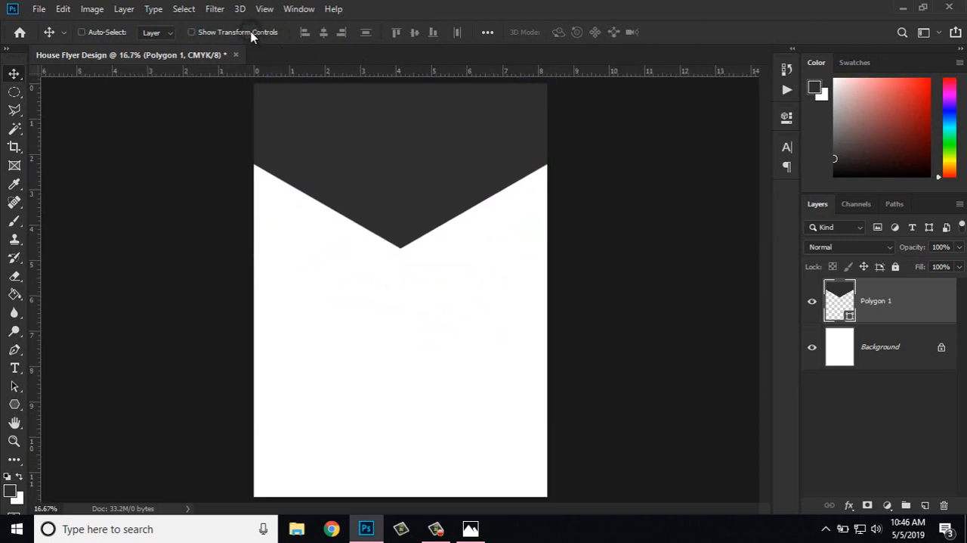
key("ctrl+plus")
scroll(400, 291, "up", 3)
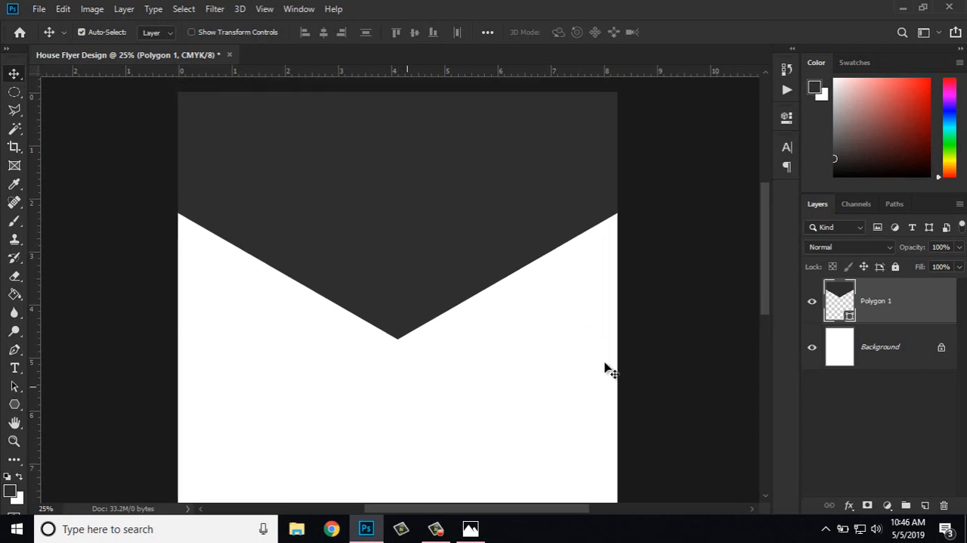
Step: Draw a three-sided polygon about 1026 by 1185 px across the page's left edge and fill it with muted purple
left_click(895, 387)
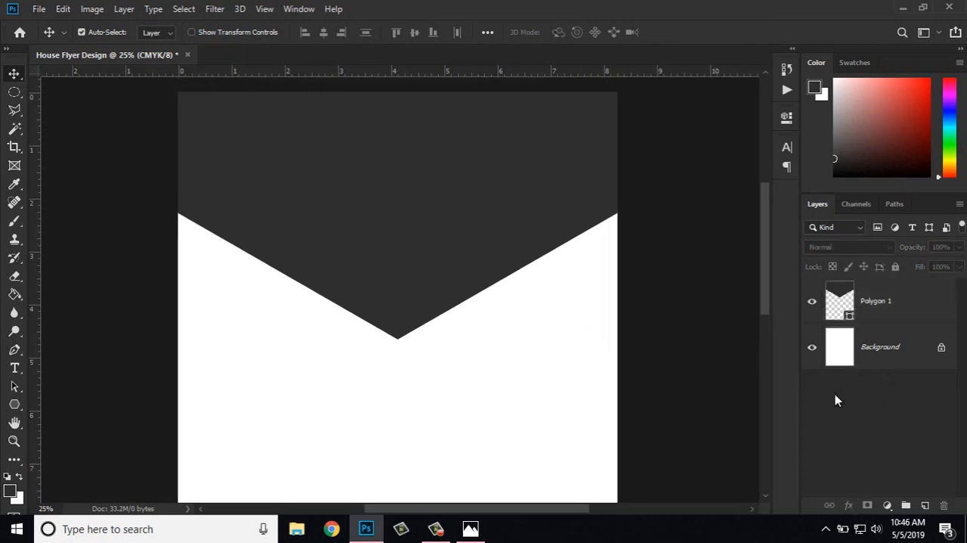
left_click(14, 404)
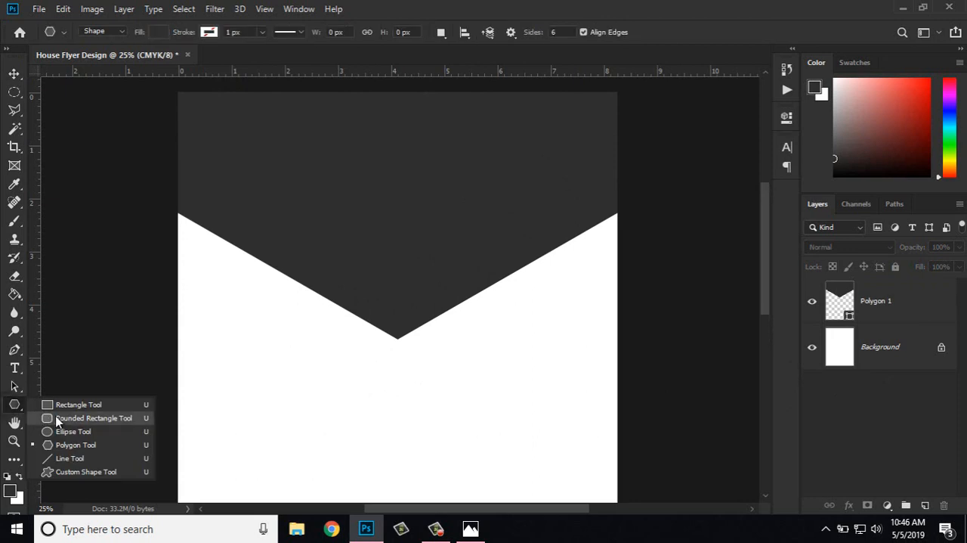
left_click(61, 443)
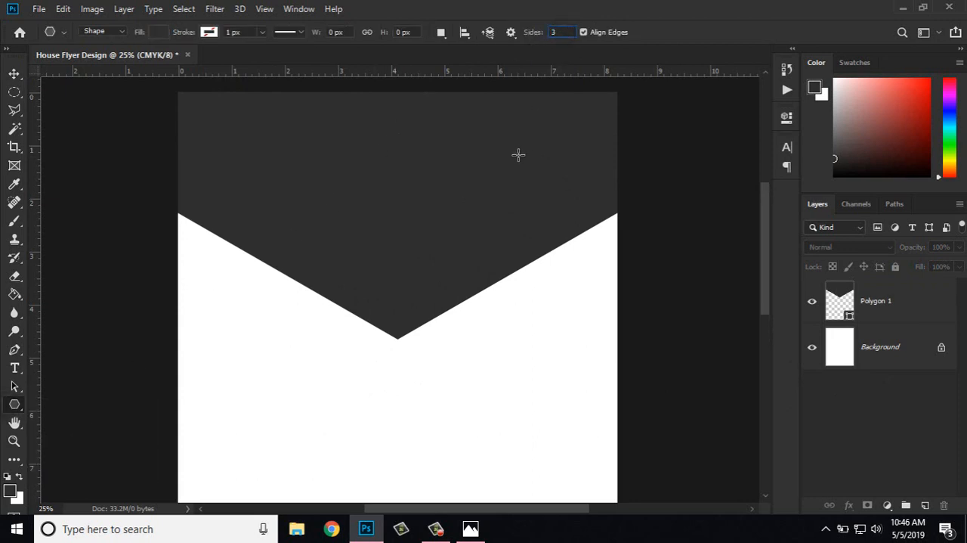
left_click_drag(194, 280, 315, 232)
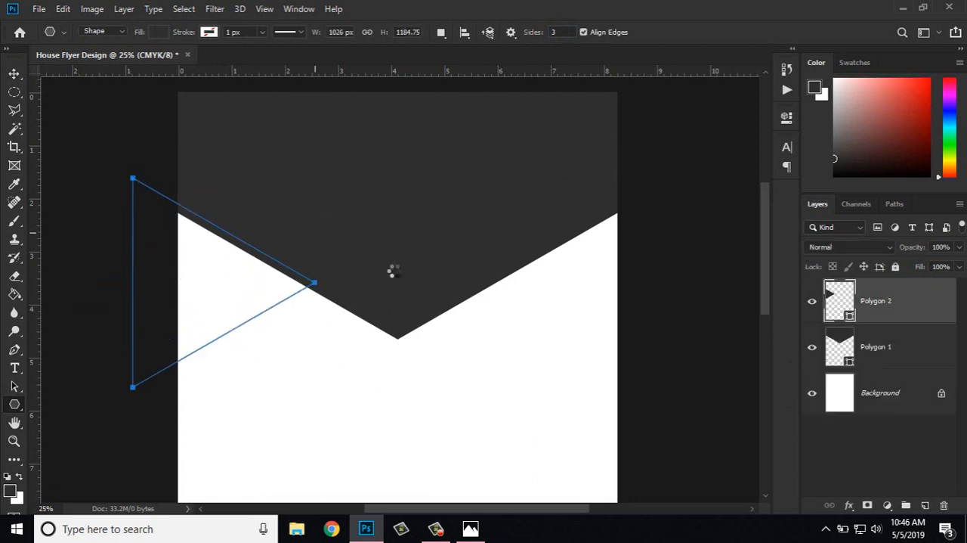
left_click(150, 33)
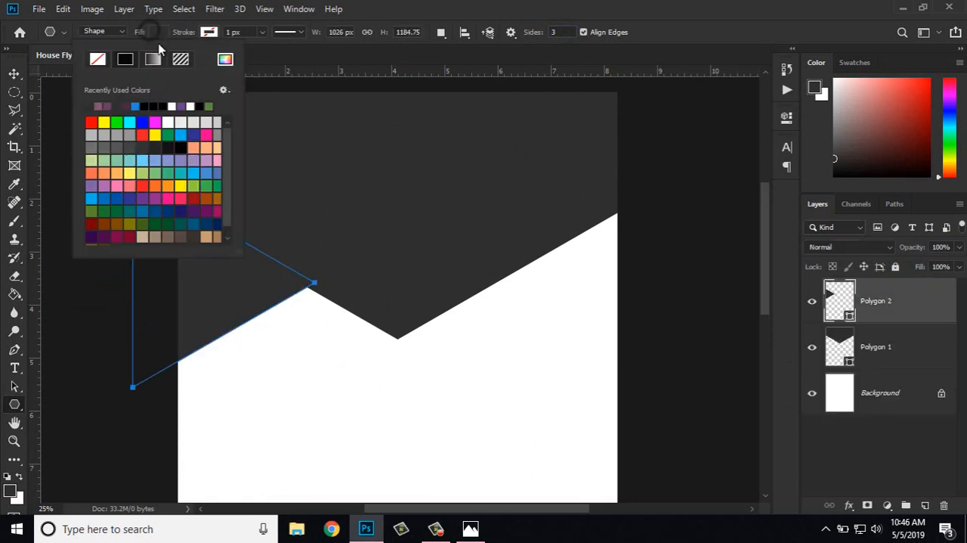
left_click(101, 106)
Step: Place the purple triangle beneath the Polygon 1 layer, flush with the page's left edge and meeting the hexagon's slanted edge
left_click(13, 74)
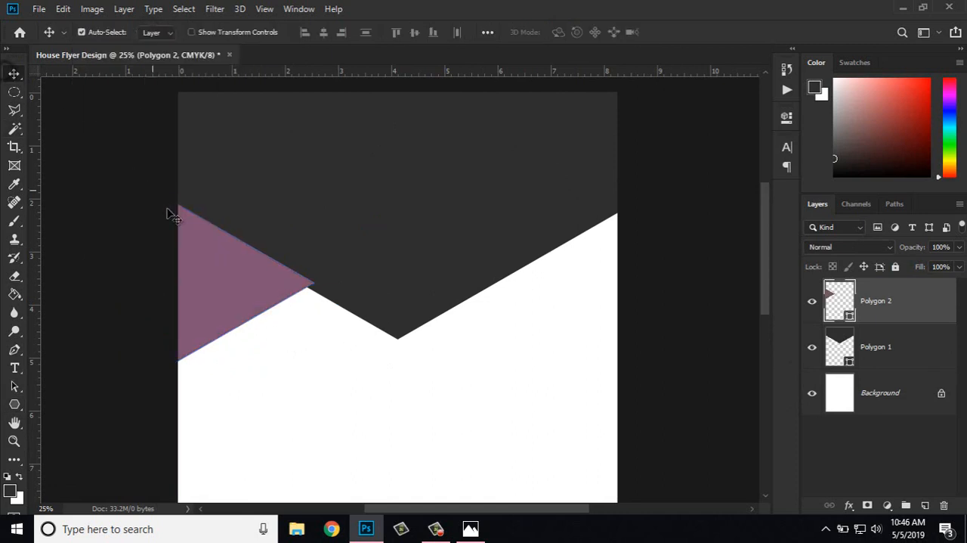
left_click_drag(205, 271, 233, 289)
left_click_drag(860, 302, 882, 350)
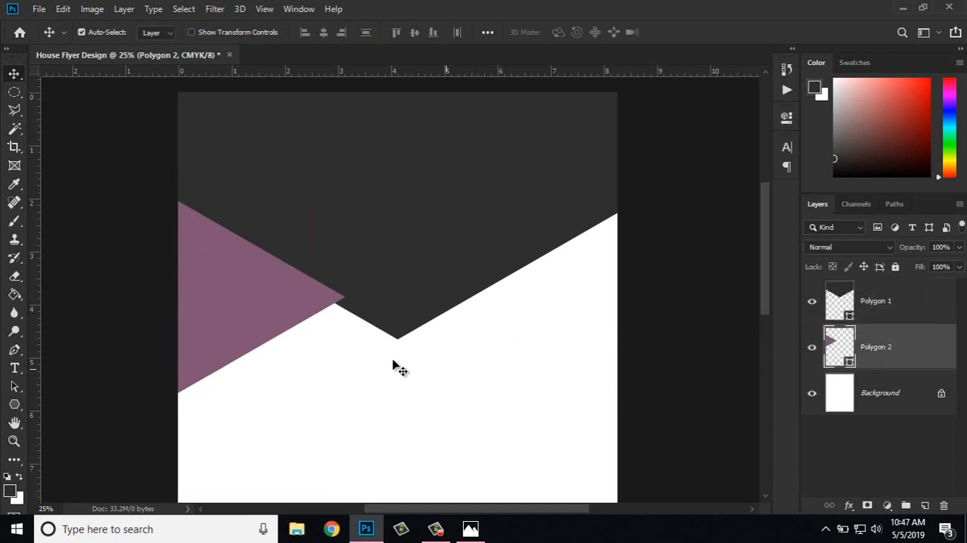
left_click_drag(254, 317, 272, 336)
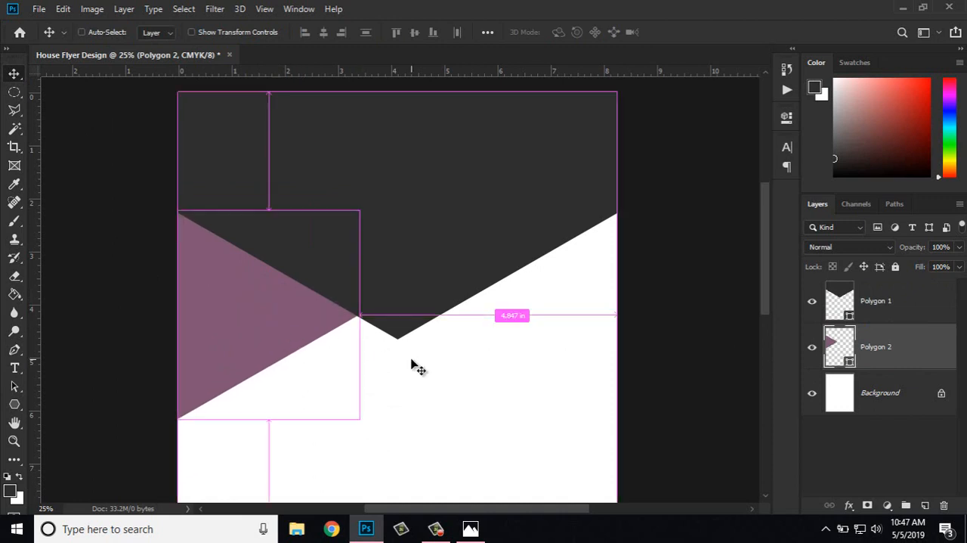
Step: Reduce the purple triangle's height, scale it up slightly along the hexagon's edge, and turn off the transform controls
key("ctrl+plus")
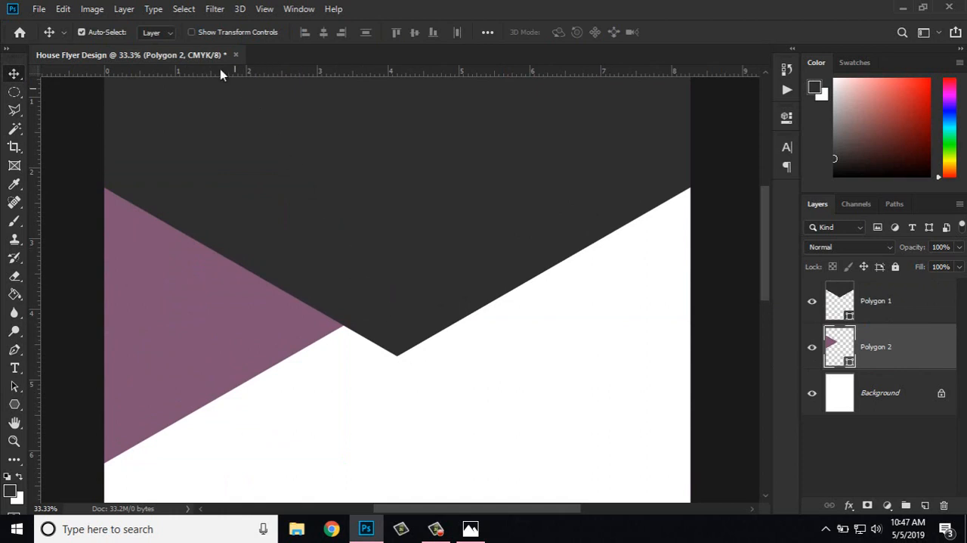
left_click(203, 32)
left_click_drag(226, 459, 224, 421)
key("Return")
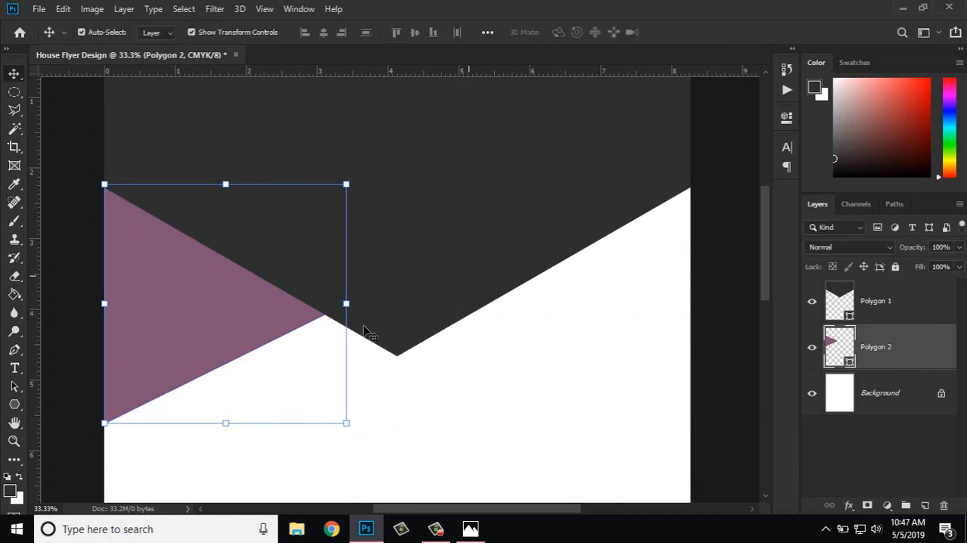
left_click_drag(349, 423, 363, 440)
key("Return")
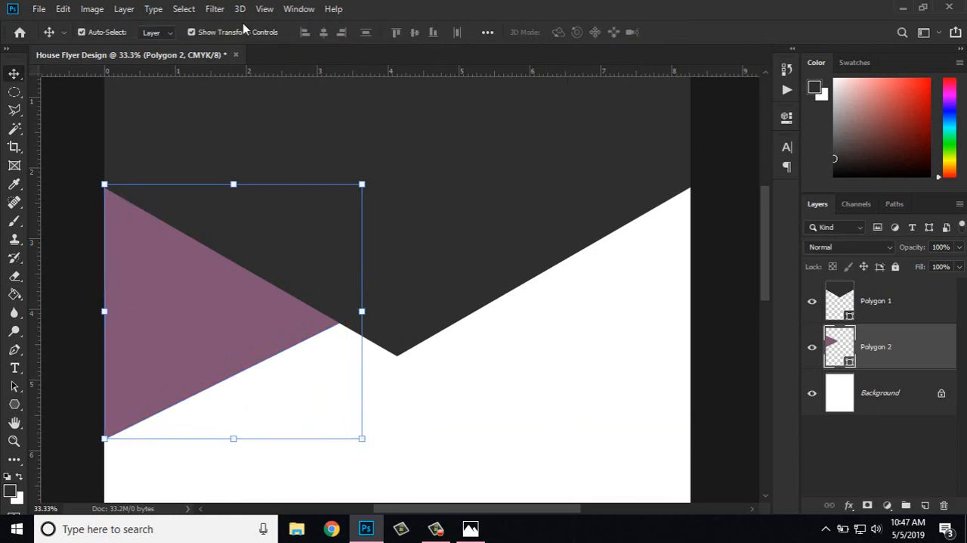
left_click(222, 33)
key("ctrl+plus")
left_click_drag(431, 187, 693, 172)
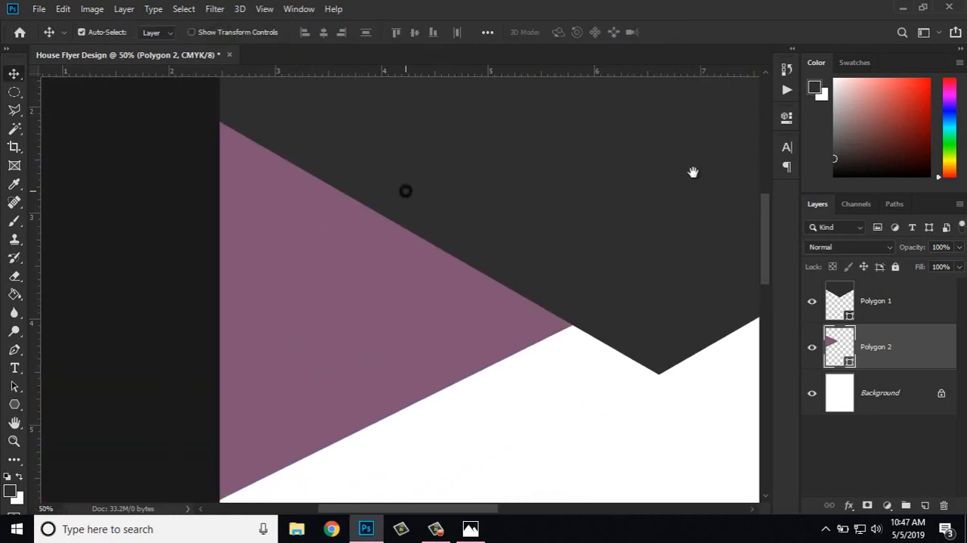
left_click_drag(476, 340, 467, 339)
key("ctrl+minus")
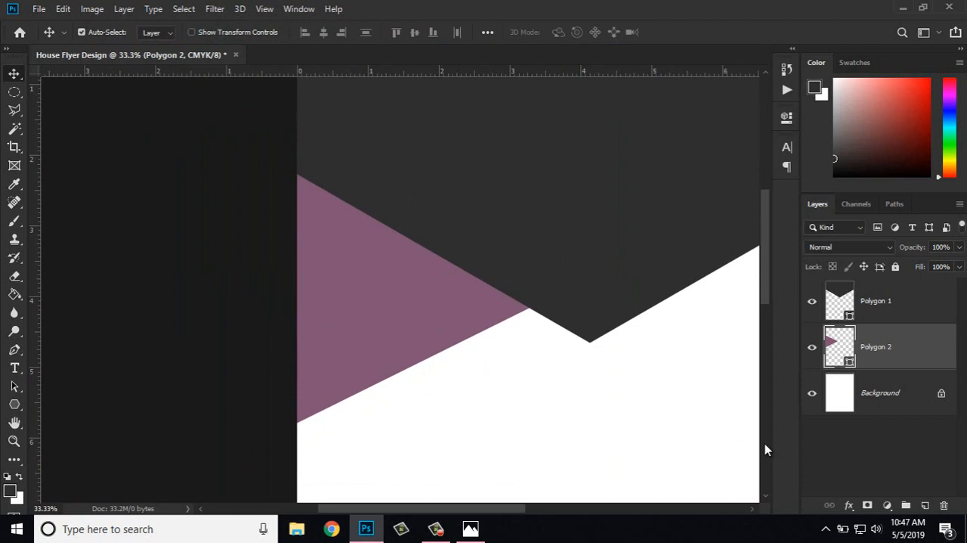
Step: Outline a wedge-shaped selection over the purple triangle's upper part with the Polygonal Lasso tool, extending past its tip
left_click(12, 110)
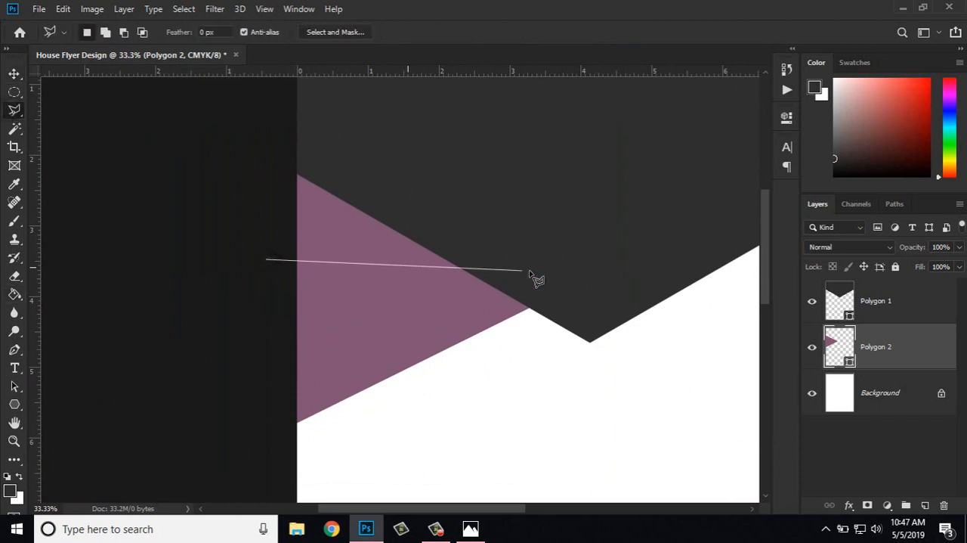
left_click(568, 296)
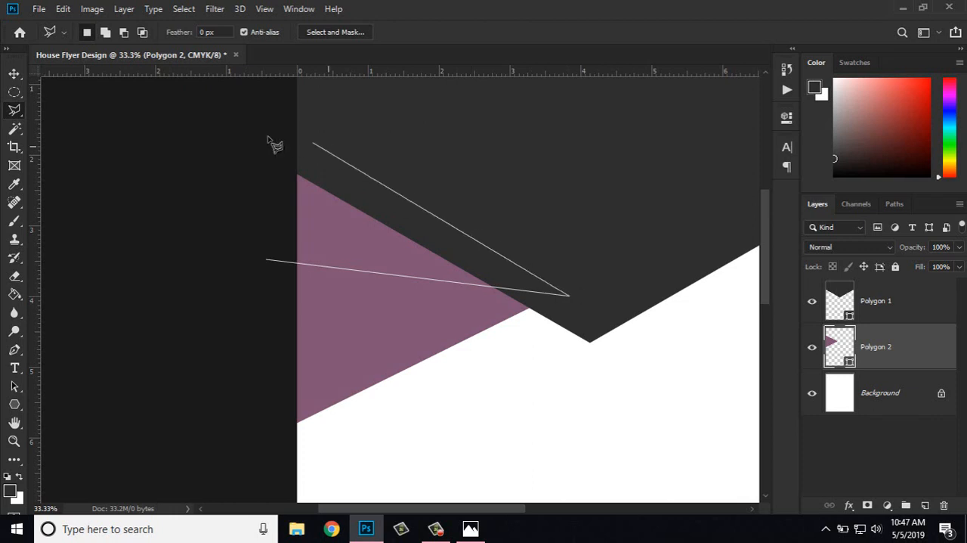
left_click(266, 261)
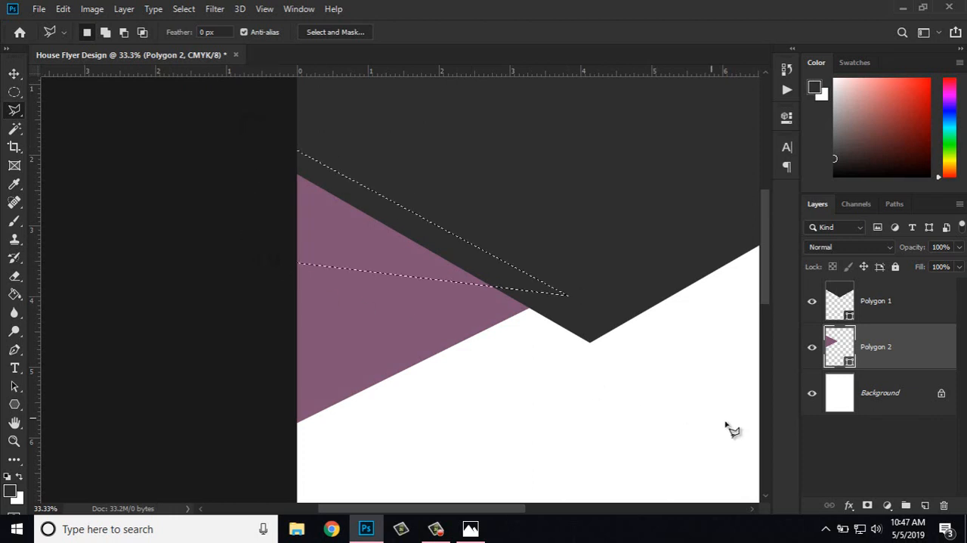
Step: Fill the wedge selection with PANTONE 5115 C on a new layer above Polygon 2, and clear the selection
left_click(926, 504)
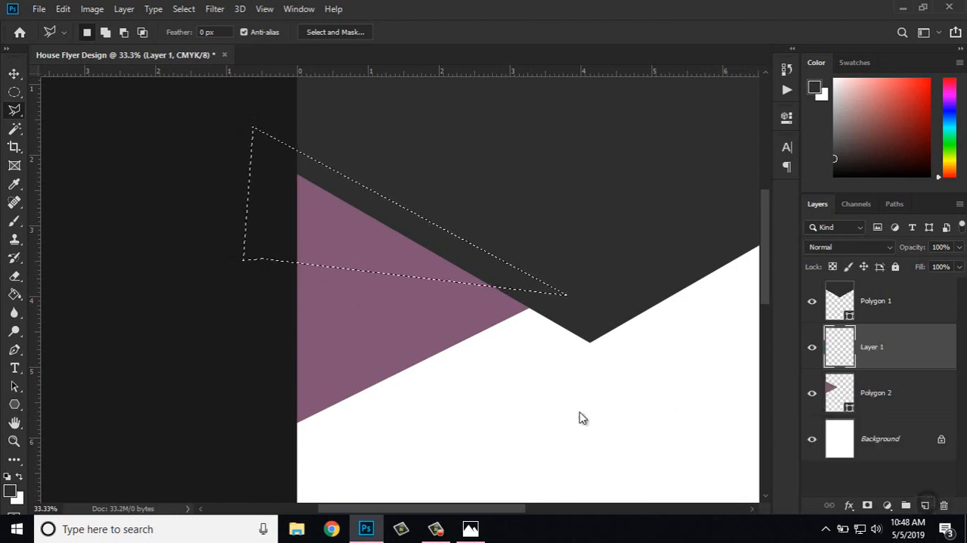
right_click(337, 226)
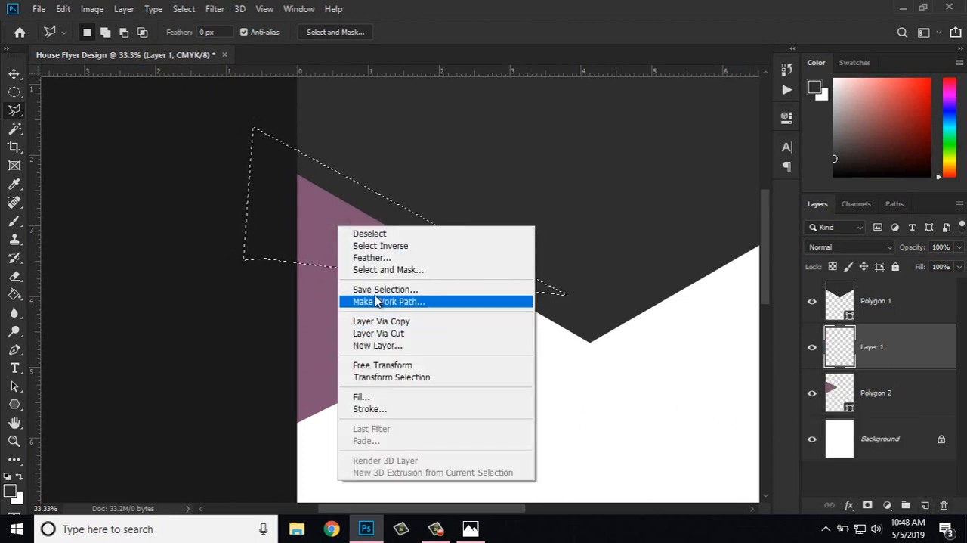
left_click(377, 396)
left_click(479, 125)
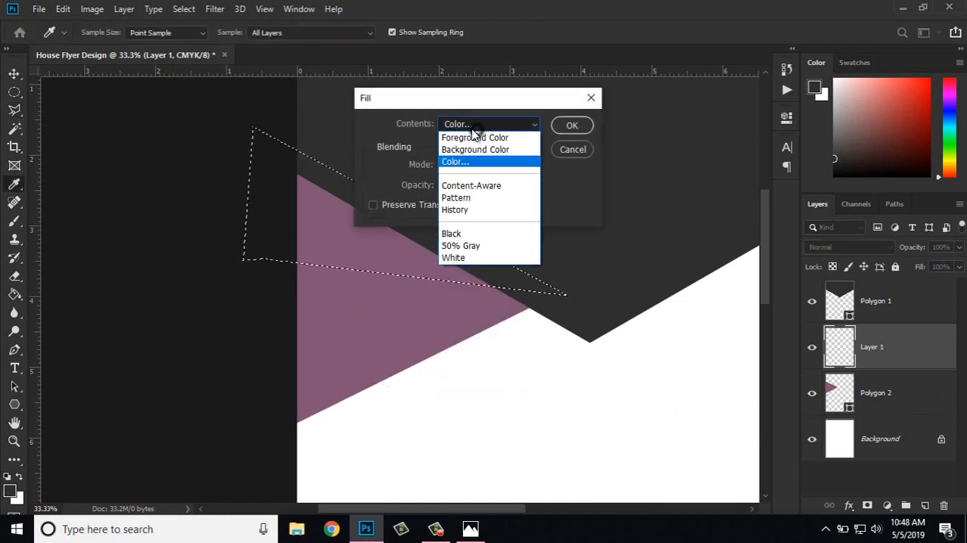
left_click(460, 160)
left_click(597, 248)
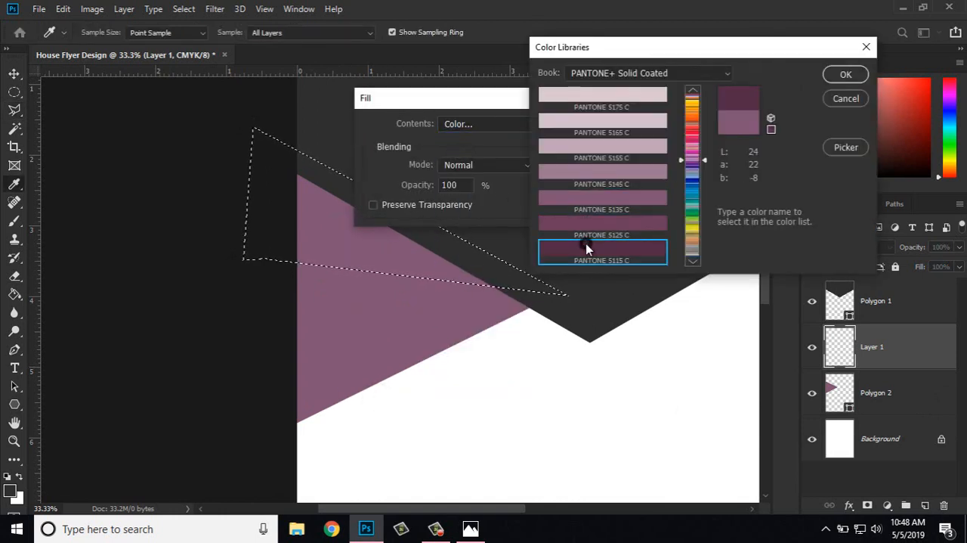
left_click(845, 74)
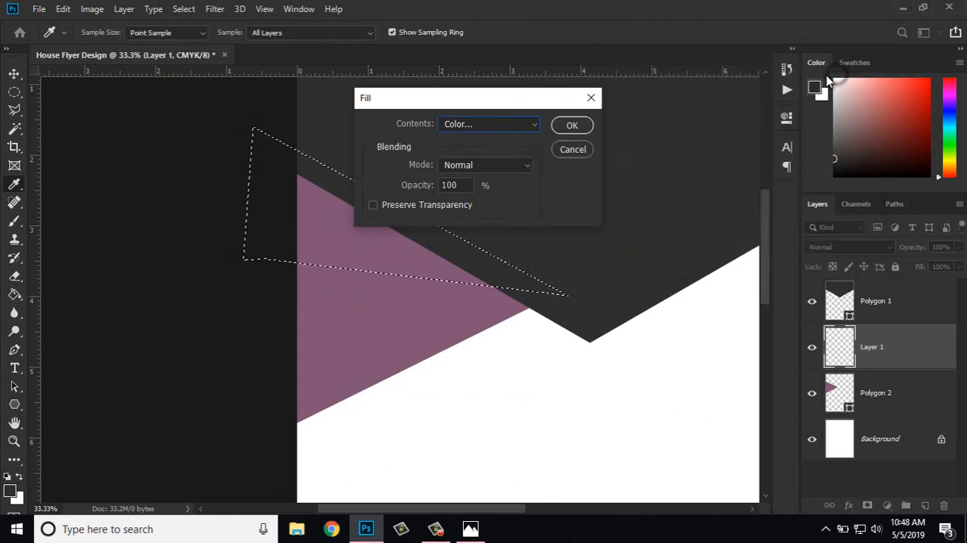
left_click(570, 127)
right_click(269, 156)
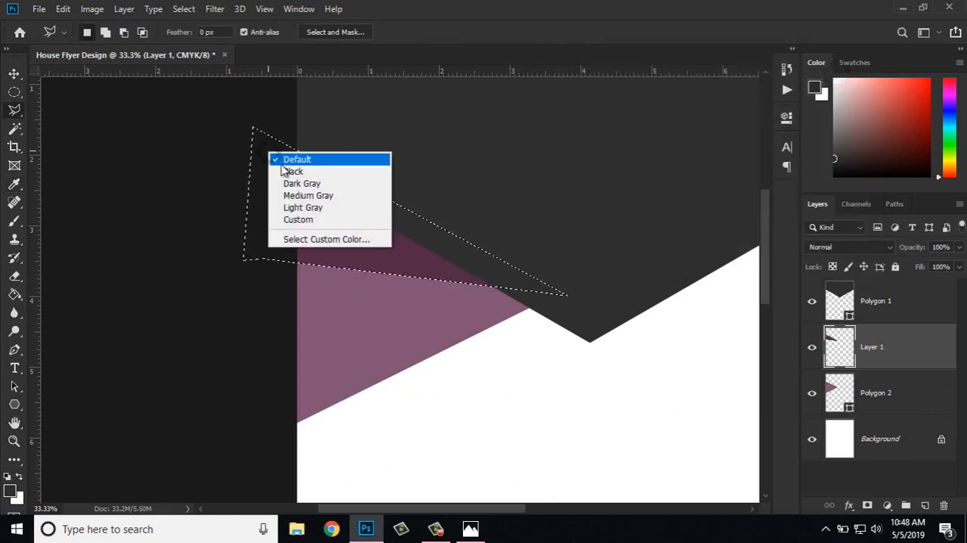
right_click(424, 265)
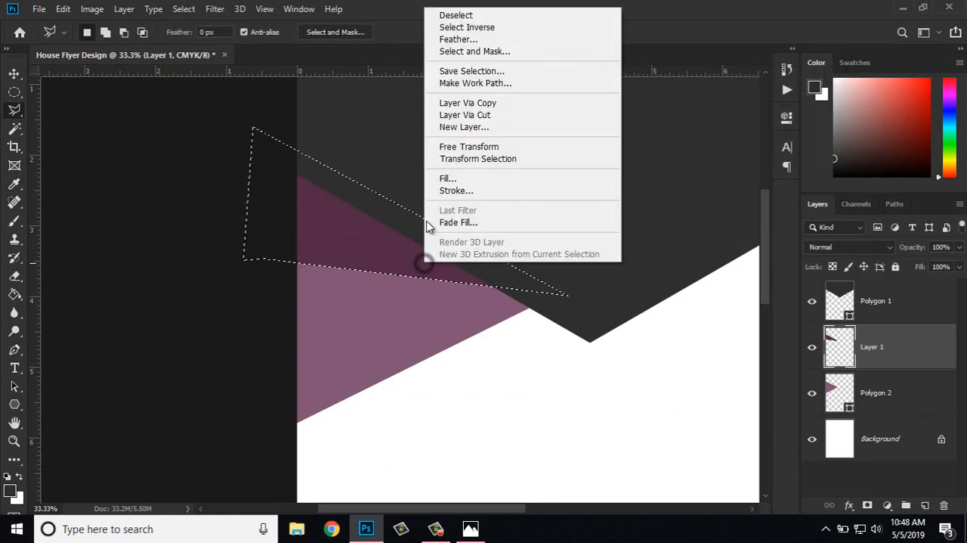
left_click(469, 15)
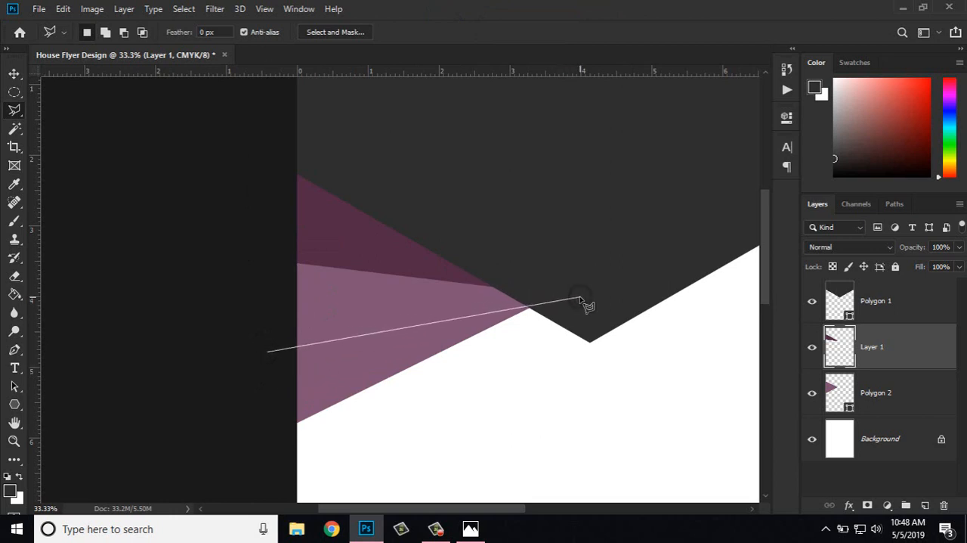
Step: Outline a four-sided selection across the purple triangle's middle, its lower edge running from the page's left side through the triangle's tip
left_click(397, 223)
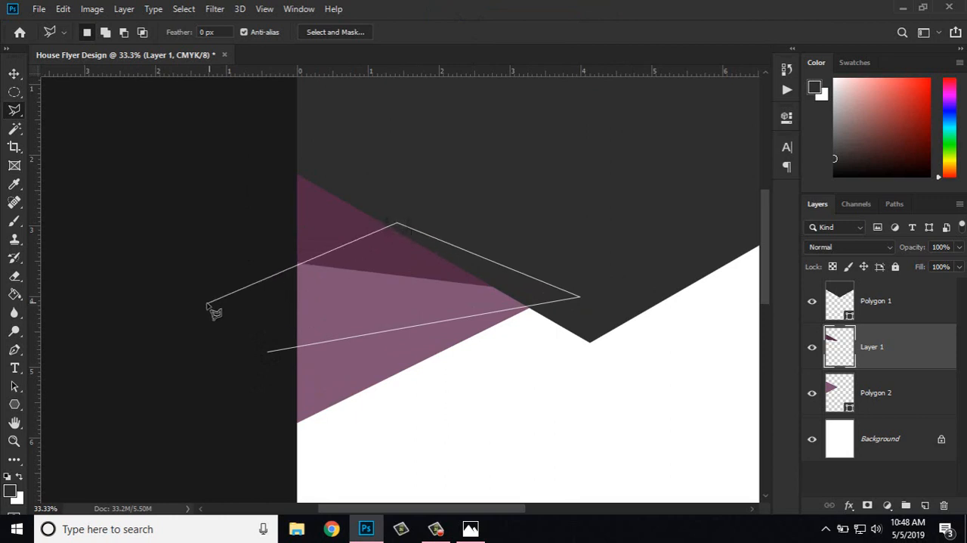
left_click(211, 237)
left_click(269, 352)
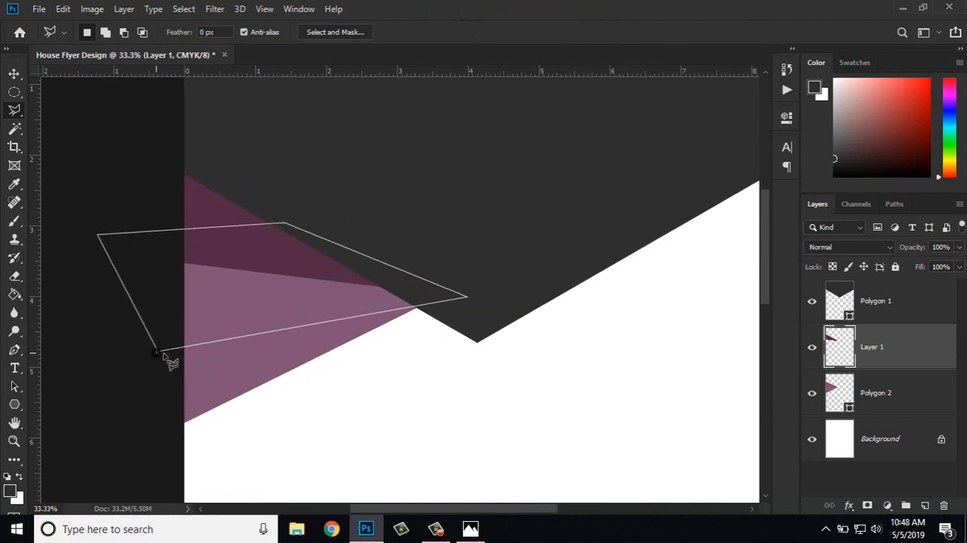
left_click(161, 353)
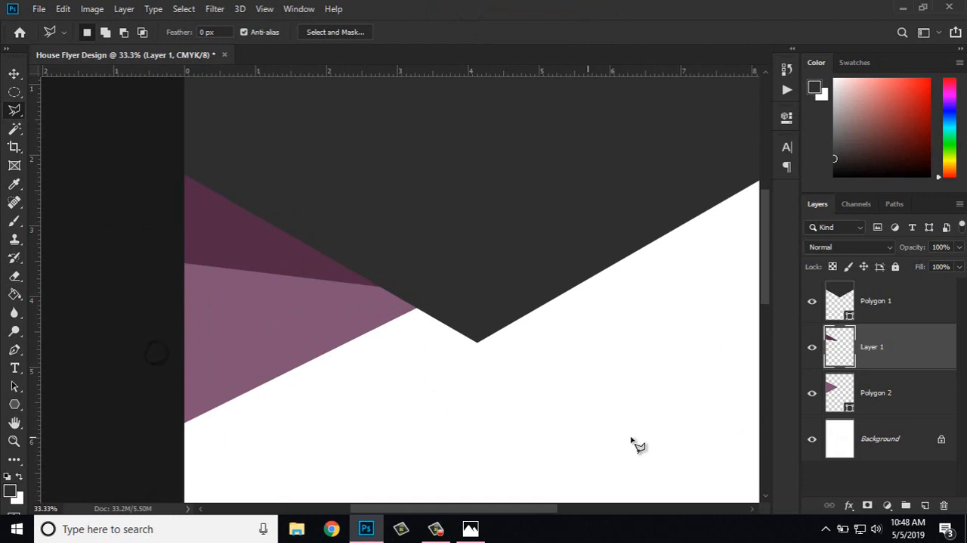
Step: Fill the middle selection with PANTONE 5125 C on a new layer directly above Polygon 2, and clear the selection
left_click(896, 406)
left_click(925, 505)
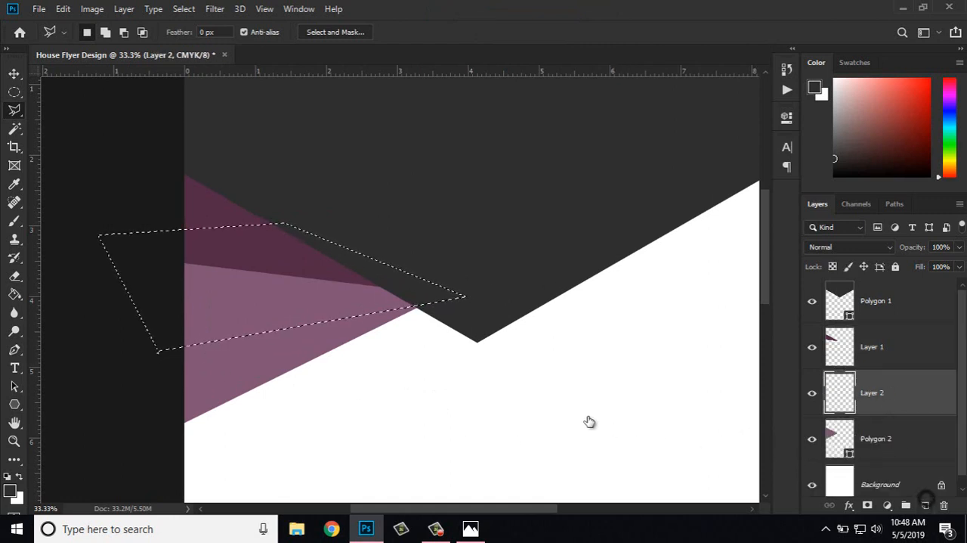
right_click(334, 291)
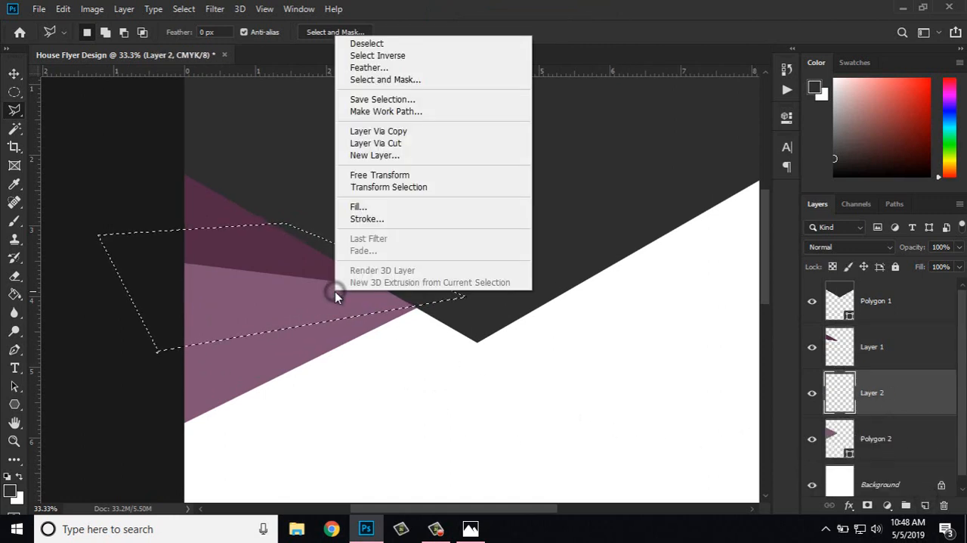
left_click(377, 207)
left_click(467, 124)
left_click(468, 154)
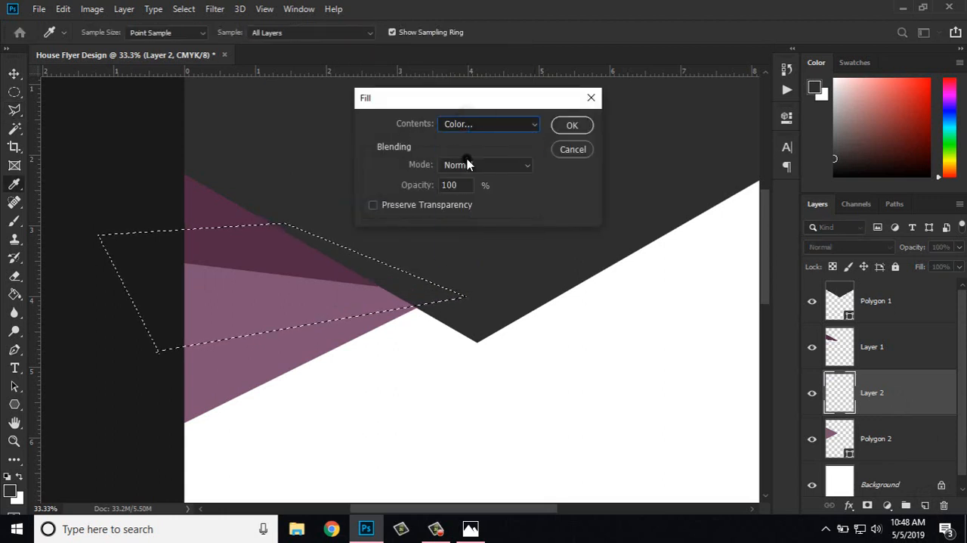
left_click(580, 223)
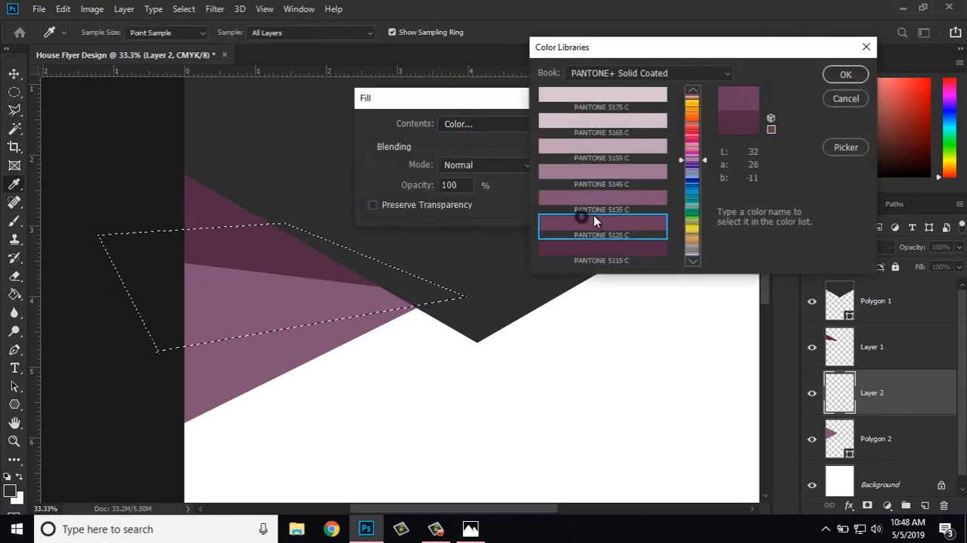
left_click(842, 77)
left_click(573, 125)
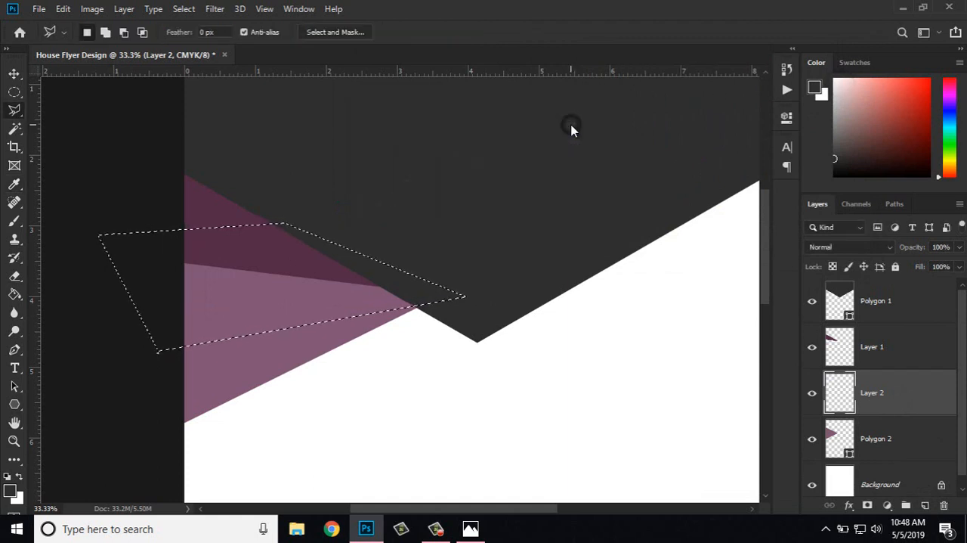
right_click(342, 189)
left_click(380, 197)
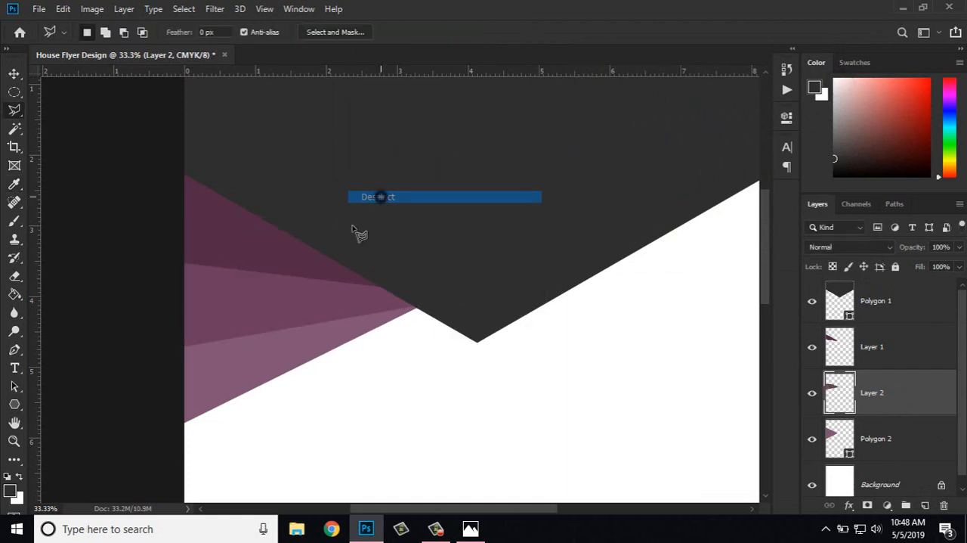
Step: Merge Layer 1, Layer 2 and Polygon 2 into a single layer
scroll(357, 233, "down", 3)
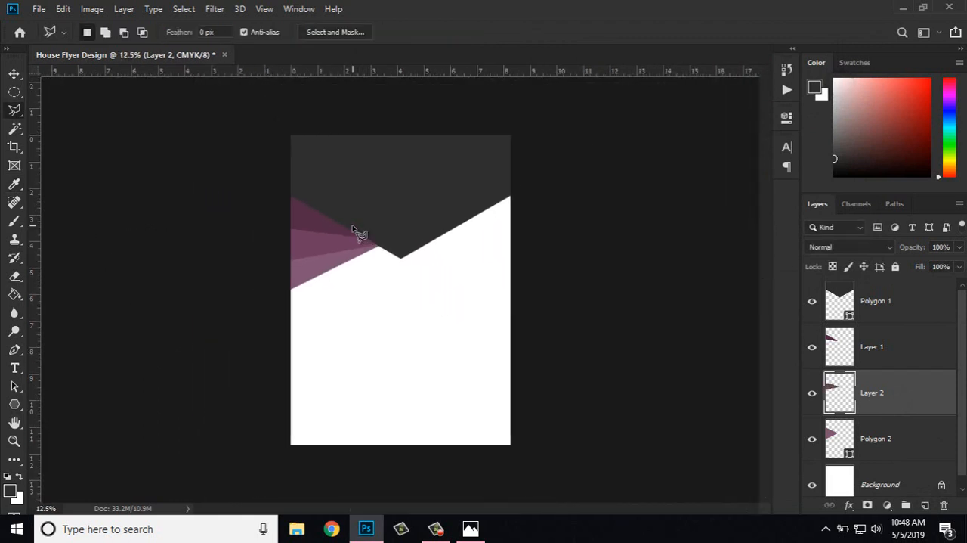
left_click(871, 355)
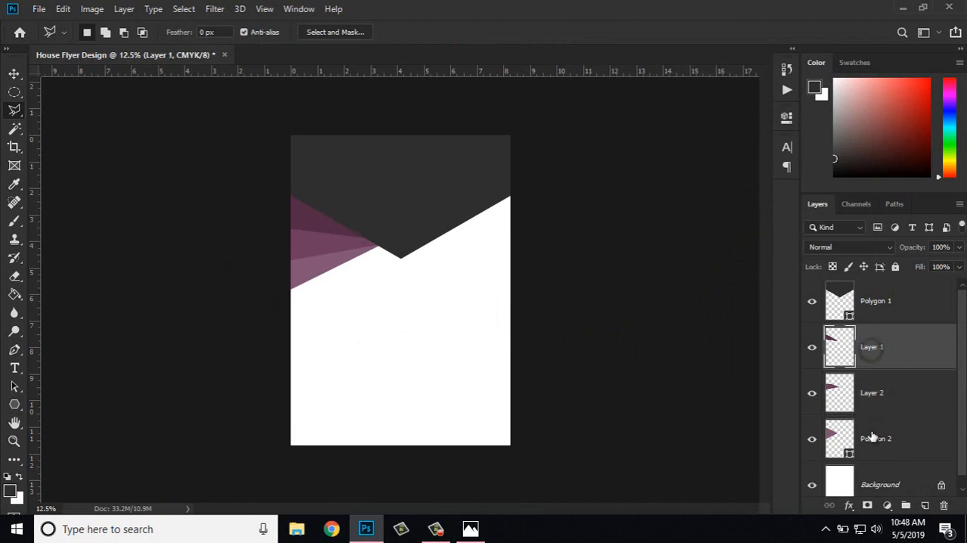
left_click(872, 432, "shift")
right_click(872, 432)
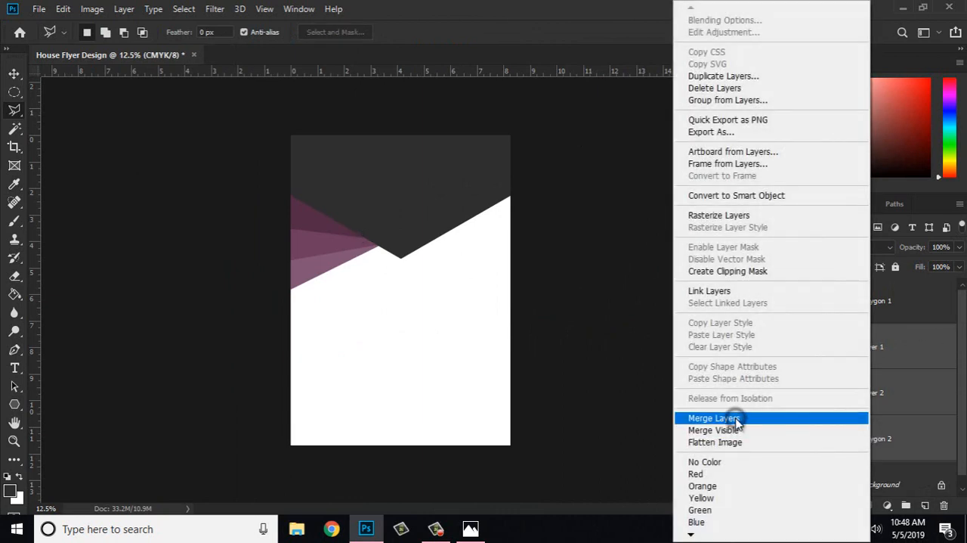
left_click(737, 422)
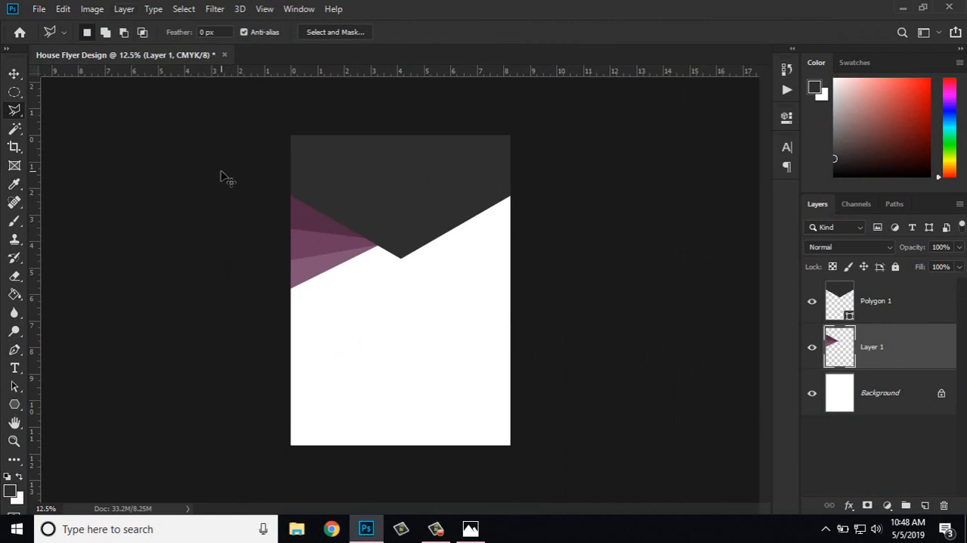
Step: Duplicate the merged purple triangle layer and flip the copy horizontally
scroll(222, 176, "up", 3)
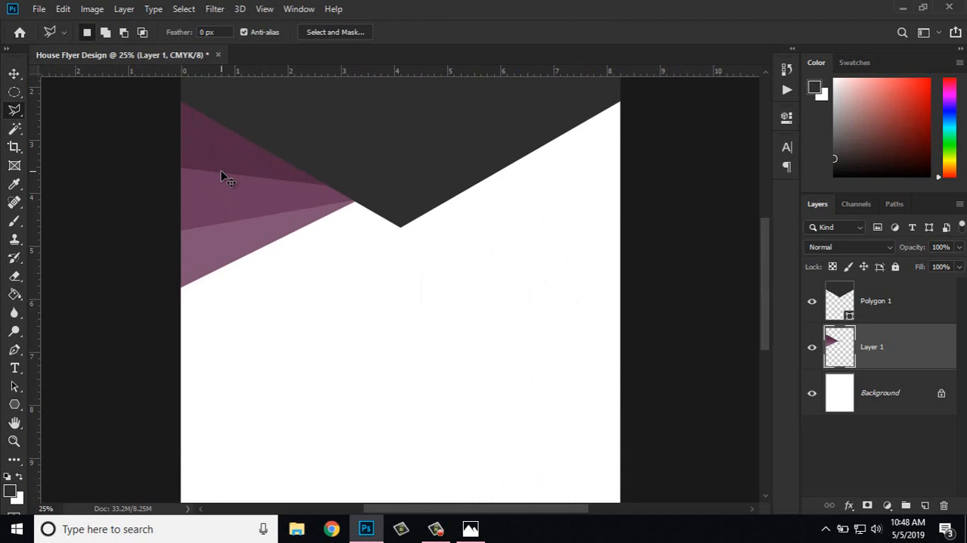
scroll(223, 176, "down", 1)
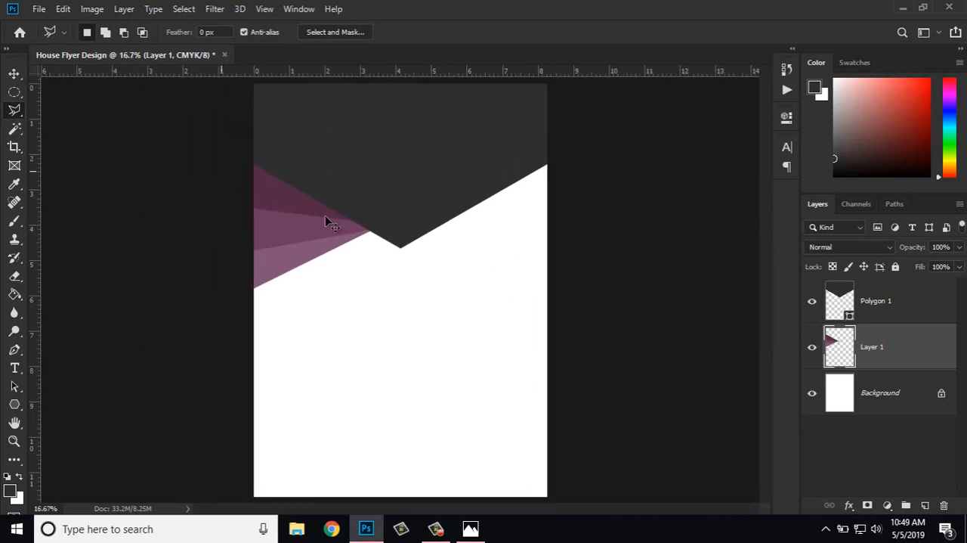
right_click(899, 361)
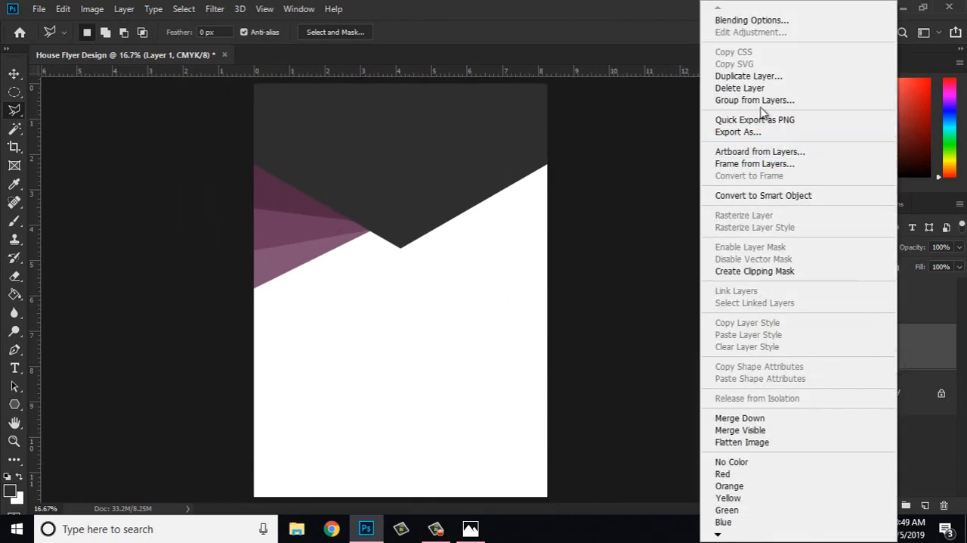
left_click(753, 76)
left_click(601, 133)
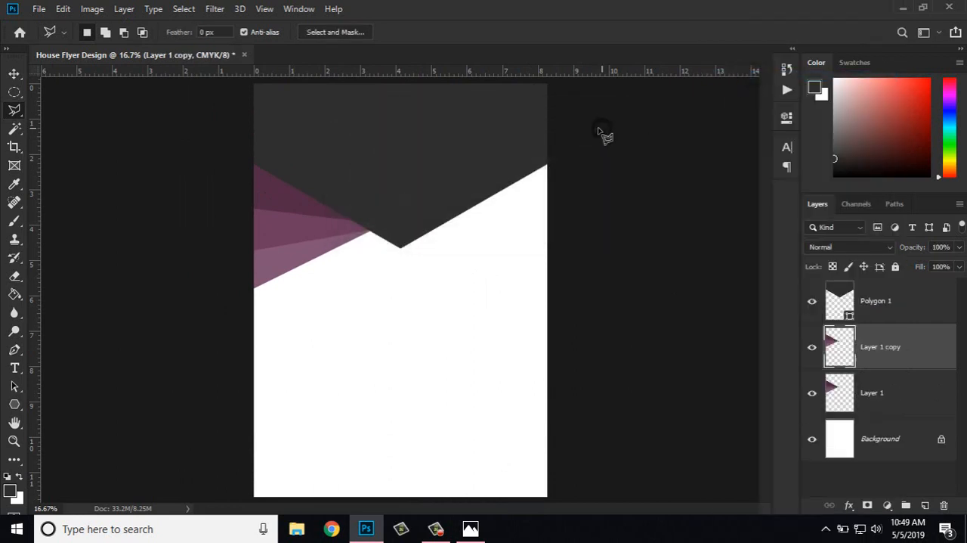
left_click(63, 9)
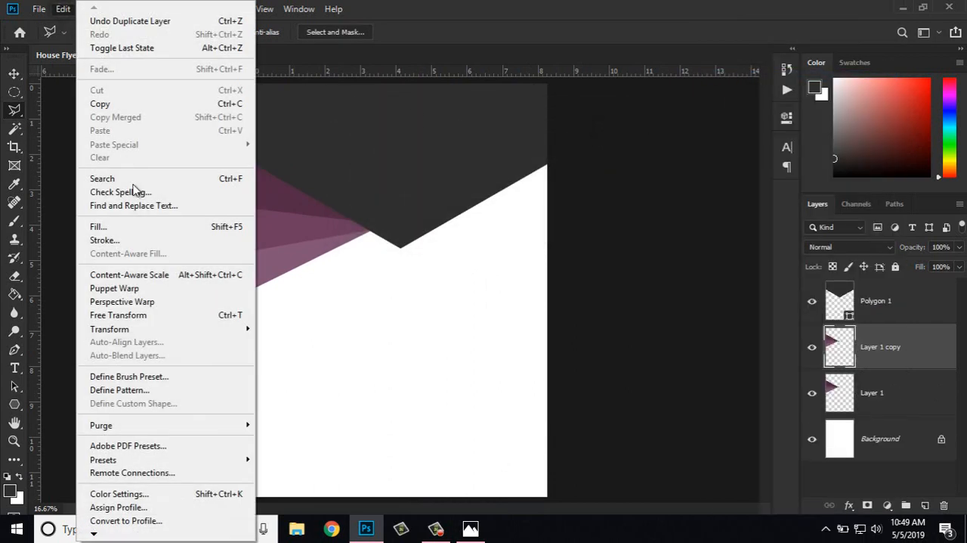
mouse_move(175, 331)
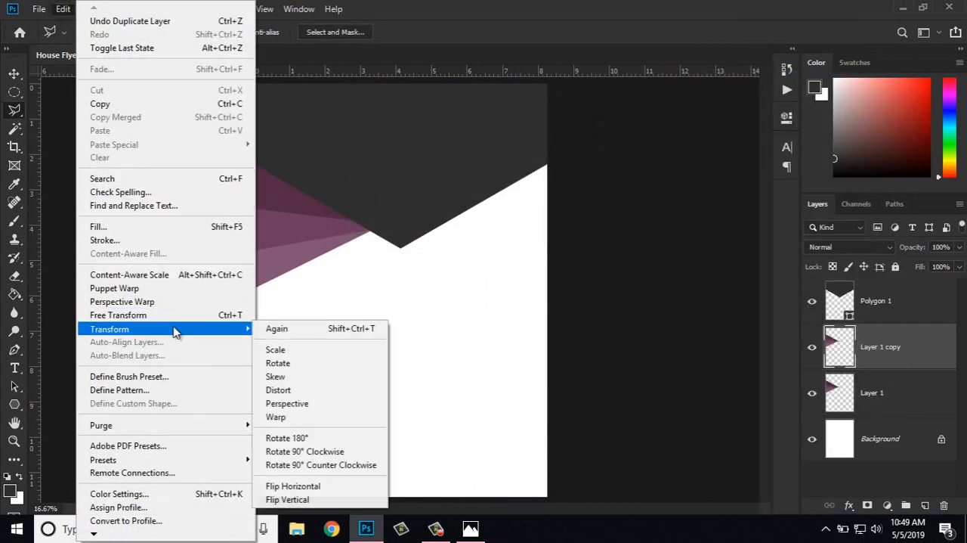
left_click(321, 487)
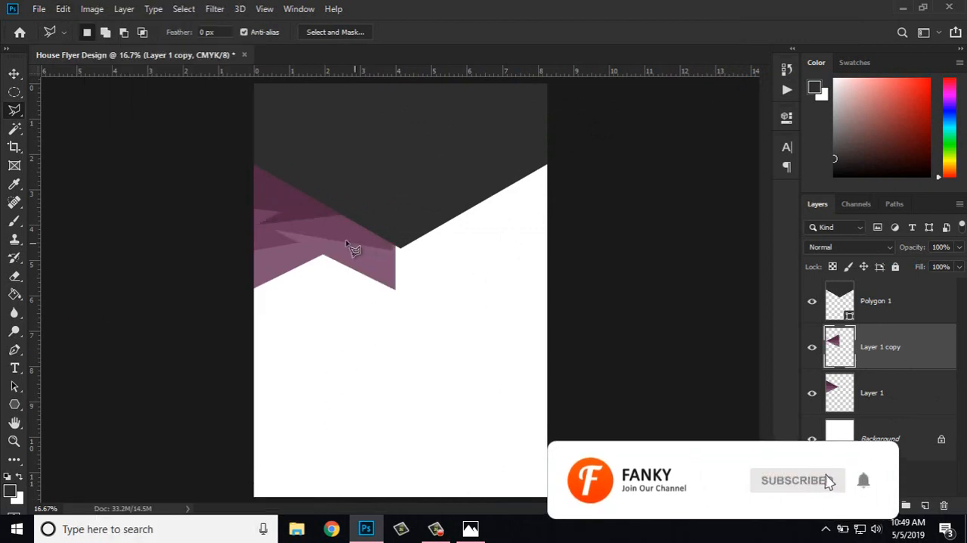
Step: Move the flipped triangle copy to the page's right edge so it meets the hexagon's slanted edge, mirroring the original
left_click(14, 74)
mouse_move(337, 236)
left_mouse_down()
mouse_move(510, 250)
mouse_move(495, 253)
left_mouse_up()
key("ctrl+plus")
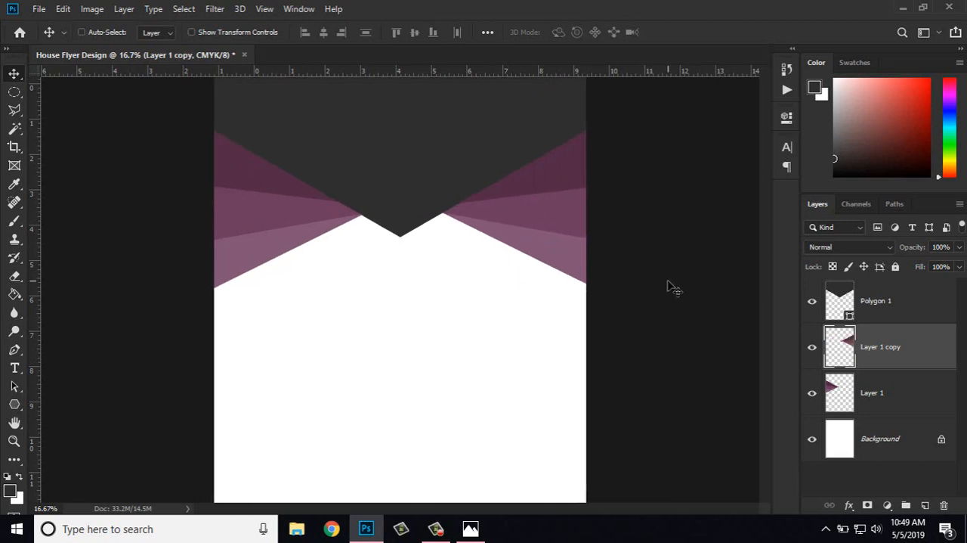
key("ctrl+minus")
key("ctrl+minus")
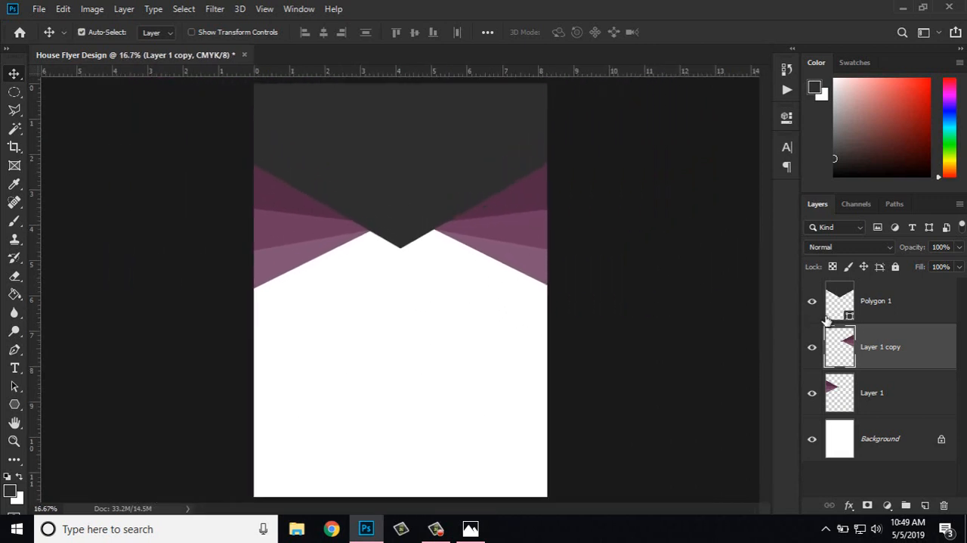
left_click(884, 313)
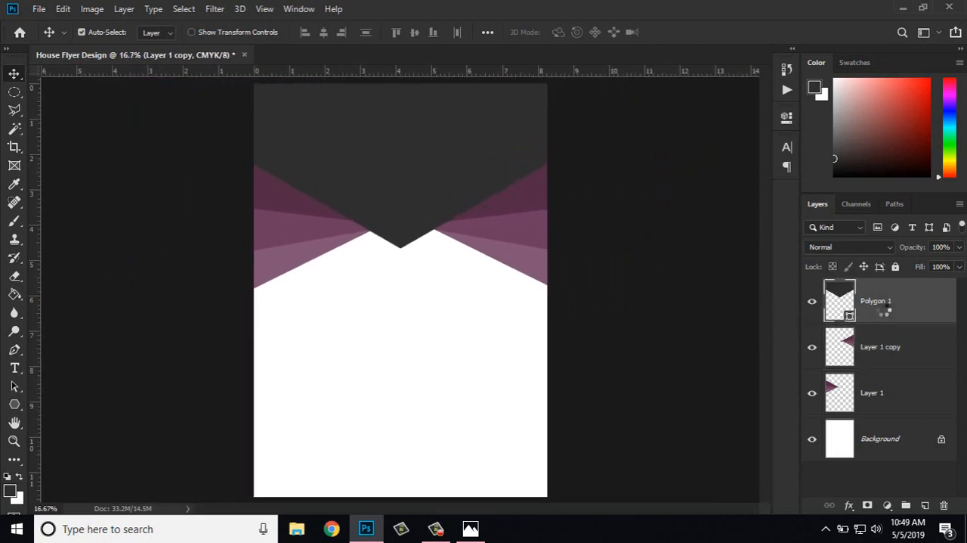
key("h")
double_click(884, 310)
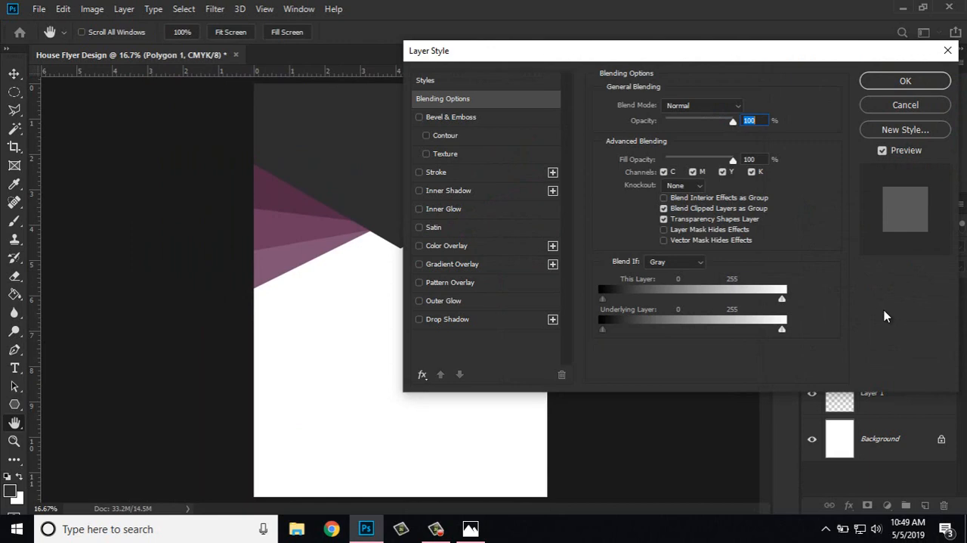
left_click(907, 105)
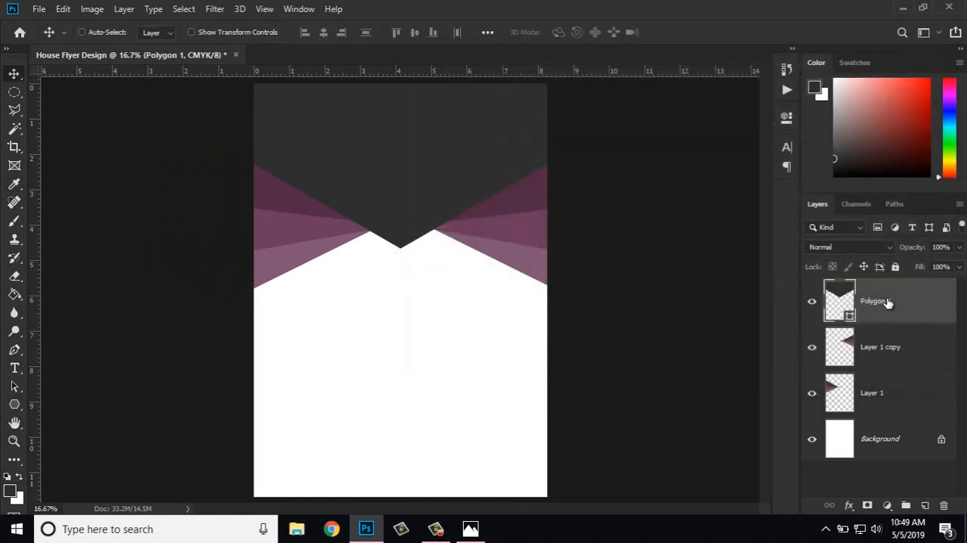
Step: Duplicate Polygon 1 and change the fill of the lower, original hexagon to the recently used dark purple
key("ctrl+j")
left_click(888, 346)
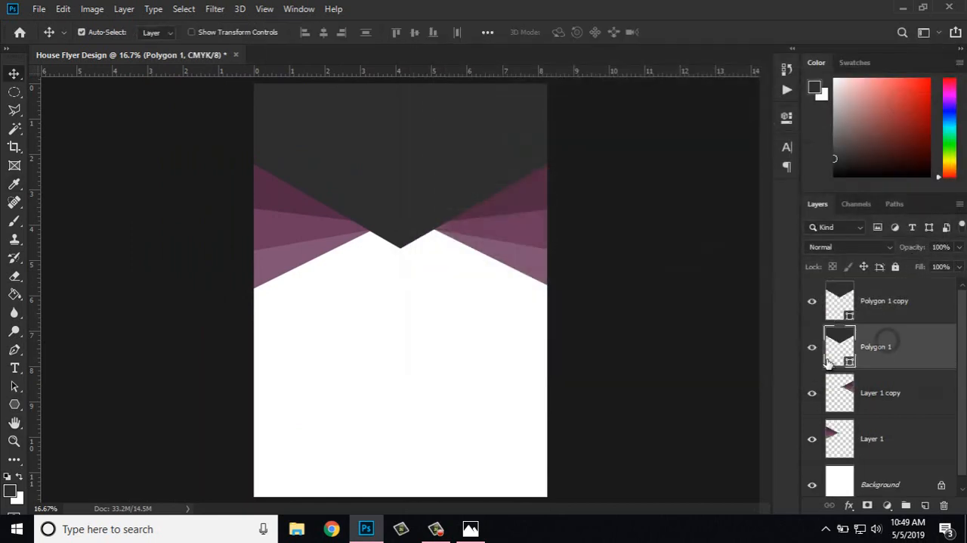
left_click(13, 407)
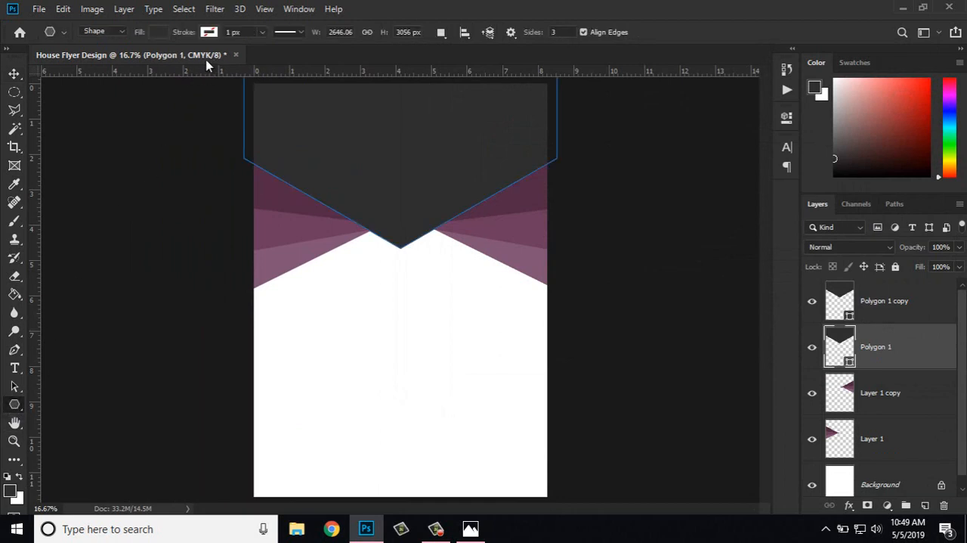
left_click(160, 32)
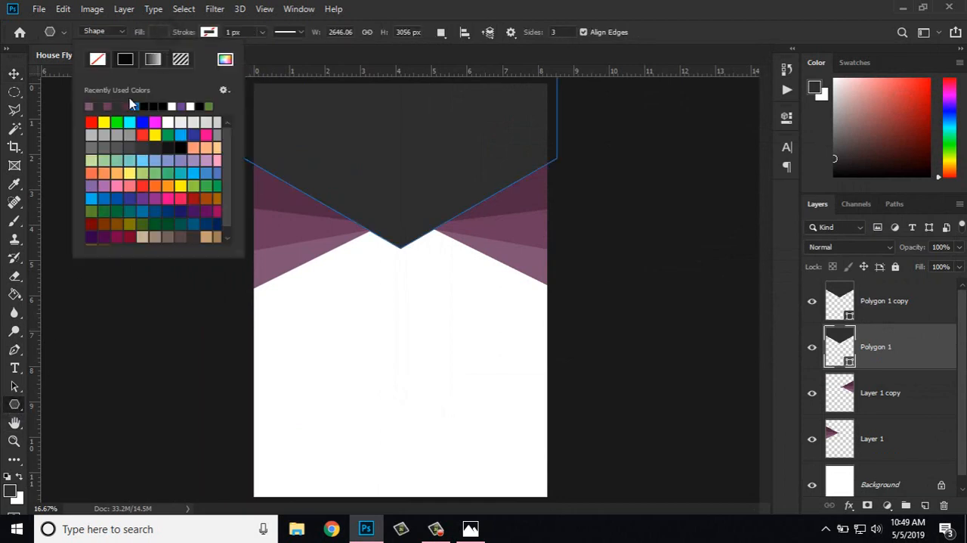
left_click(126, 106)
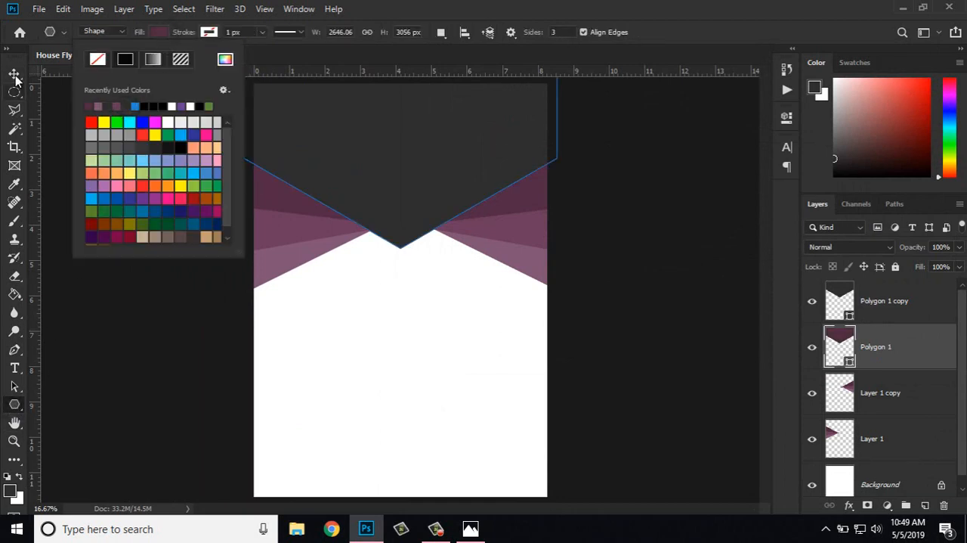
Step: Nudge the purple Polygon 1 slightly down to form a thin border under the dark hexagon, and place its layer directly below Layer 1
left_click(15, 75)
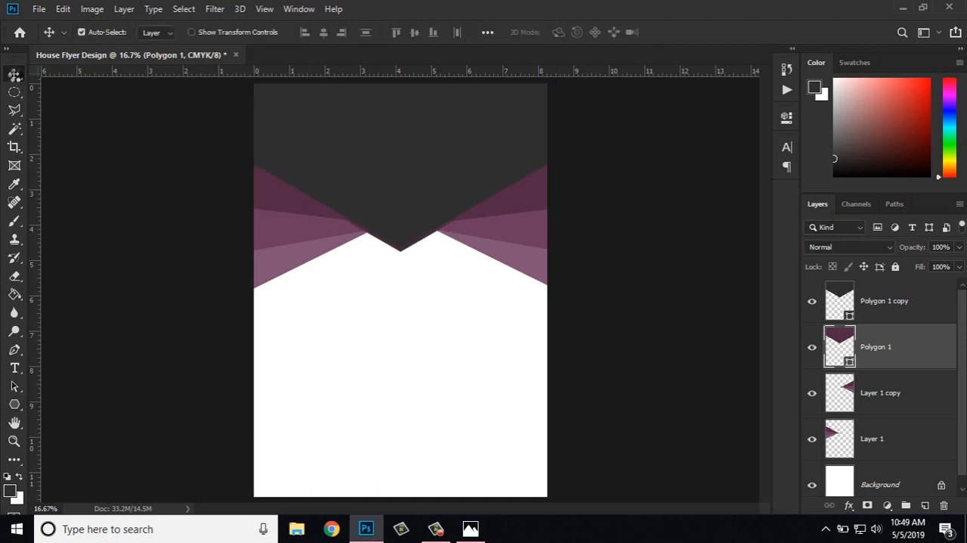
key("shift+Down")
key("shift+Down")
key("shift+Down")
key("ctrl+equal")
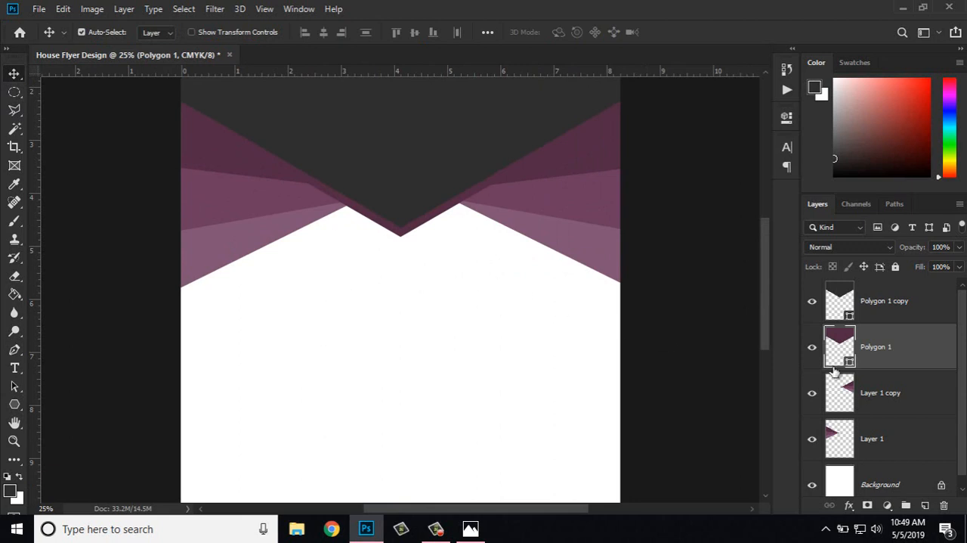
left_click_drag(834, 371, 894, 453)
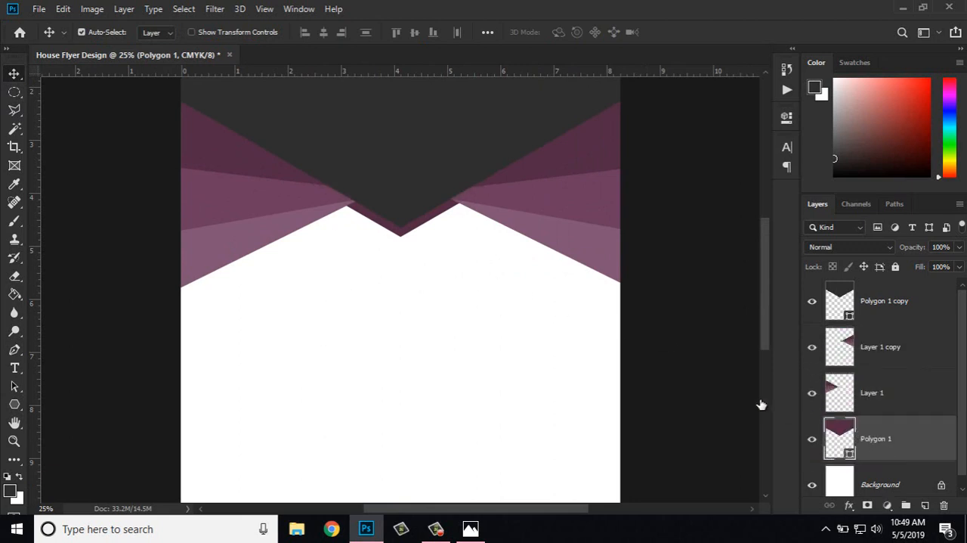
key("ctrl+minus")
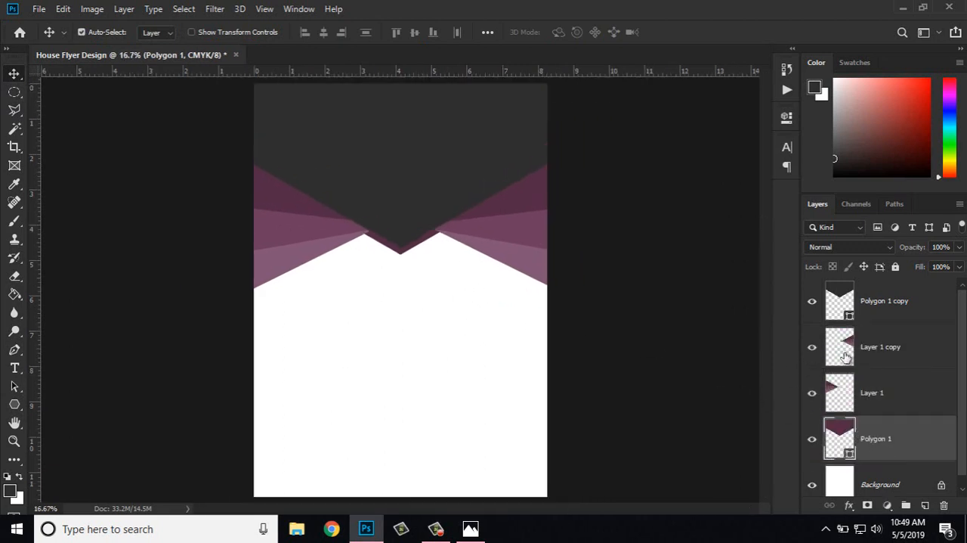
Step: Make Polygon 1 copy the active layer and open architecture-beautiful-exterior-106399 from the Downloads folder
left_click(894, 306)
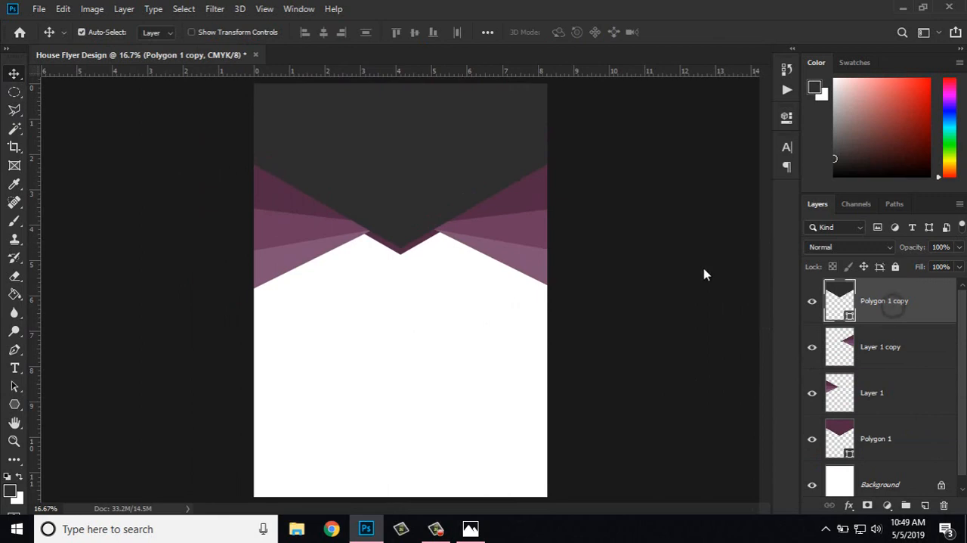
left_click(39, 9)
left_click(39, 8)
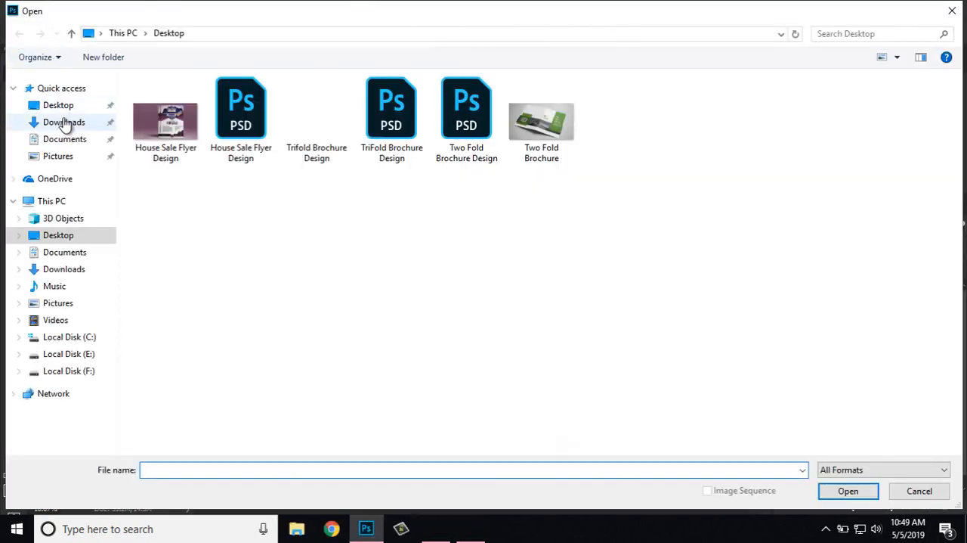
left_click(64, 122)
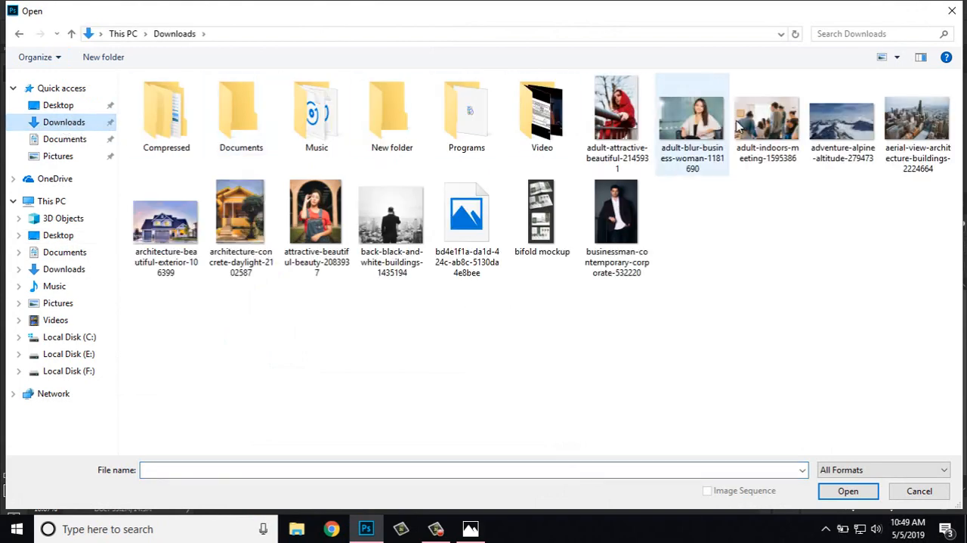
double_click(224, 231)
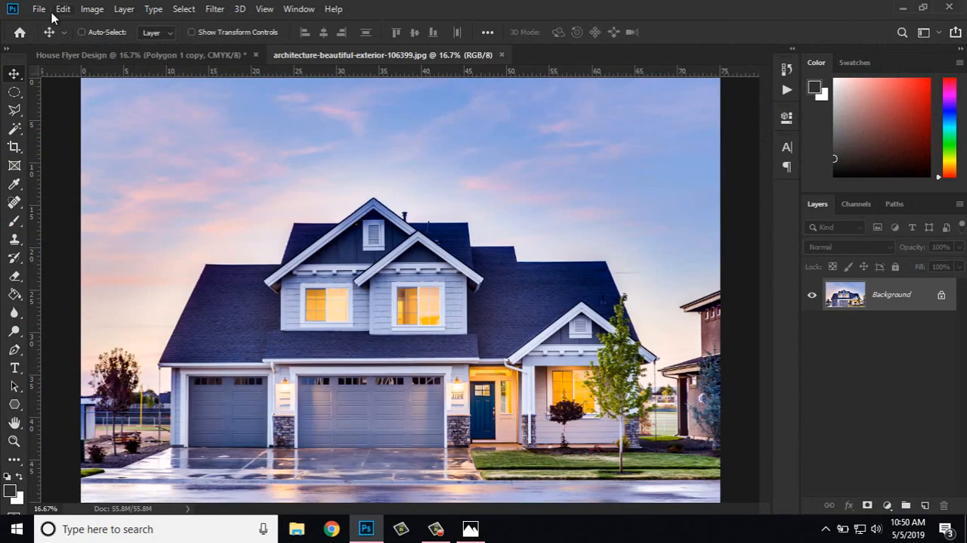
key("ctrl+minus")
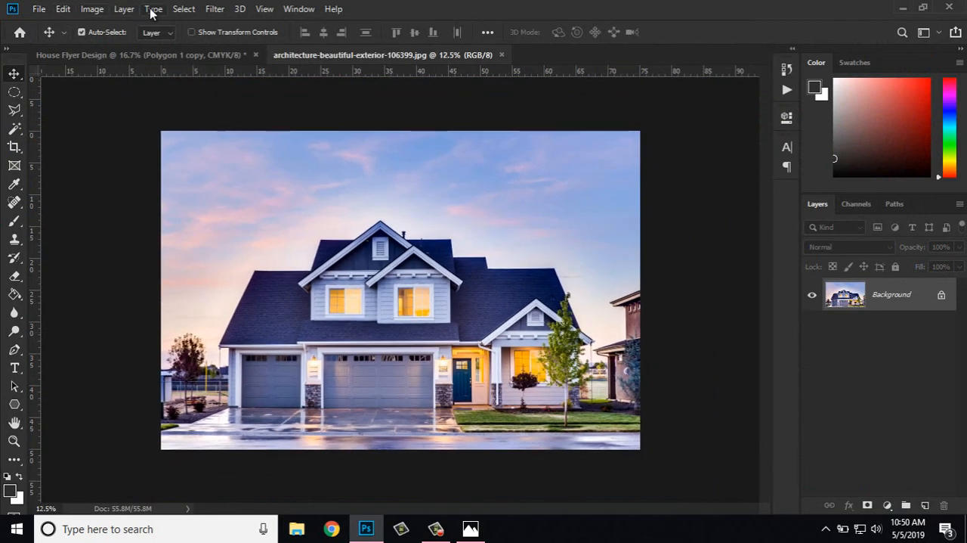
Step: Copy the entire house photo and paste it into the House Flyer Design document above Polygon 1 copy
left_click(180, 9)
left_click(187, 25)
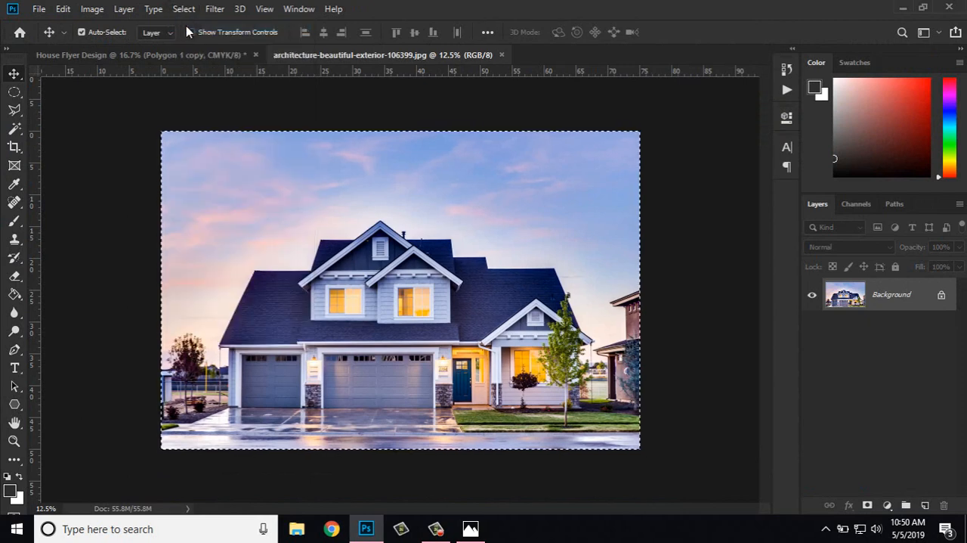
left_click(62, 10)
left_click(92, 101)
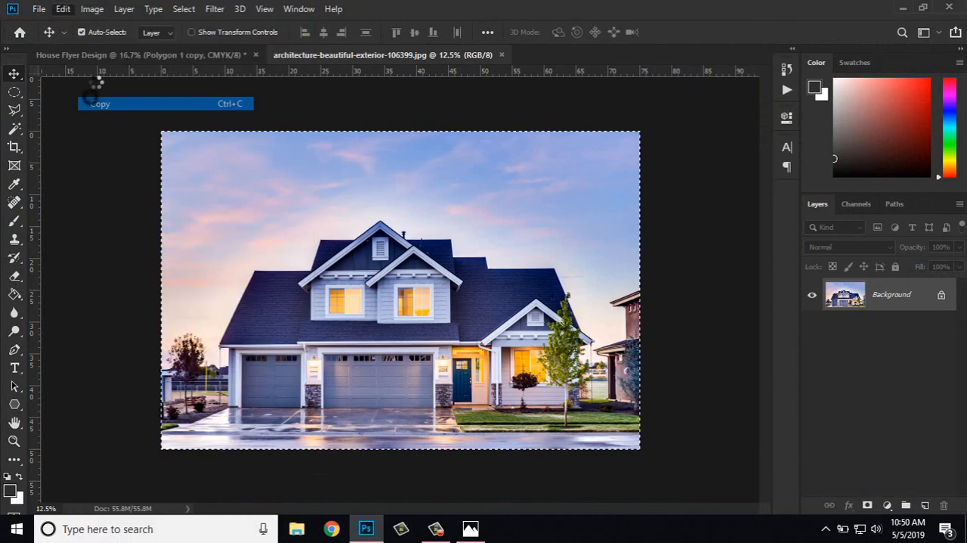
left_click(103, 59)
left_click(63, 9)
left_click(103, 128)
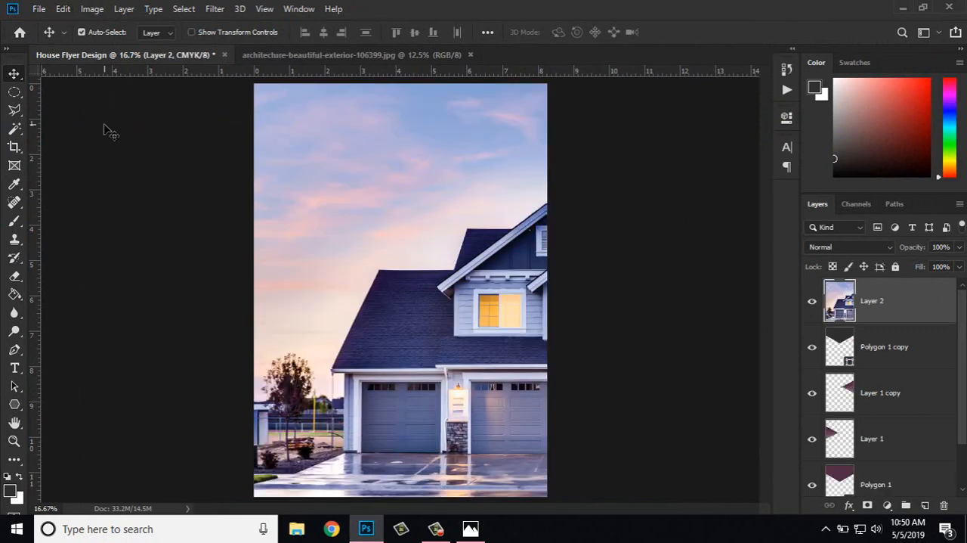
Step: Scale the pasted house photo to 46.29% so it spans the page width, and position it over the top of the page
key("ctrl+minus")
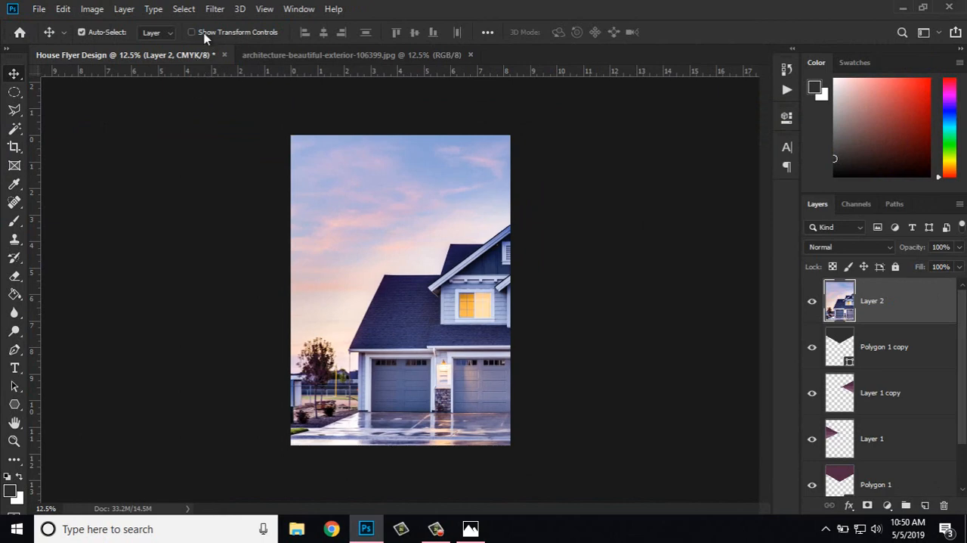
left_click(204, 34)
key("ctrl+minus")
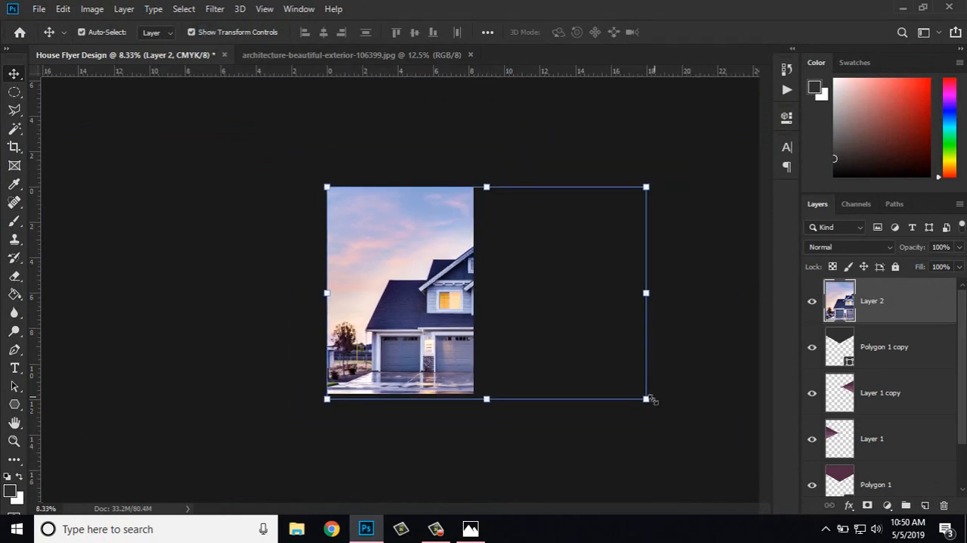
left_click_drag(652, 400, 530, 214)
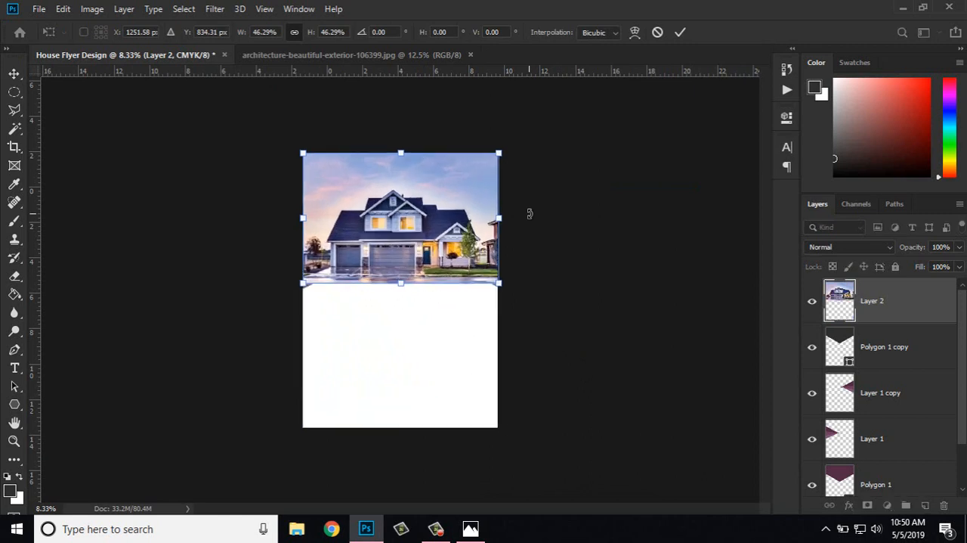
key("ctrl+plus")
key("ctrl+plus")
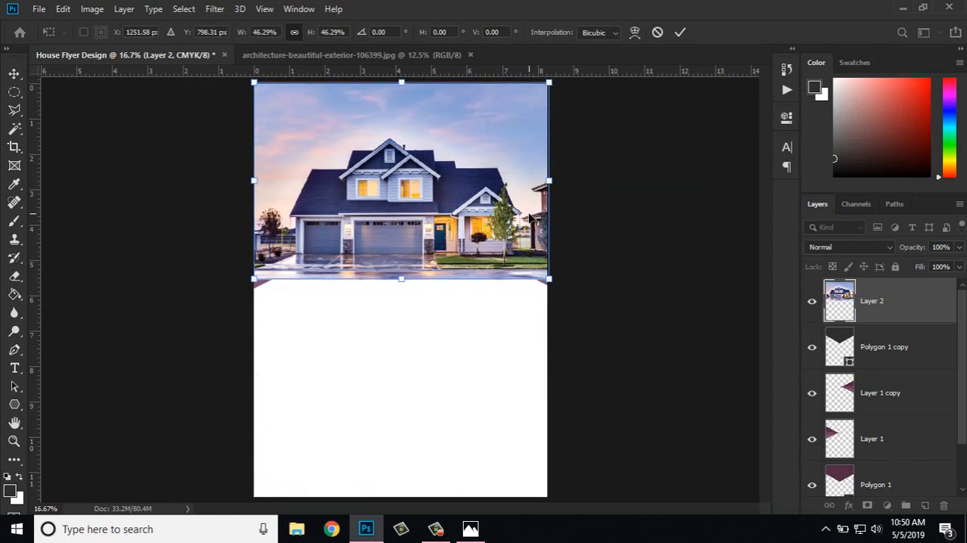
key("Up")
key("Up")
key("Up")
key("Up")
key("Up")
key("Up")
key("Up")
key("Return")
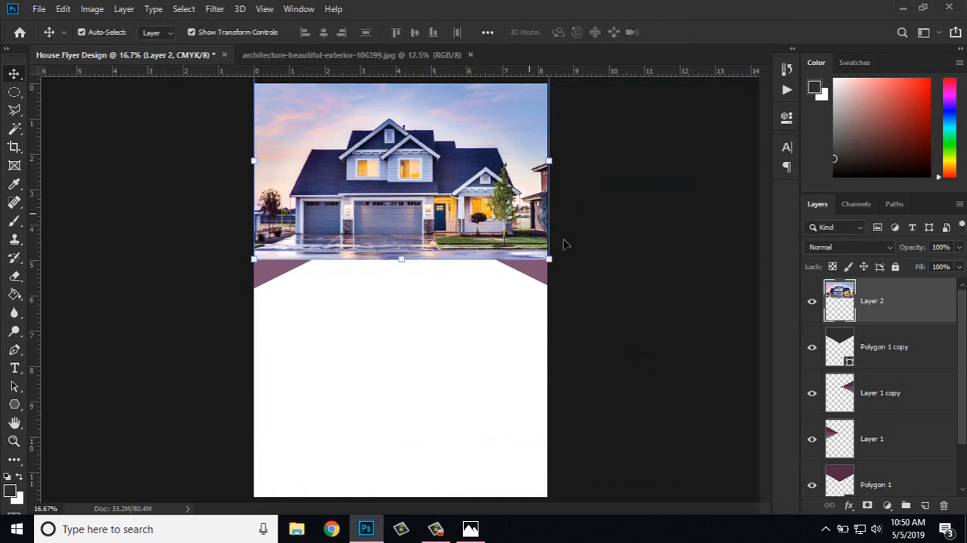
Step: Clip the house photo to Polygon 1 copy and enlarge it to 110.39%, shifting it up and slightly left within the hexagon
right_click(898, 309)
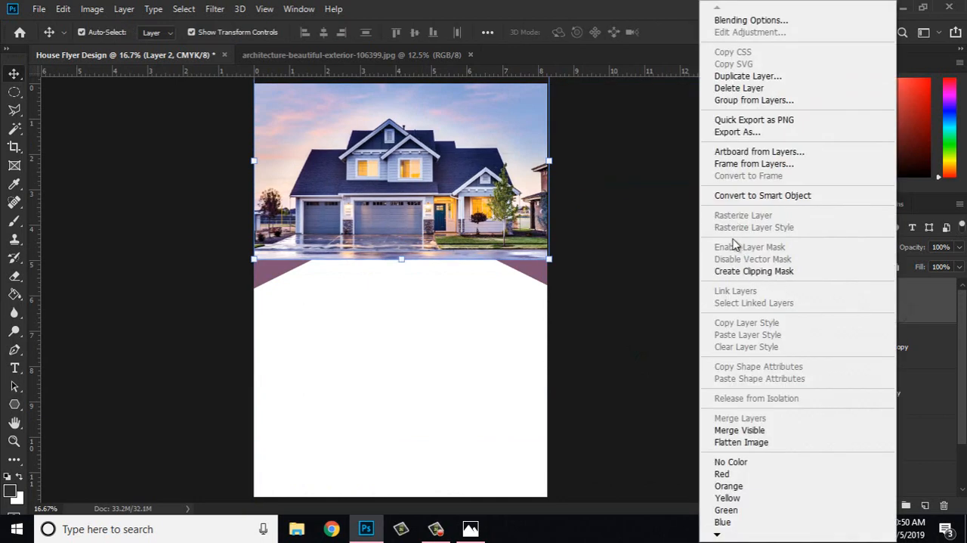
left_click(750, 271)
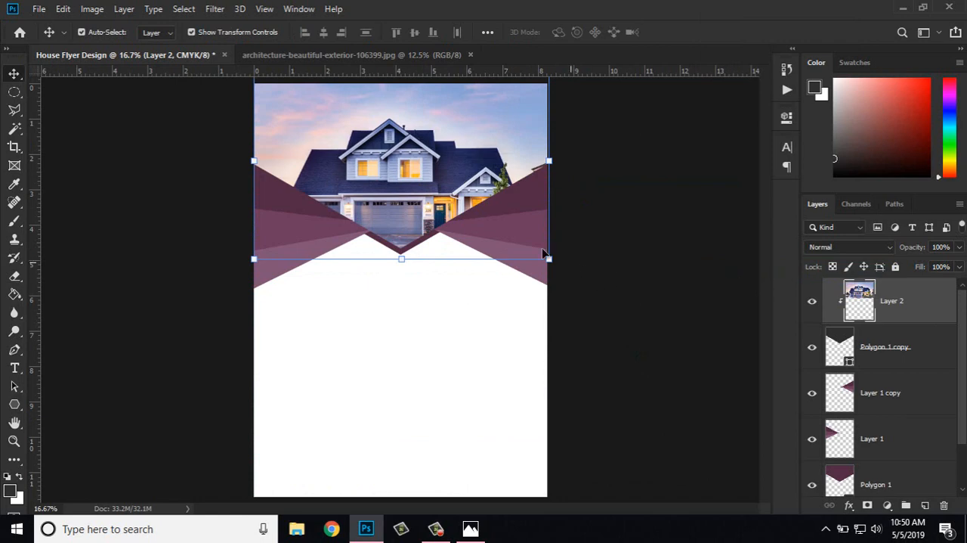
left_click(549, 258)
left_click_drag(550, 260, 580, 286)
key("ctrl+z")
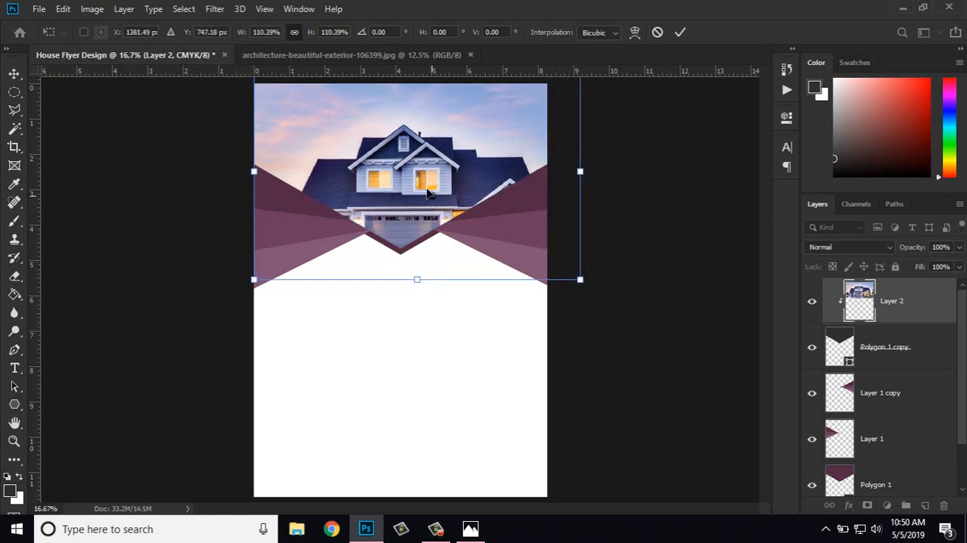
left_click_drag(431, 203, 423, 173)
key("Return")
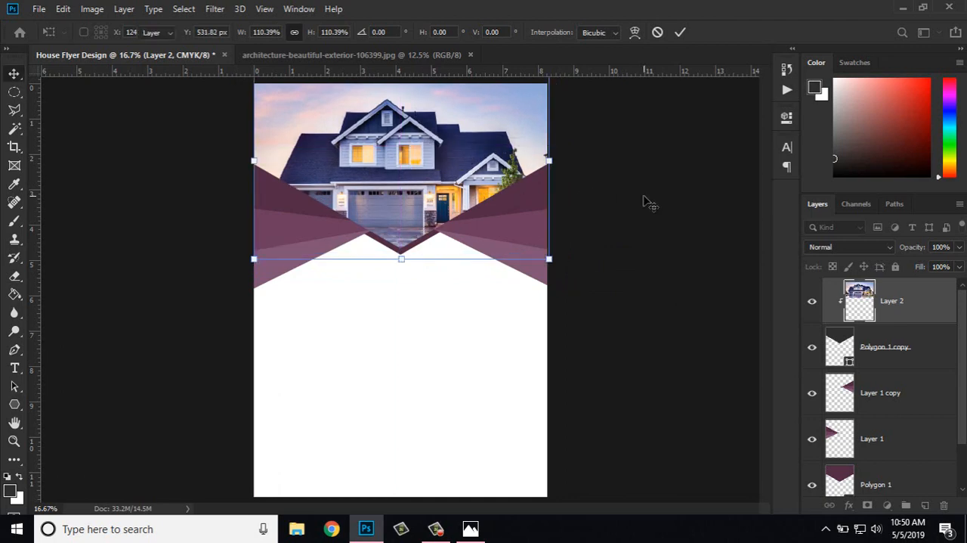
Step: Nudge the clipped house photo slightly right to centre the house in the hexagon, and deselect the layer
key("shift+Right")
key("shift+Right")
key("shift+Right")
key("shift+Right")
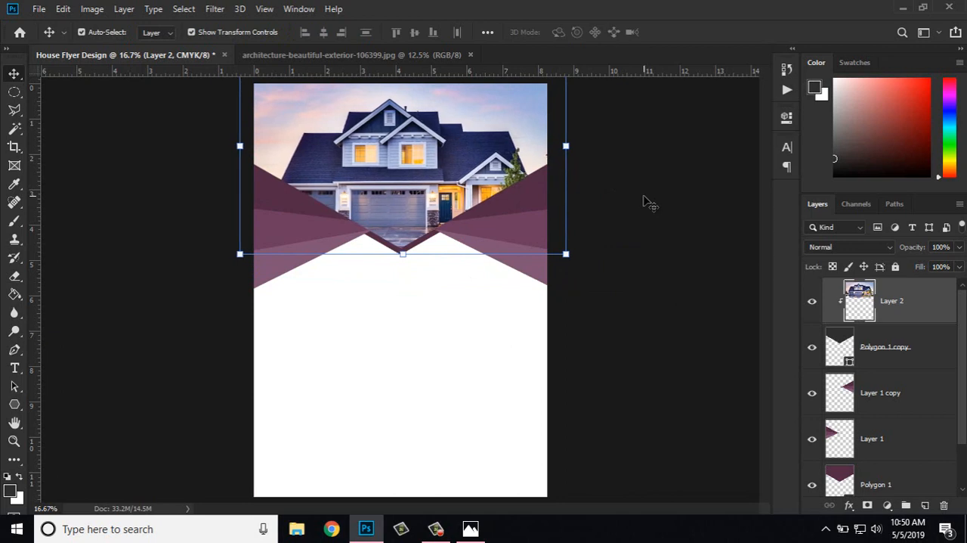
key("shift+Right")
key("shift+Right")
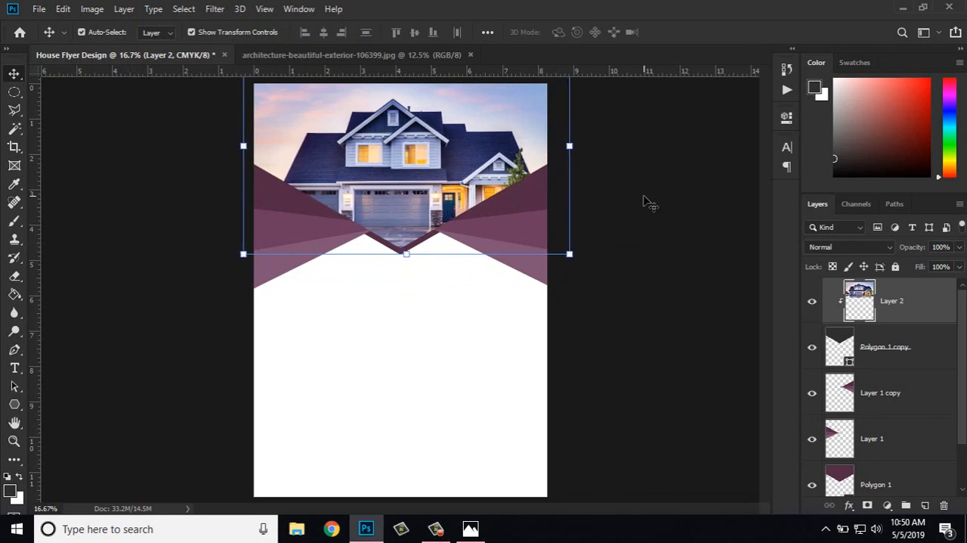
key("shift+Left")
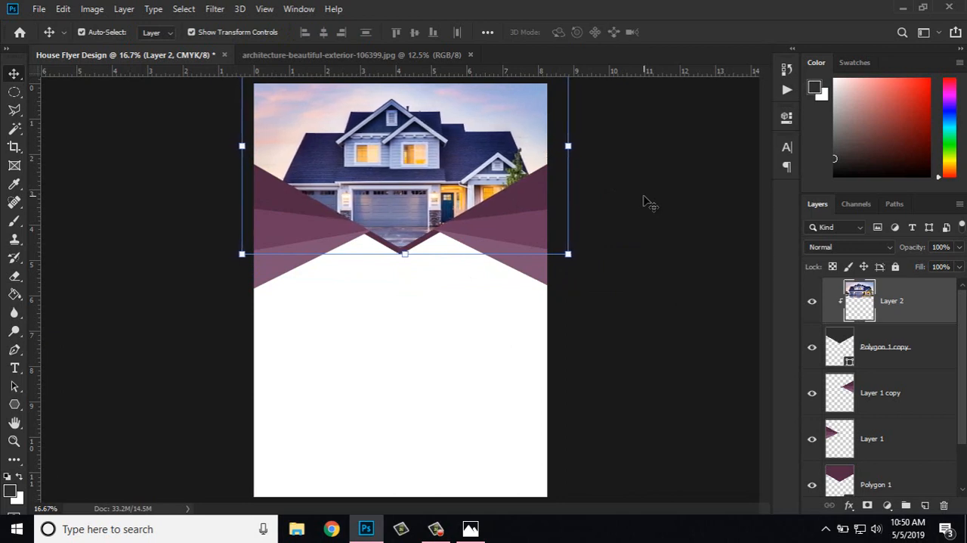
left_click(644, 201)
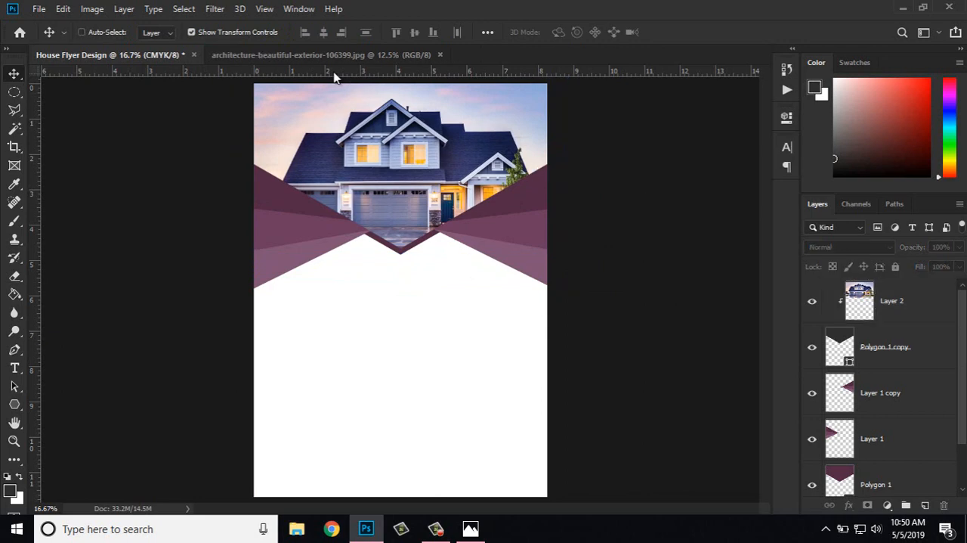
Step: Select a full-width rectangular band about 1 inch high just above the page's bottom edge, and make Layer 2 active
key("ctrl+plus")
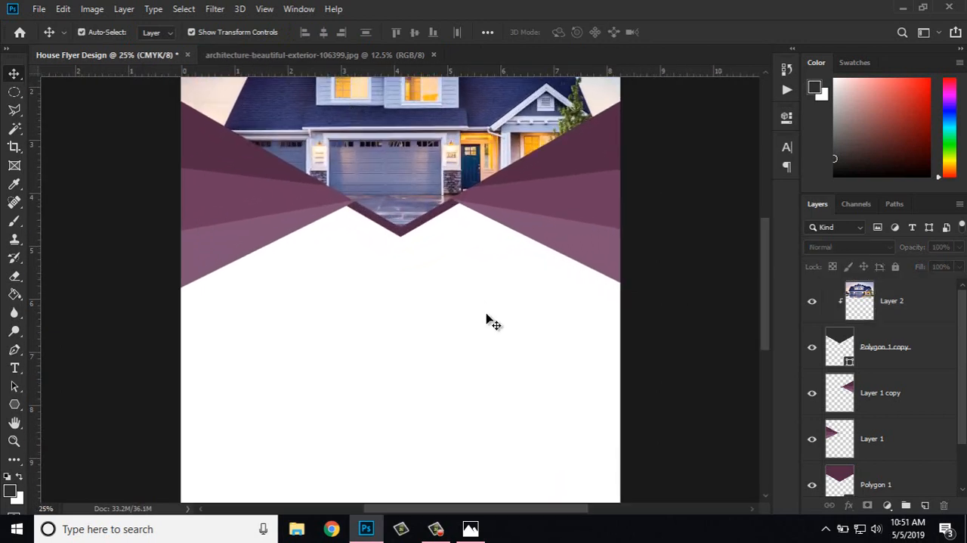
left_click_drag(514, 372, 509, 239)
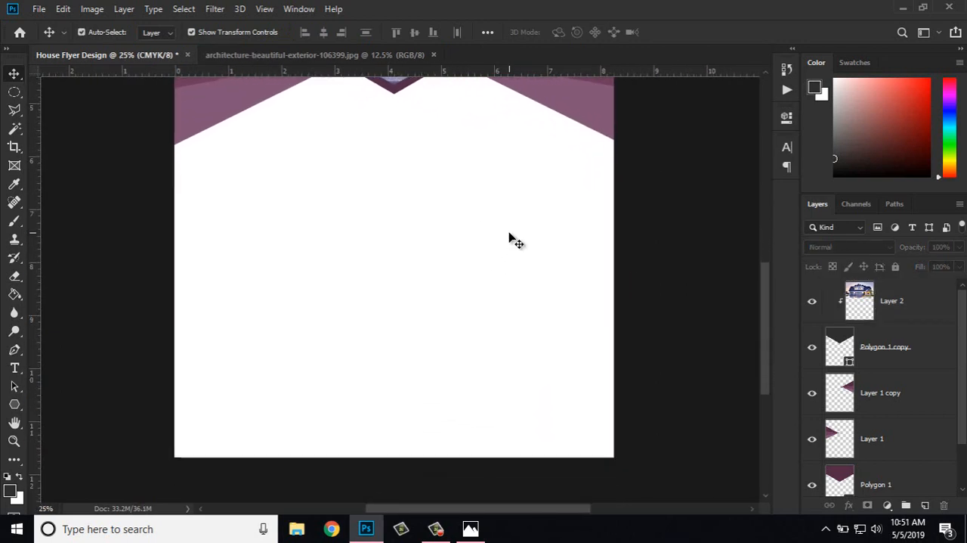
right_click(13, 92)
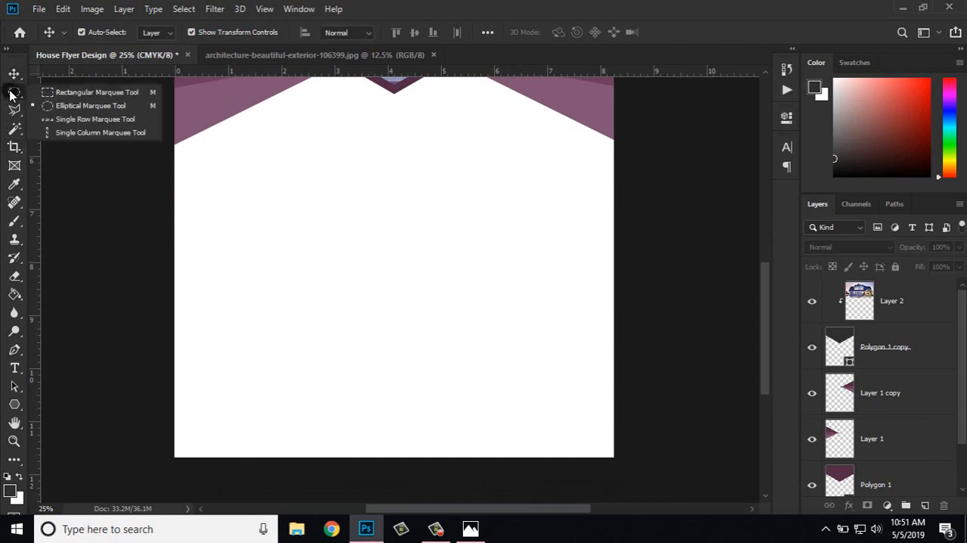
left_click(75, 91)
left_click_drag(170, 330, 615, 385)
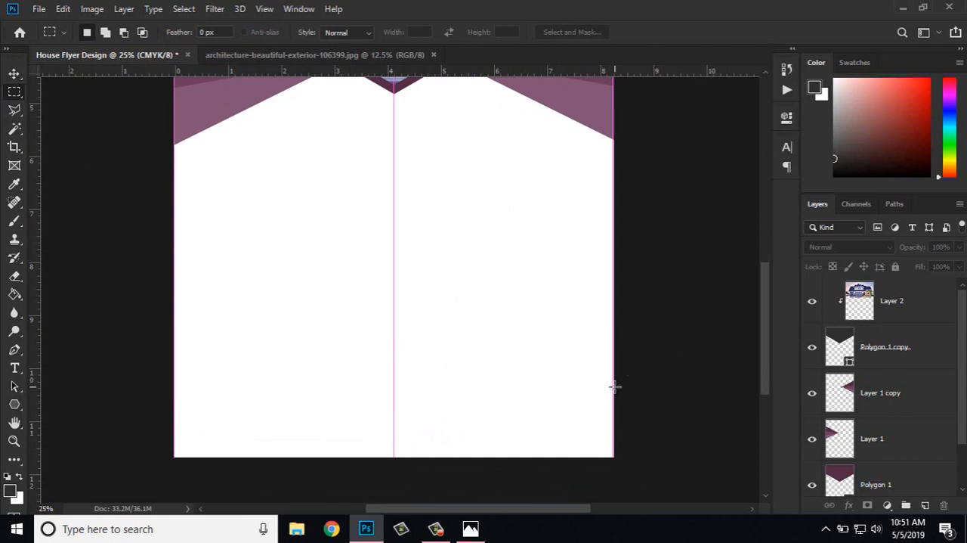
left_click_drag(538, 381, 538, 404)
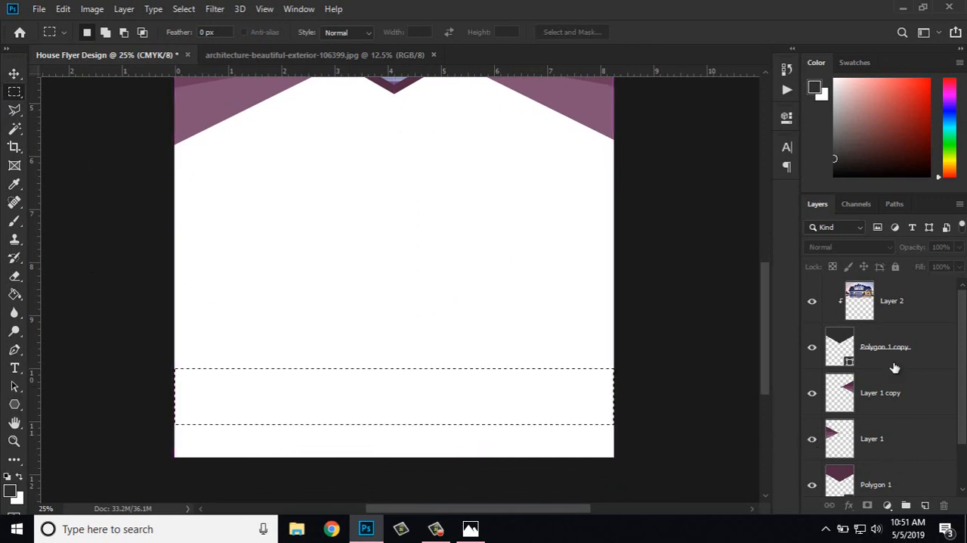
left_click(905, 311)
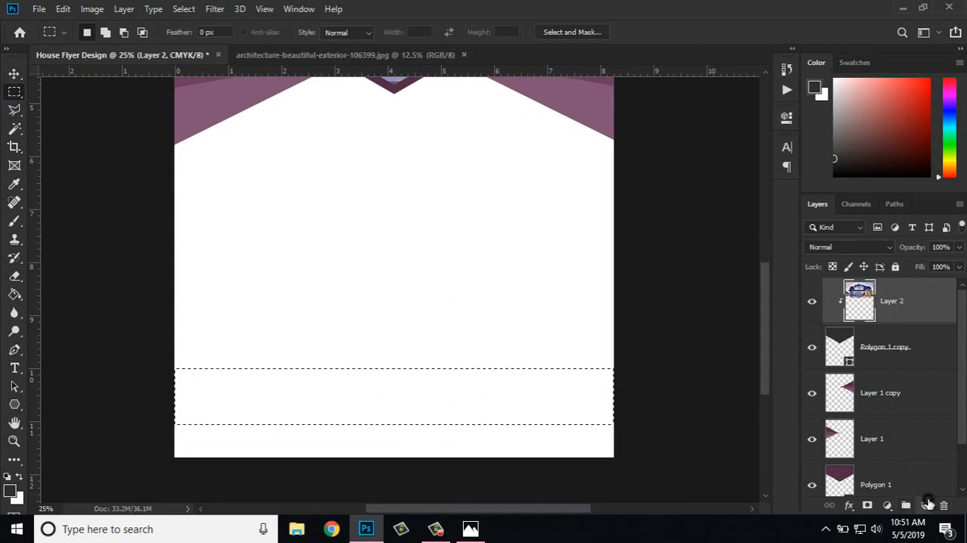
Step: Fill the selected band with the dark grey foreground colour on a new layer and clear the selection
left_click(925, 505)
left_click(16, 299)
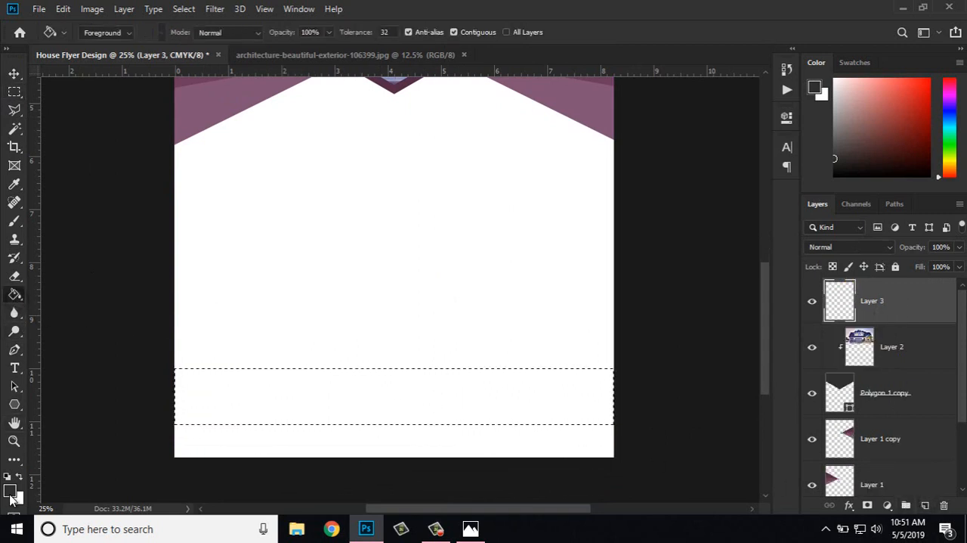
left_click(274, 403)
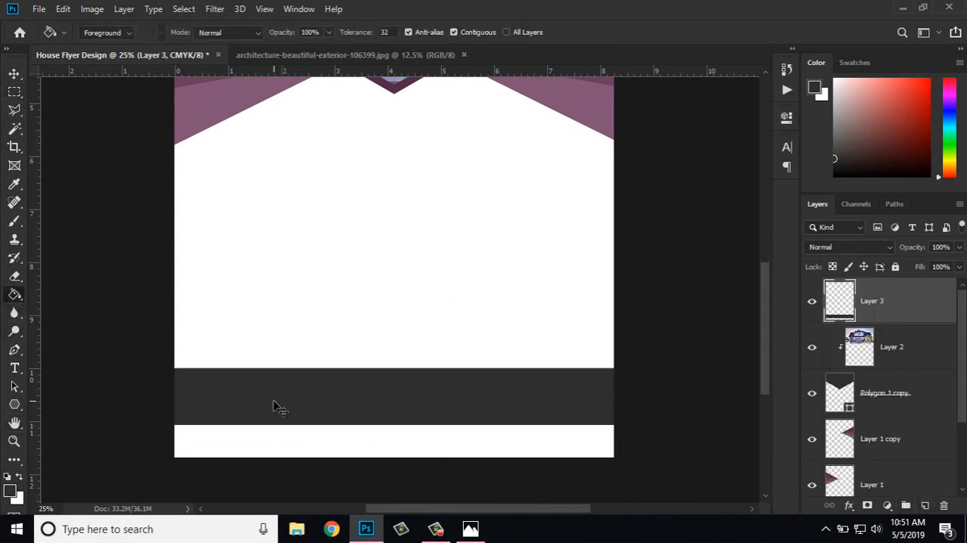
Step: Place a vertical guide at the page's horizontal centre, about 4.1 in from the page's left edge
key("ctrl+plus")
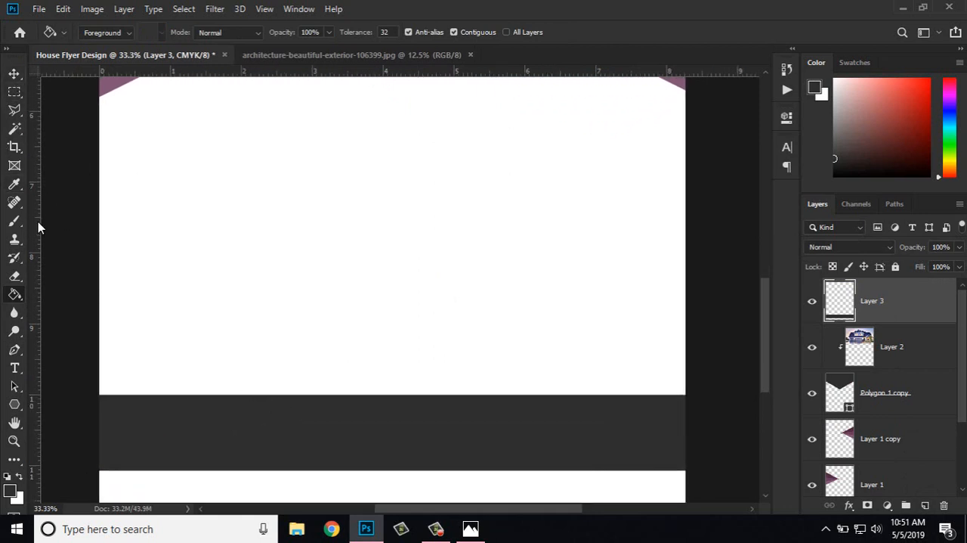
left_click_drag(38, 223, 397, 258)
key("ctrl+minus")
key("ctrl+minus")
key("ctrl+plus")
key("ctrl+plus")
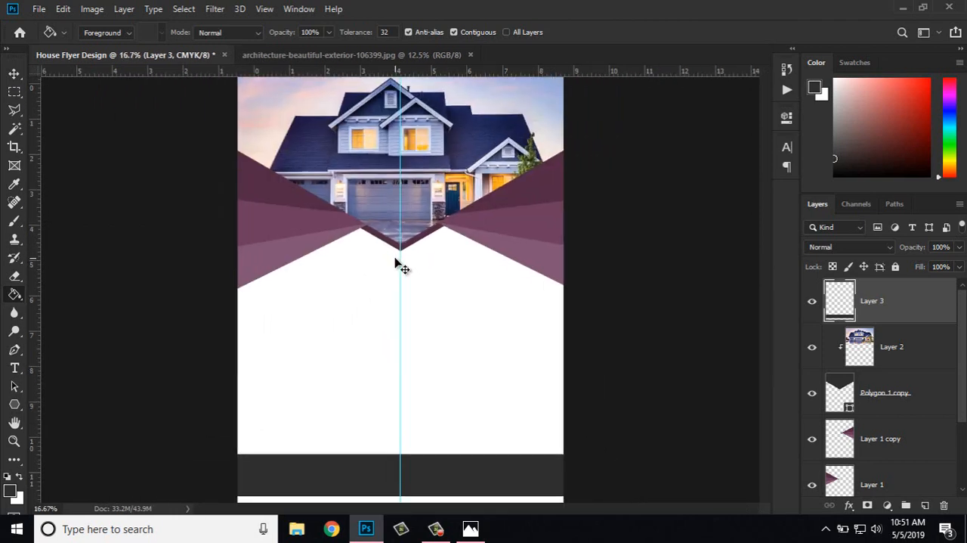
left_click_drag(429, 327, 435, 91)
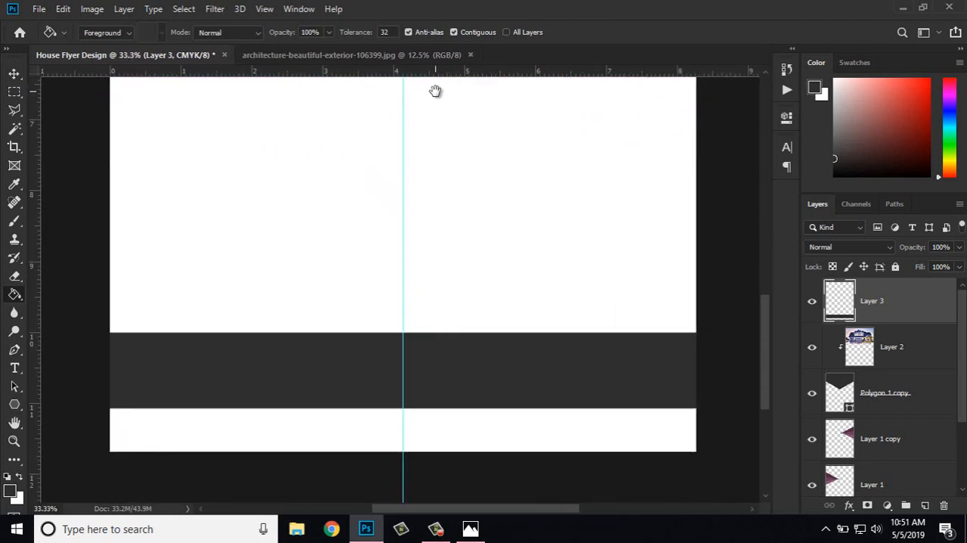
Step: Cut a section about 1.4 in wide, centred on the guide, out of the grey band onto its own layer
left_click(14, 92)
left_click_drag(291, 280, 429, 405)
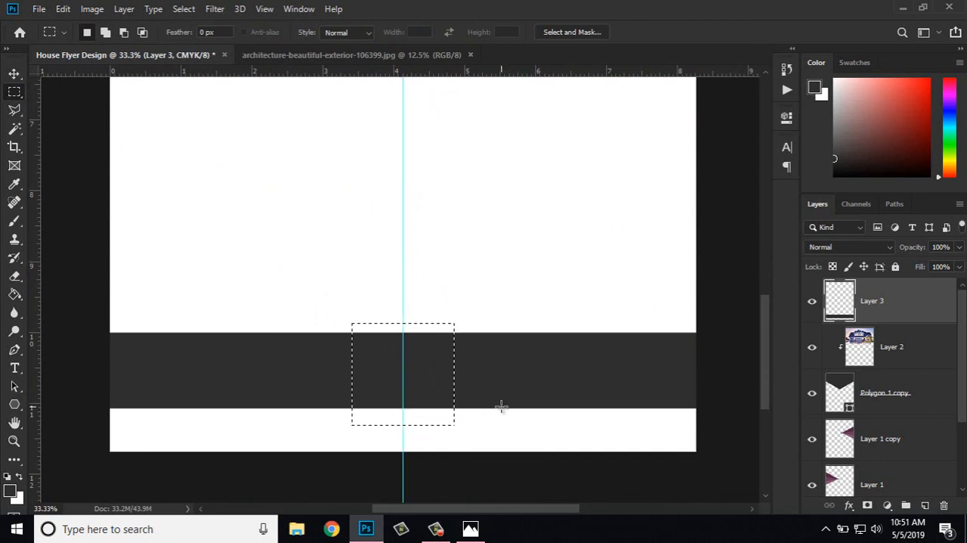
key("ctrl+plus")
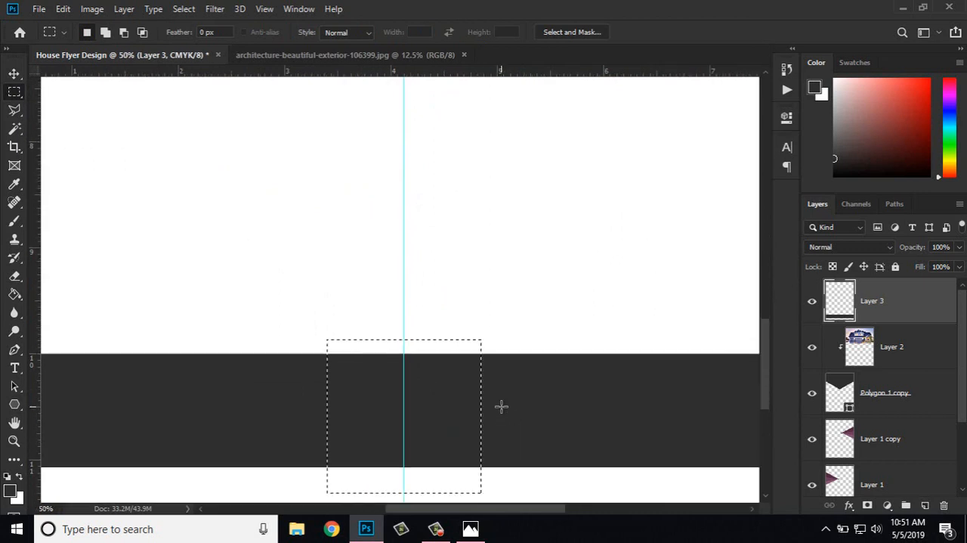
key("ctrl+d")
key("ctrl+minus")
key("ctrl+z")
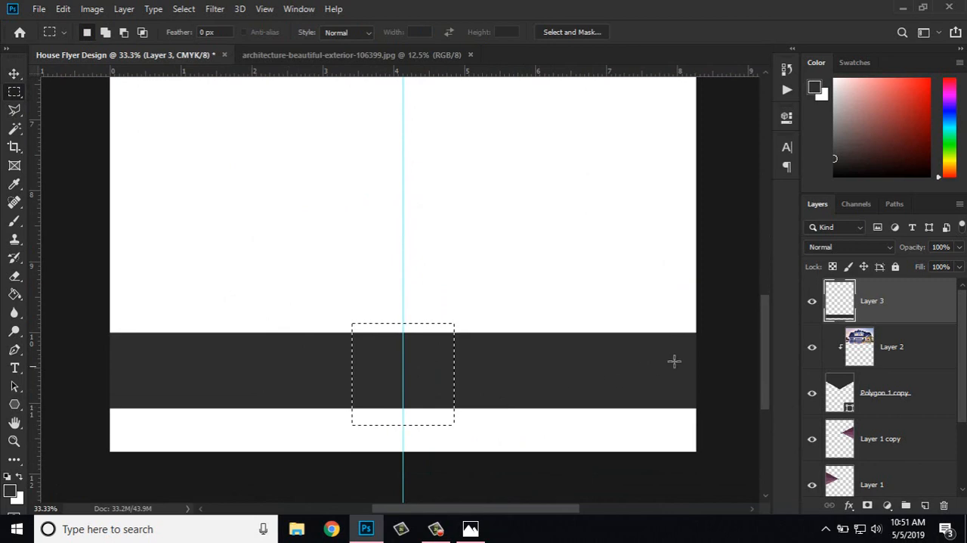
right_click(889, 308)
key("Escape")
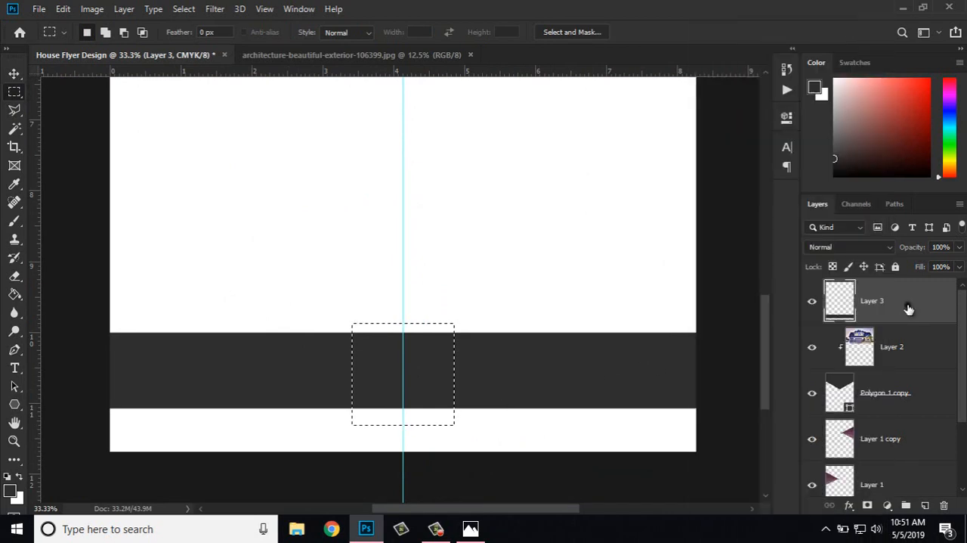
right_click(395, 386)
left_click(456, 236)
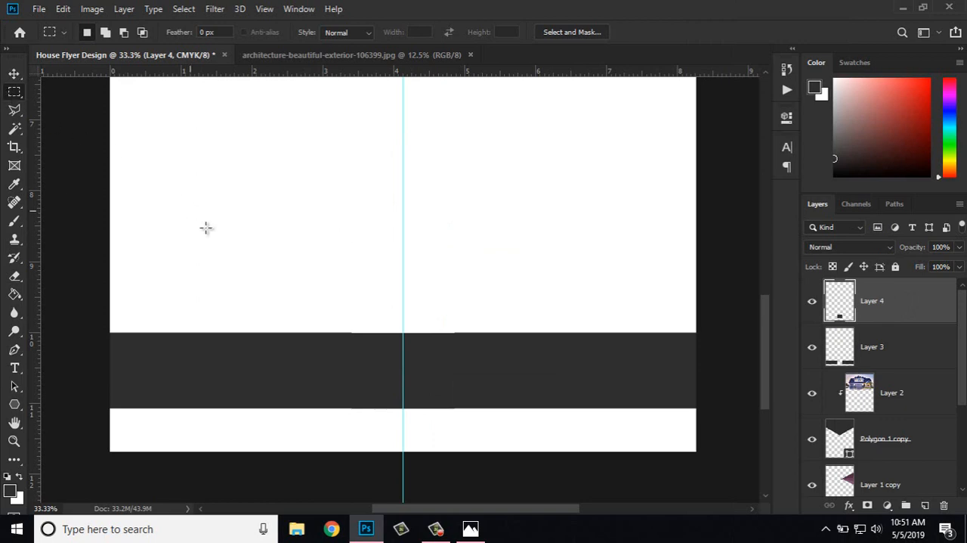
Step: Cut the part of the centre section left of the guide onto a new layer, and delete Layer 4 with the right half
left_click_drag(264, 285, 403, 451)
right_click(356, 393)
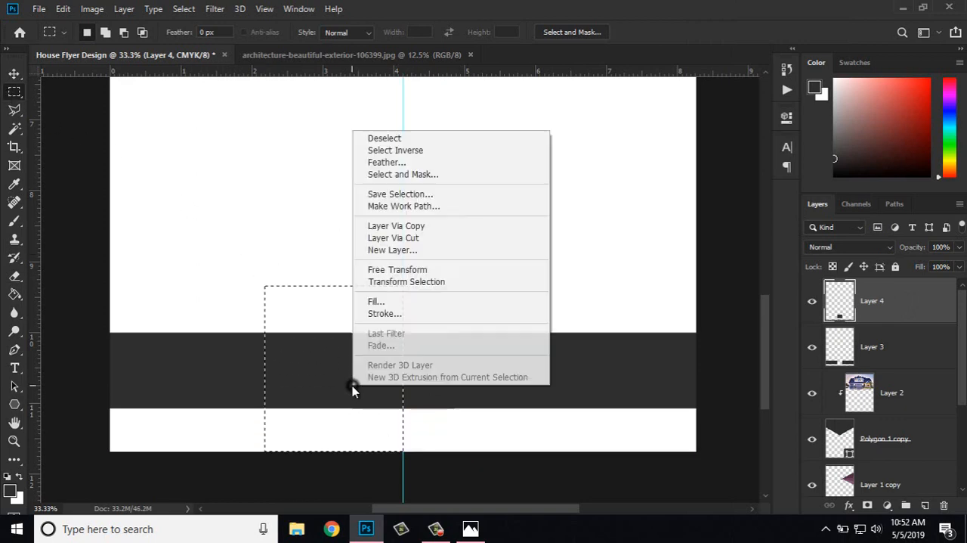
left_click(393, 237)
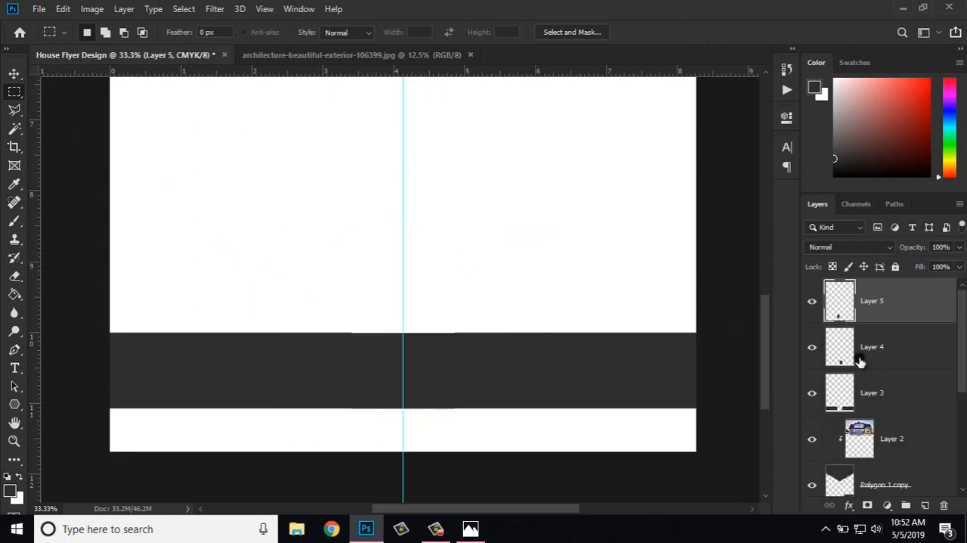
left_click(857, 359)
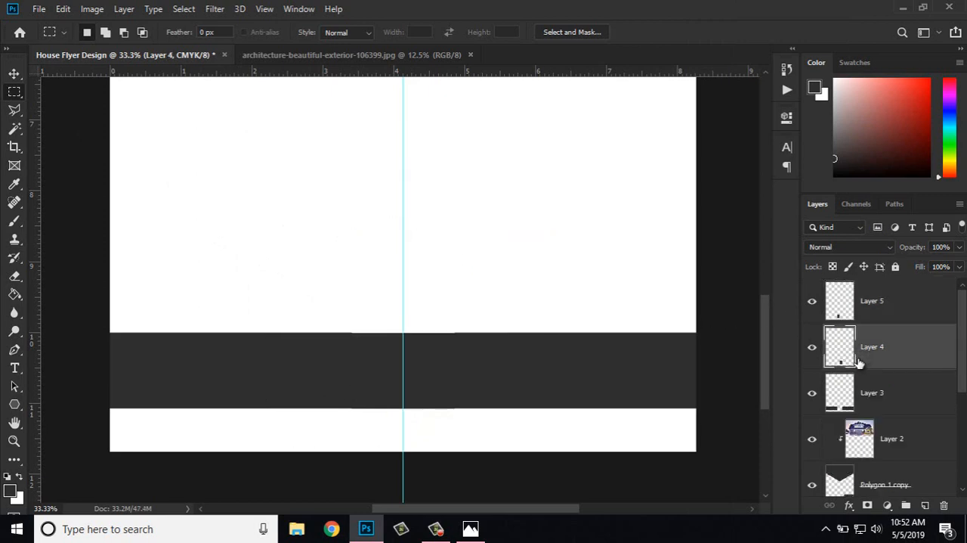
key("Delete")
Step: Skew the Layer 5 piece vertically by 26.35° so its edge on the guide drops below the band, and hide the transform controls
left_click(870, 305)
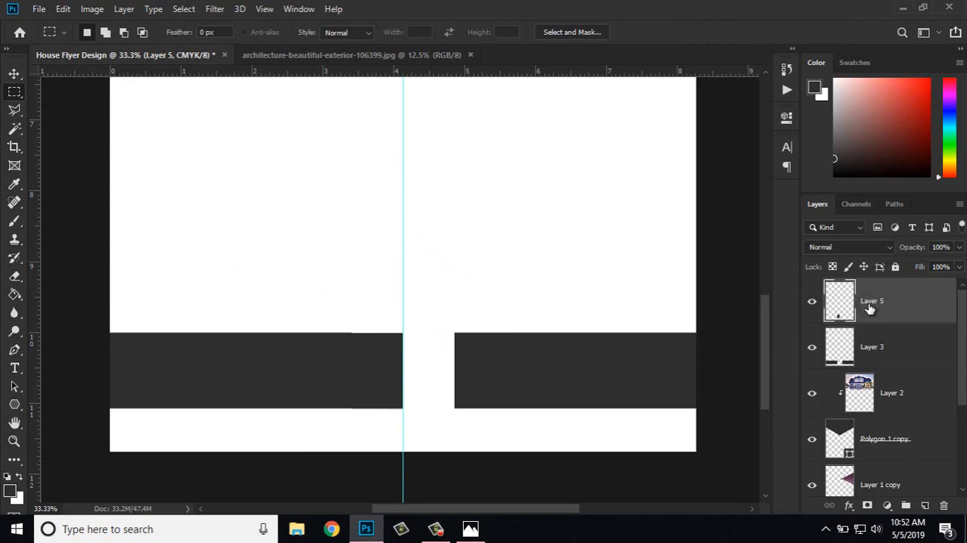
left_click(13, 74)
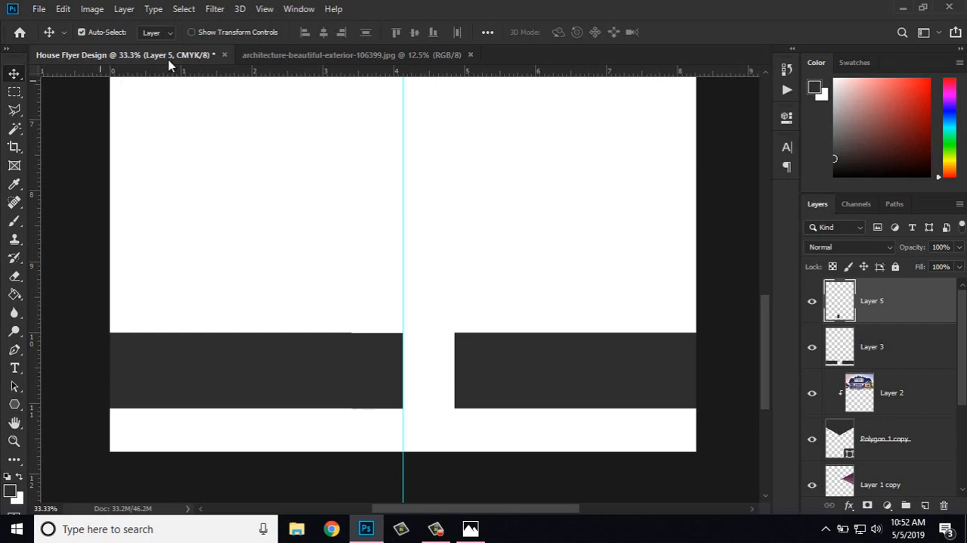
left_click(214, 33)
key("ctrl+plus")
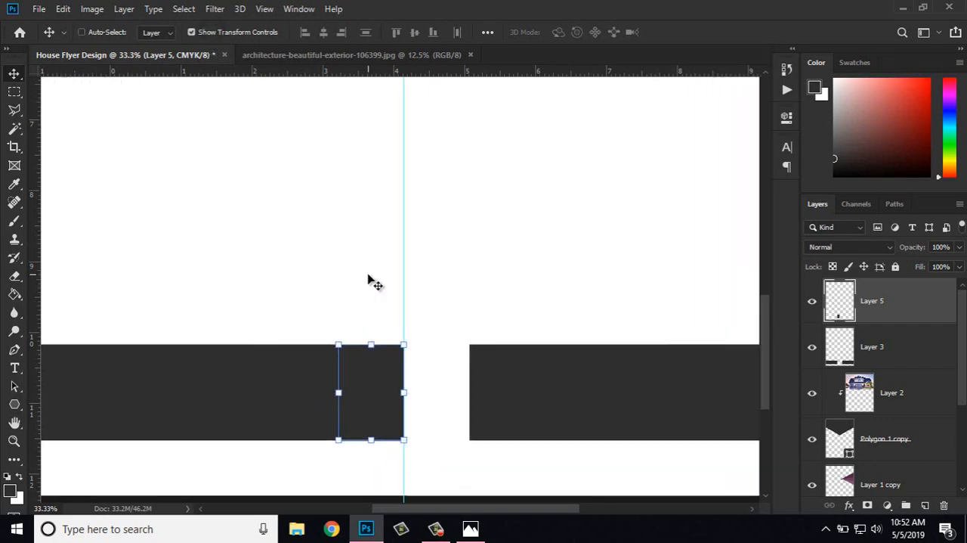
key("ctrl")
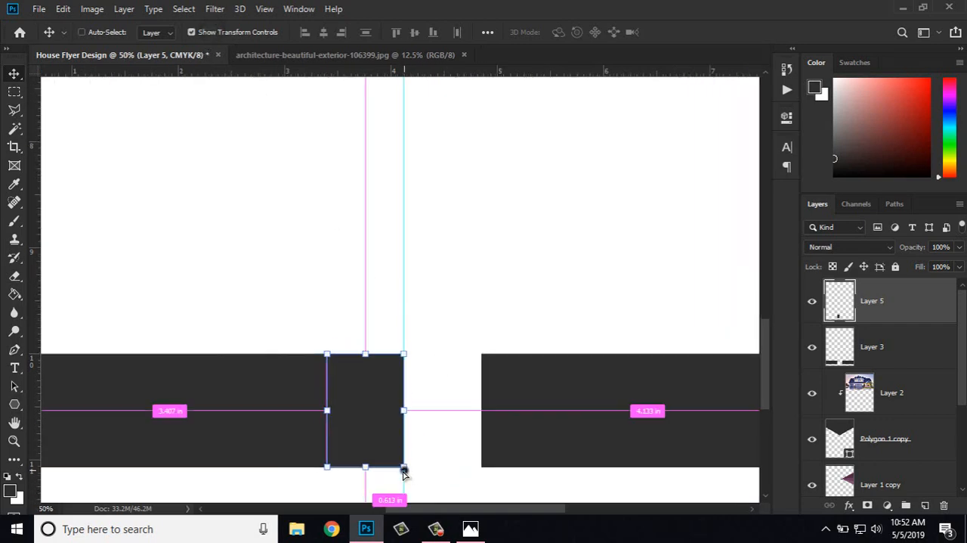
left_click_drag(403, 472, 403, 497)
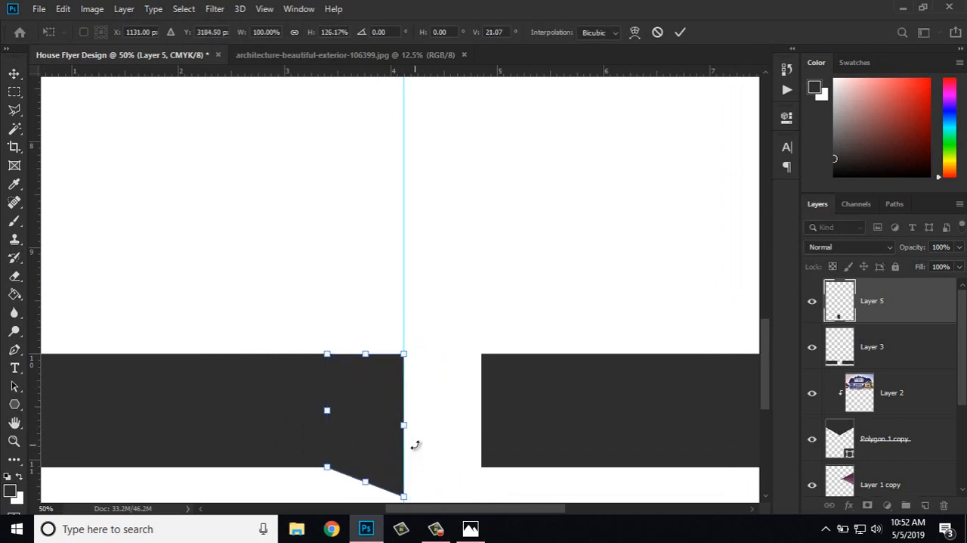
key("ctrl+minus")
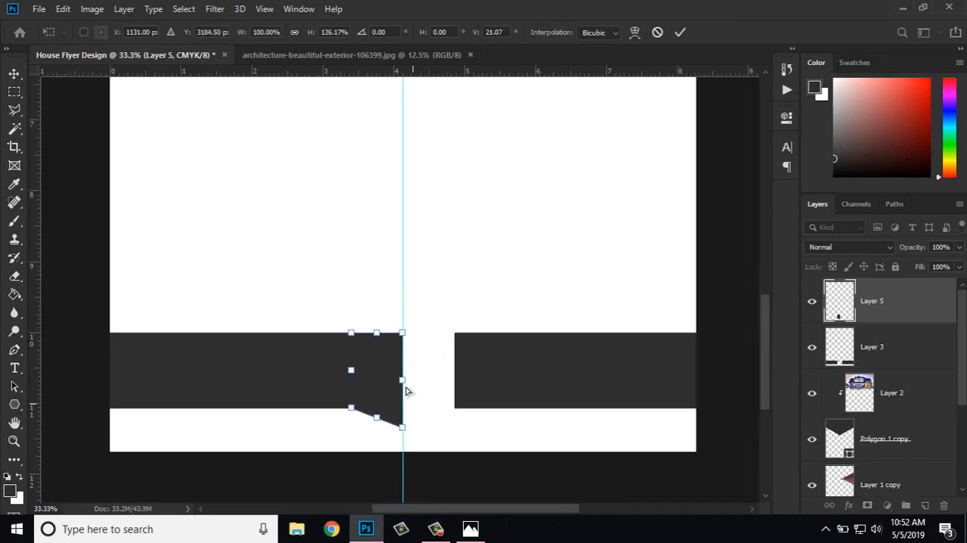
left_click_drag(404, 338, 405, 352)
key("ctrl+z")
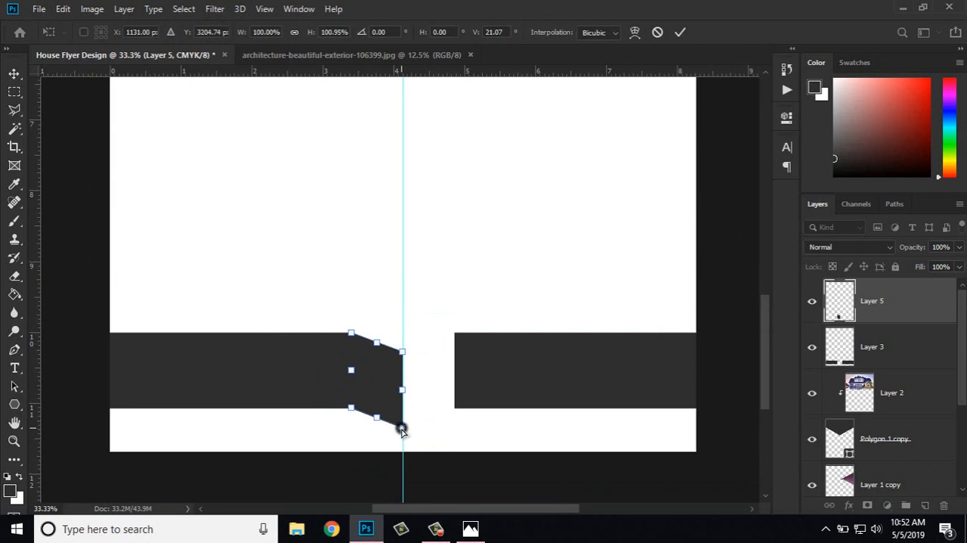
left_click_drag(402, 429, 402, 434)
left_click_drag(403, 359, 413, 363)
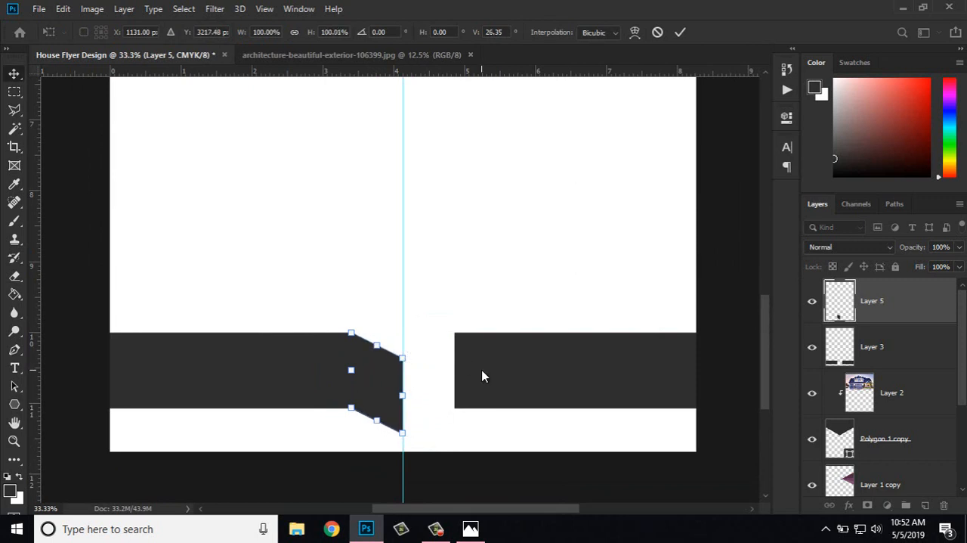
key("Return")
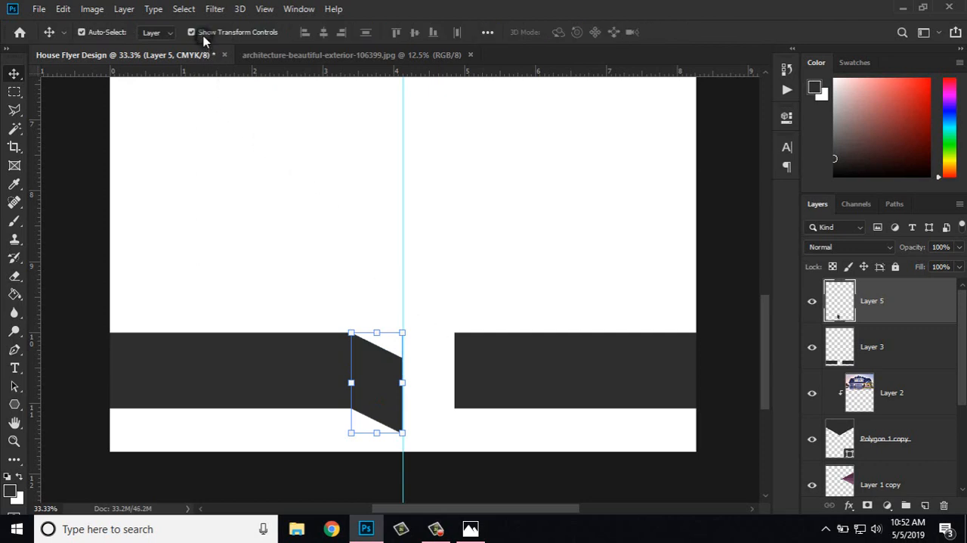
left_click(192, 32)
Step: Fill the skewed Layer 5 piece with the dark purple sampled from the header's left triangle, and clear the selection
key("ctrl+minus")
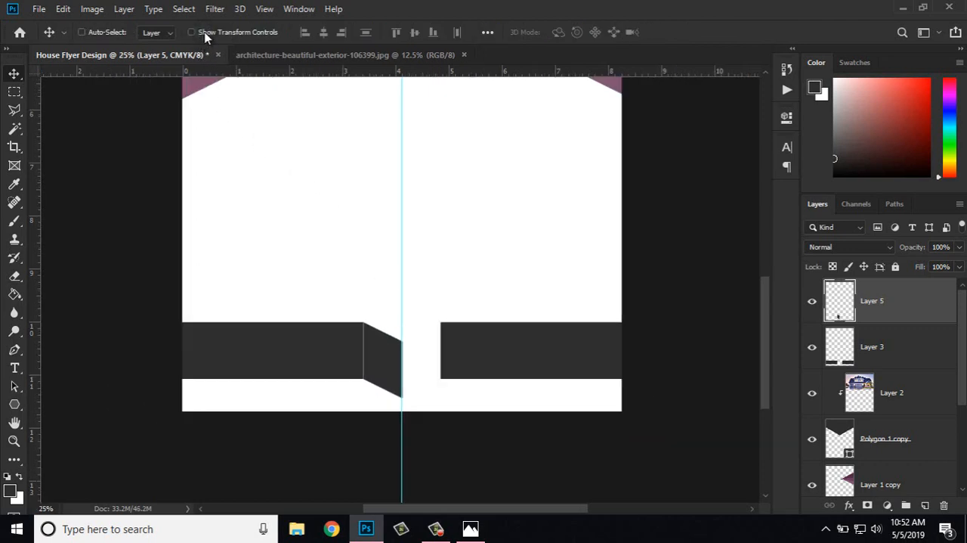
key("ctrl+plus")
key("ctrl+plus")
key("ctrl+plus")
left_click_drag(214, 8, 213, 0)
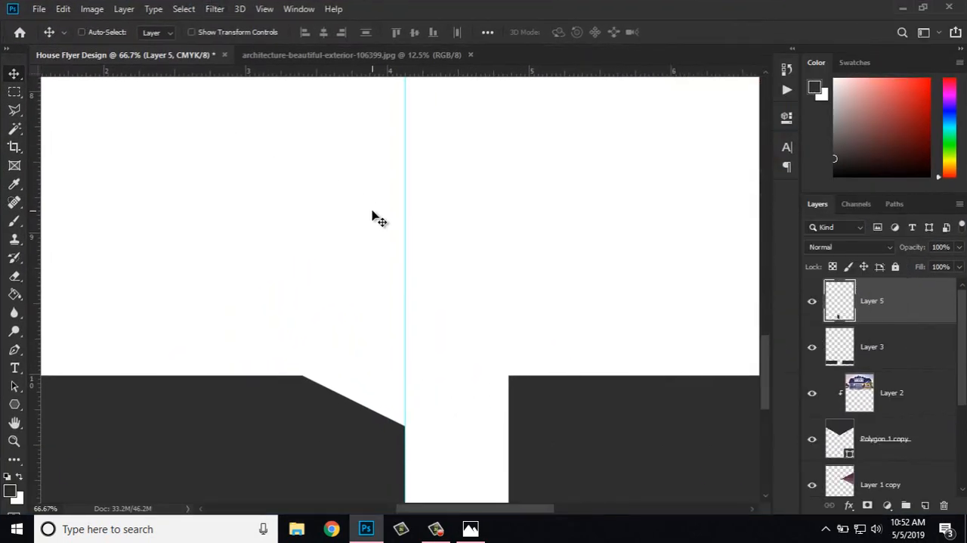
key("ctrl+minus")
left_click(844, 310, "ctrl")
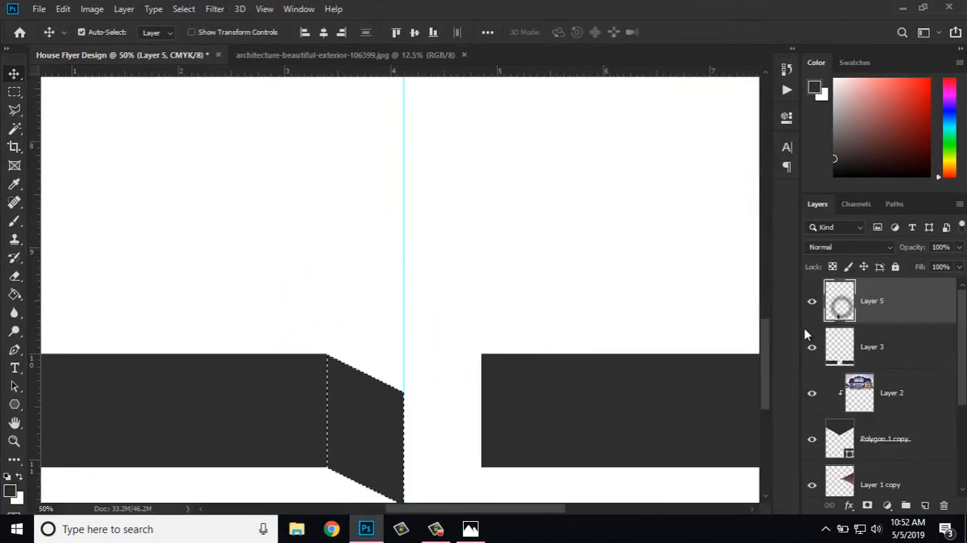
left_click(14, 110)
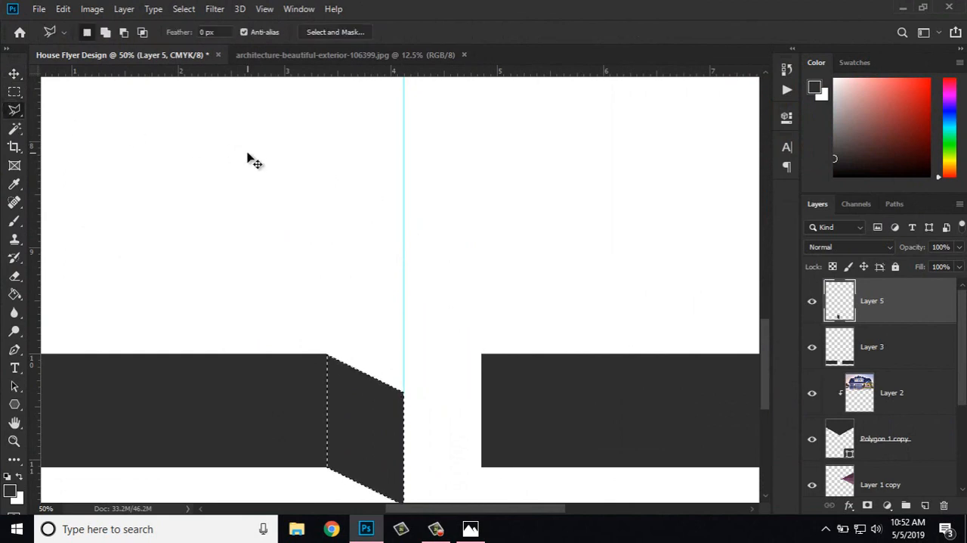
key("ctrl+minus")
key("ctrl+minus")
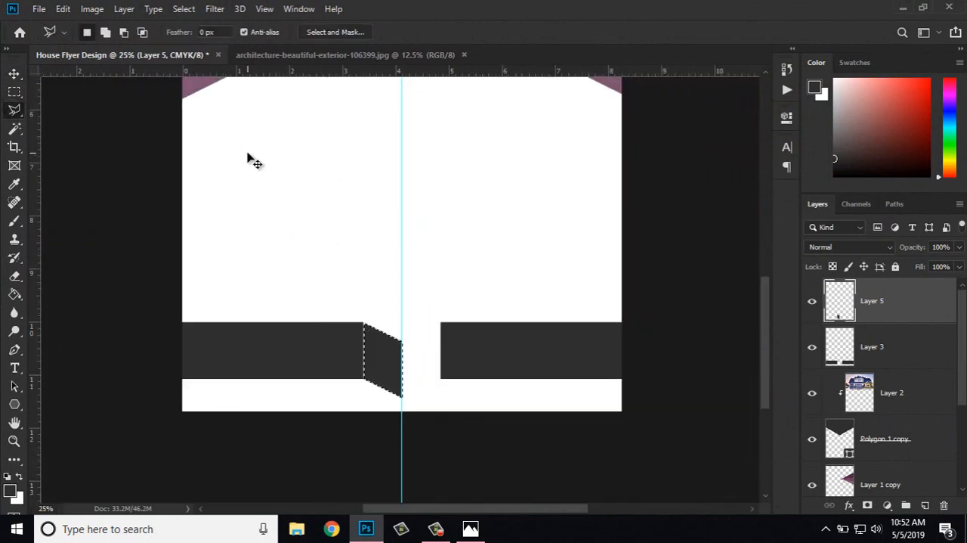
left_click_drag(278, 208, 278, 261)
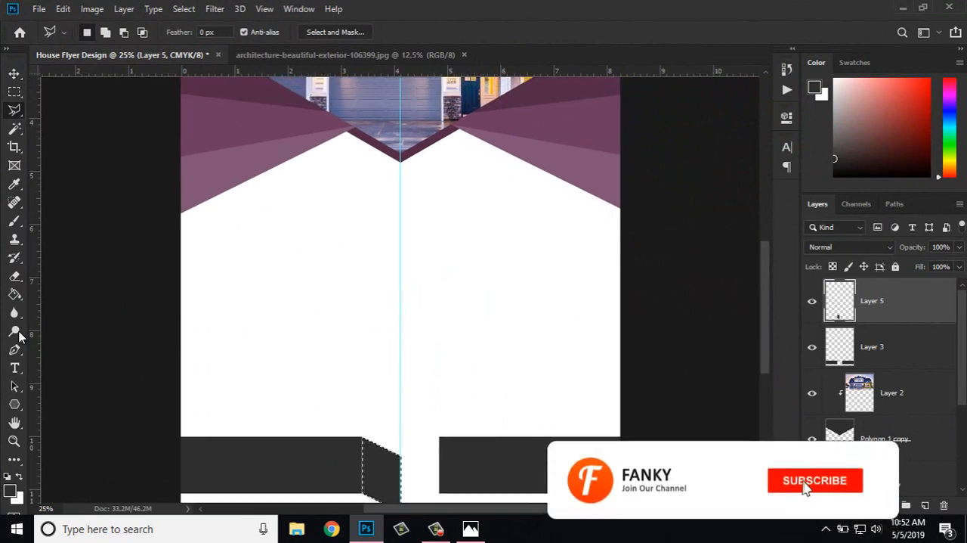
left_click(14, 294)
left_click(233, 87, "alt")
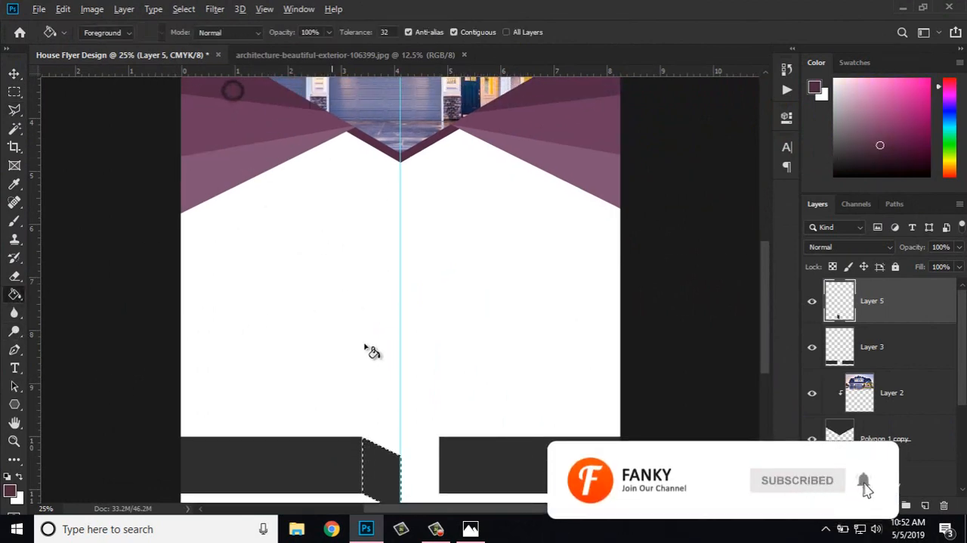
left_click(384, 477)
key("ctrl+d")
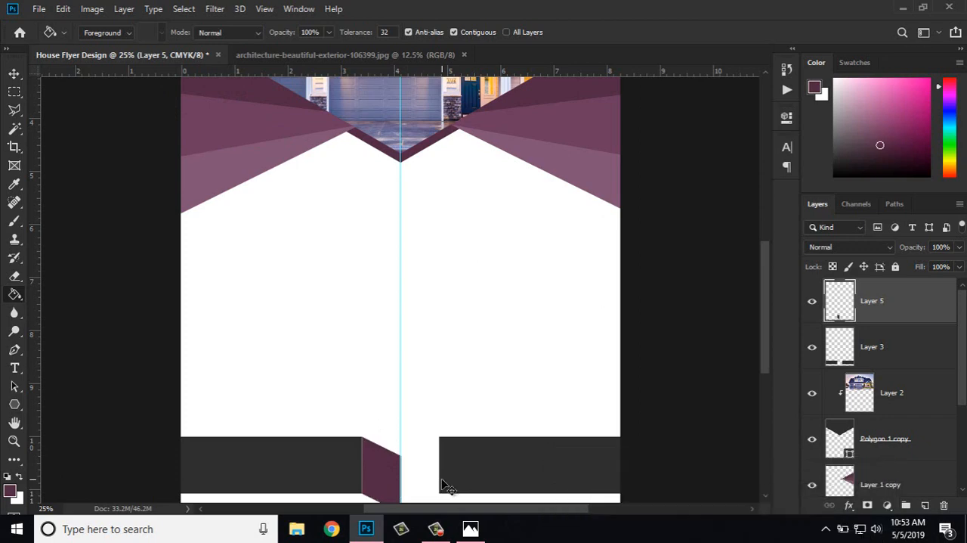
Step: Duplicate the purple Layer 5 piece under the name Layer 5 copy
key("ctrl+plus")
key("ctrl+plus")
left_click_drag(443, 478, 433, 203)
key("ctrl+plus")
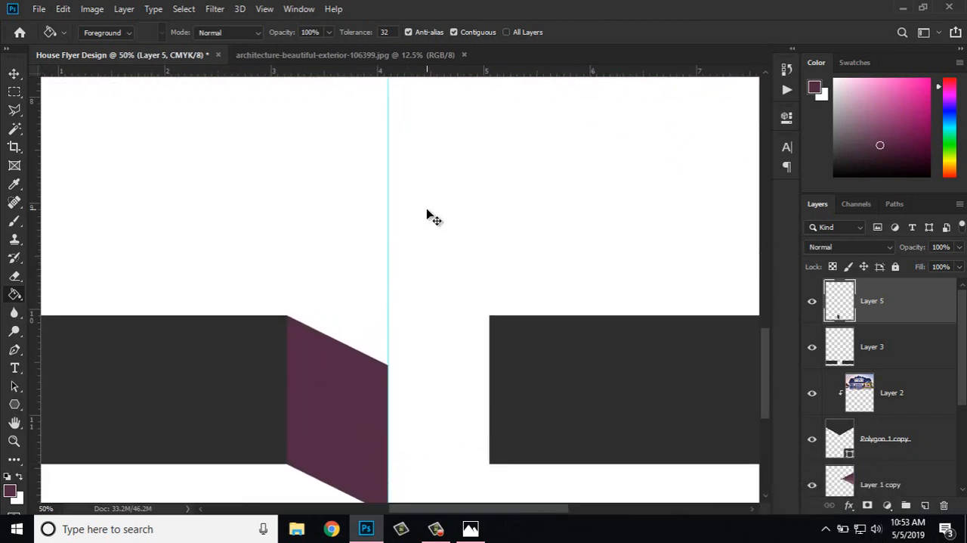
key("ctrl+minus")
key("ctrl+minus")
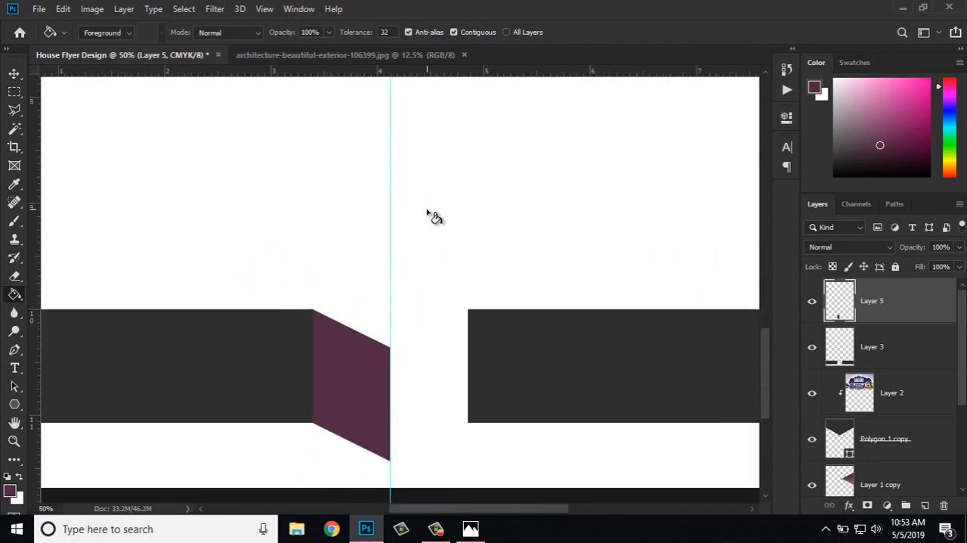
left_click(15, 73)
right_click(904, 302)
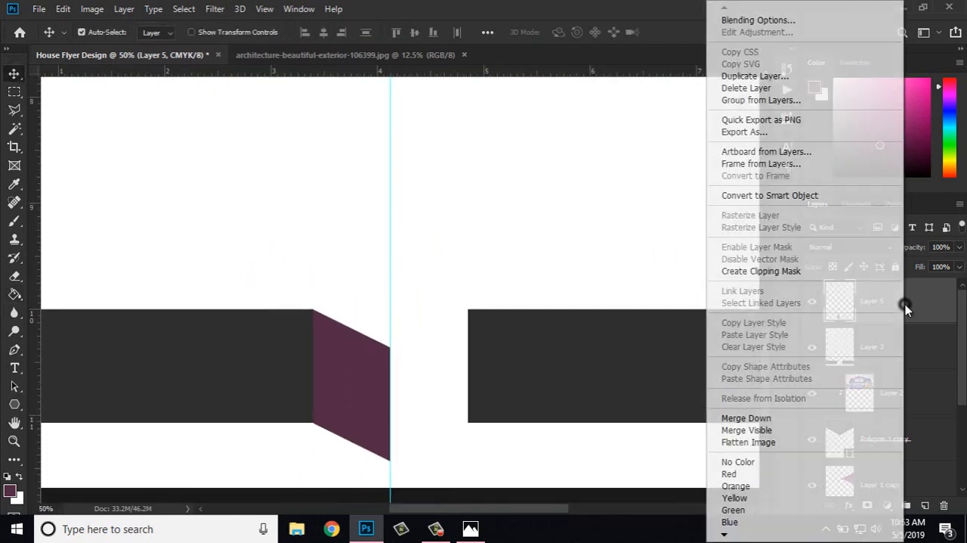
left_click(754, 76)
left_click(602, 136)
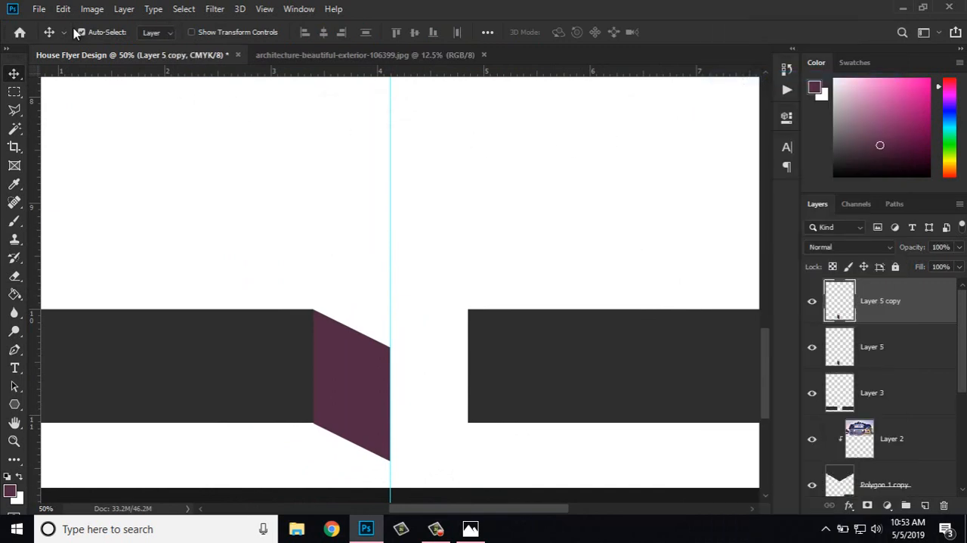
Step: Flip Layer 5 copy horizontally and move it right of the guide to close the gap in the band
left_click(63, 9)
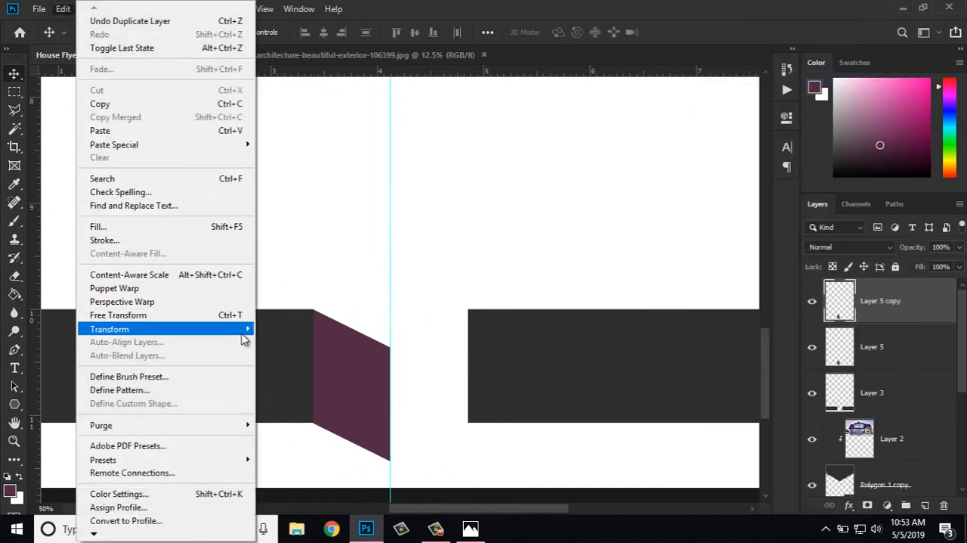
mouse_move(242, 329)
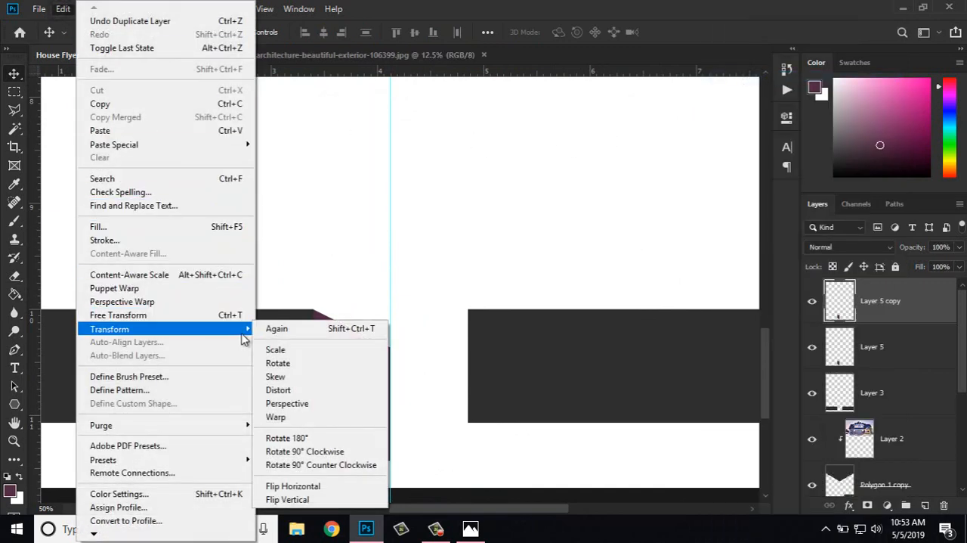
left_click(330, 486)
left_click_drag(382, 324, 456, 323)
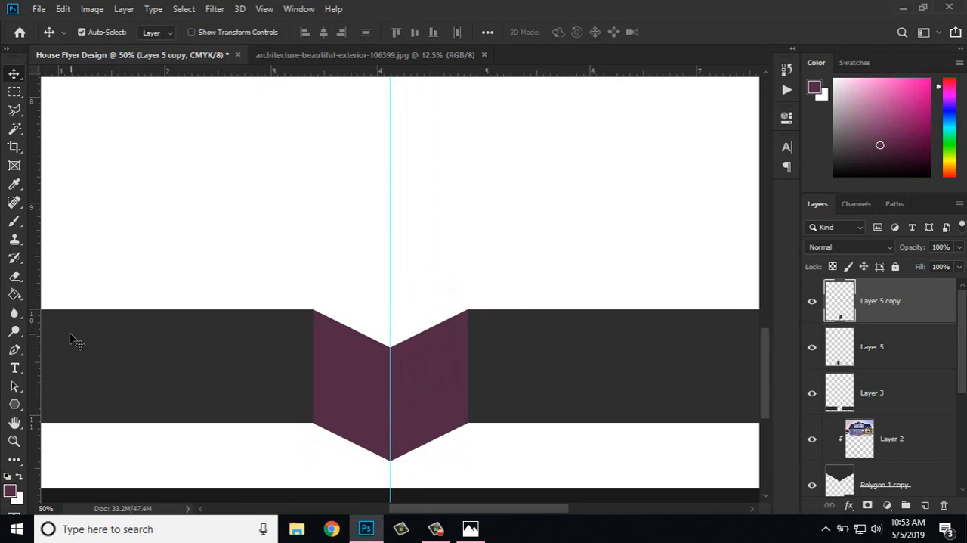
Step: Fill Layer 5 copy with the medium purple sampled from the header's left middle triangle, and clear the selection
left_click(14, 295)
left_click(836, 318, "ctrl")
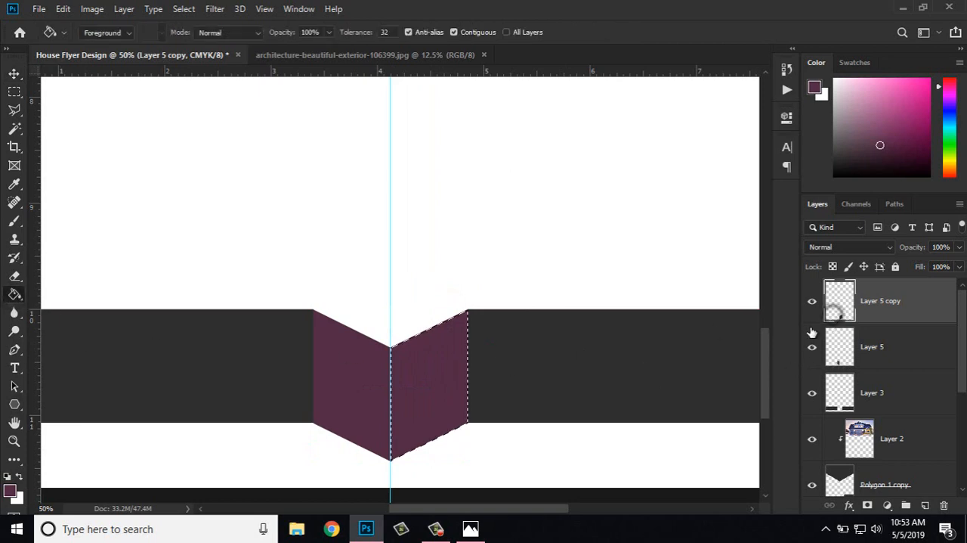
key("ctrl+minus")
key("ctrl+minus")
key("ctrl+minus")
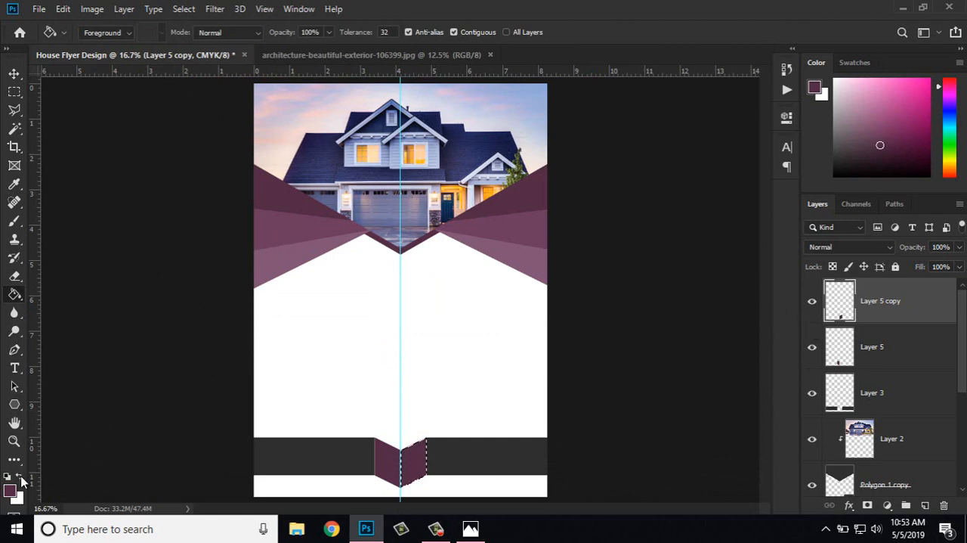
left_click(310, 225, "alt")
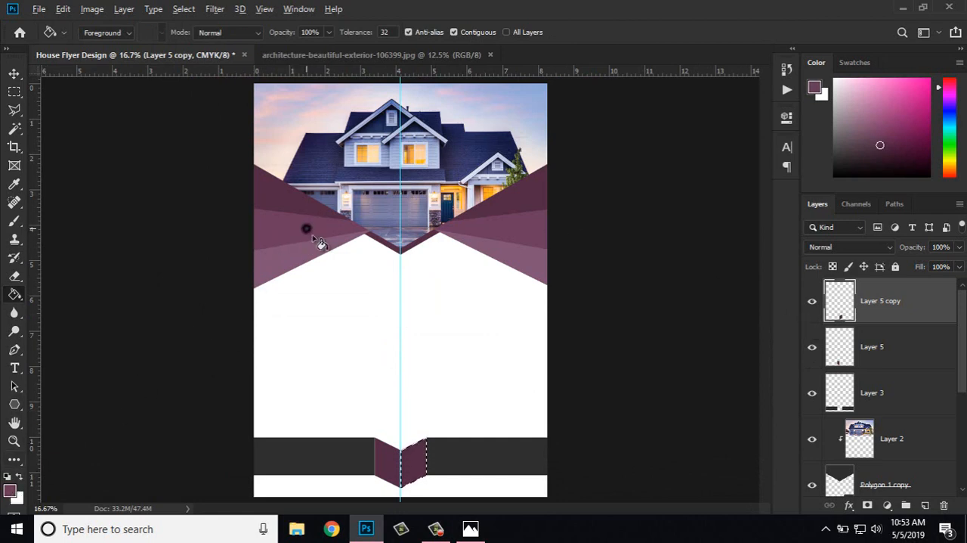
left_click(421, 478)
key("ctrl+d")
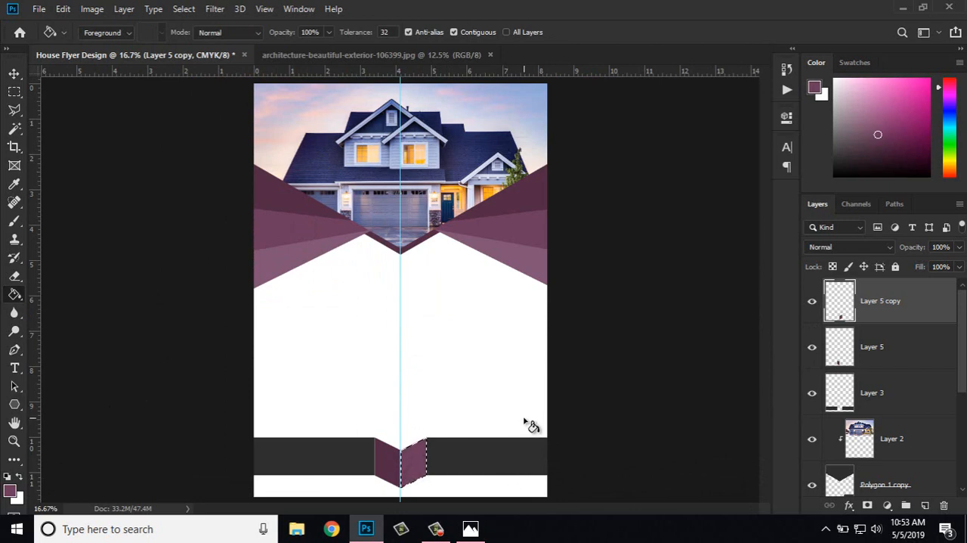
Step: Clear the guides from the flyer
key("ctrl+plus")
left_click_drag(524, 417, 507, 271)
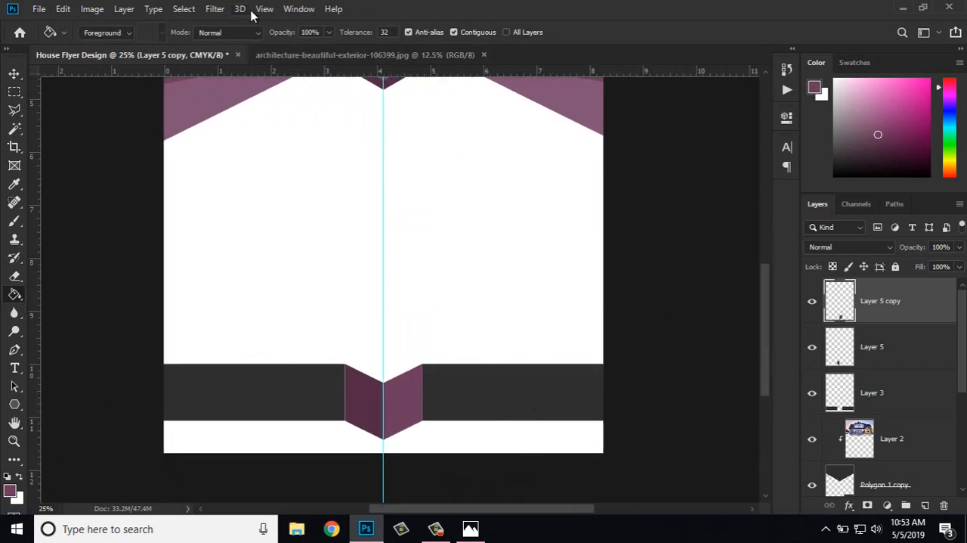
left_click(263, 9)
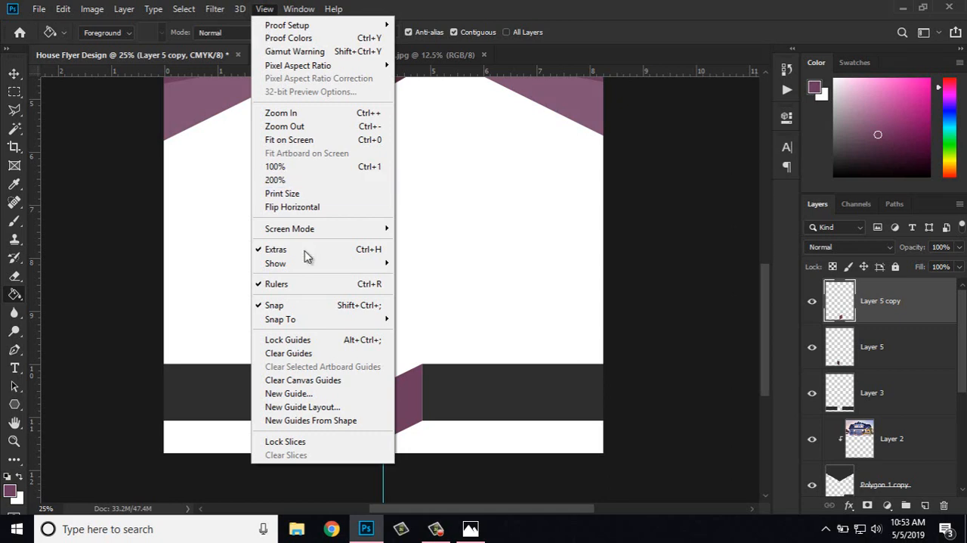
left_click(302, 353)
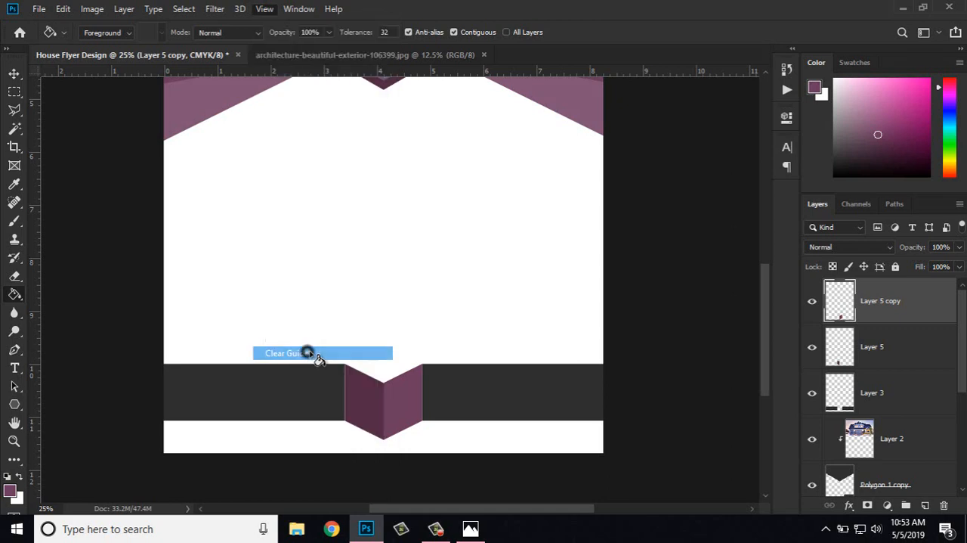
Step: Merge Layer 5 copy, Layer 5 and Layer 3 into one layer
left_click(869, 388, "shift")
right_click(868, 390)
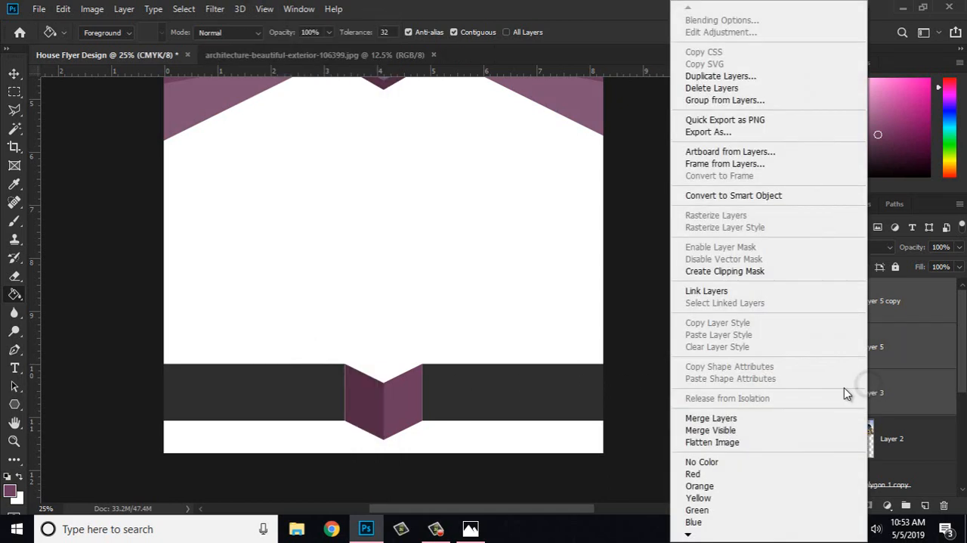
left_click(710, 418)
key("ctrl+minus")
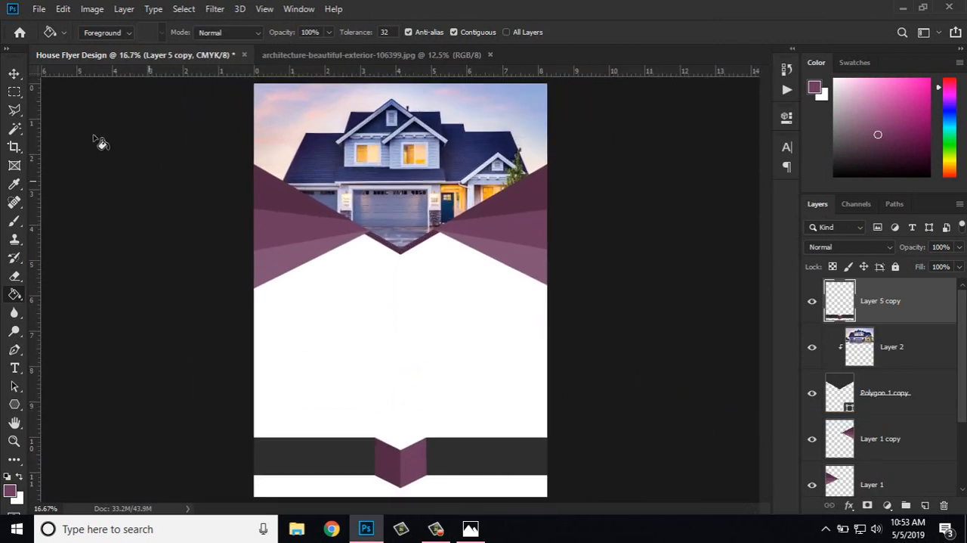
Step: Move the merged band down so its V tip meets the page's bottom edge, with transform controls shown
left_click(14, 73)
left_click_drag(485, 448, 513, 456)
key("ctrl+minus")
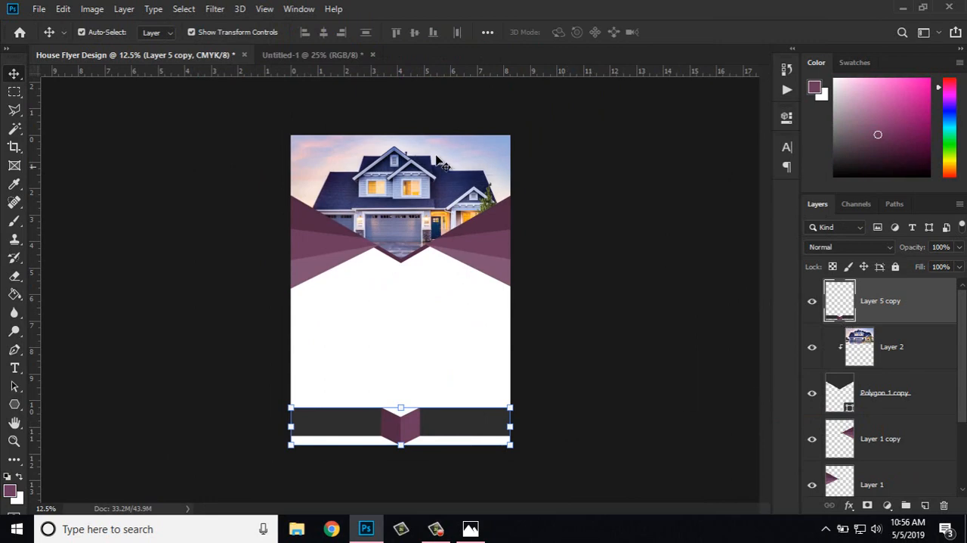
Step: Copy Group 2 with the ELEGENT HOME FOR SALE title from Untitled-1 into the flyer, centred below the header's V
left_click(301, 54)
left_click(864, 287)
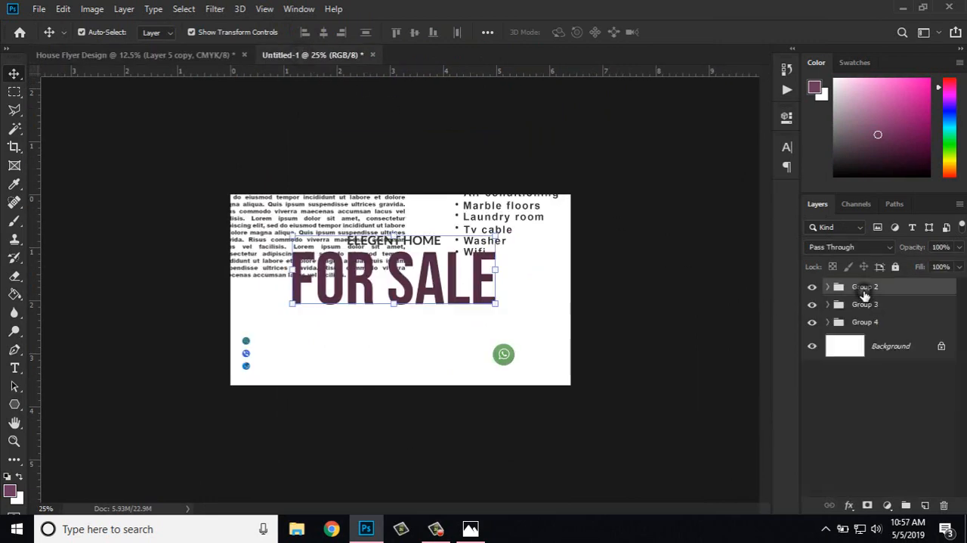
left_click_drag(417, 271, 408, 301)
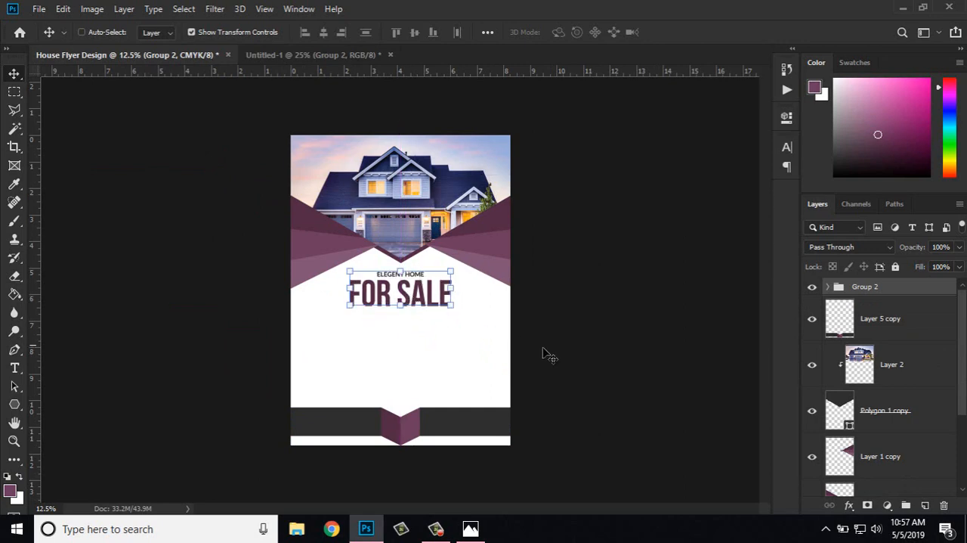
Step: Copy Group 3 with the property description and features list from Untitled-1 into the flyer, between the title and the band
left_click(281, 55)
left_click(857, 305)
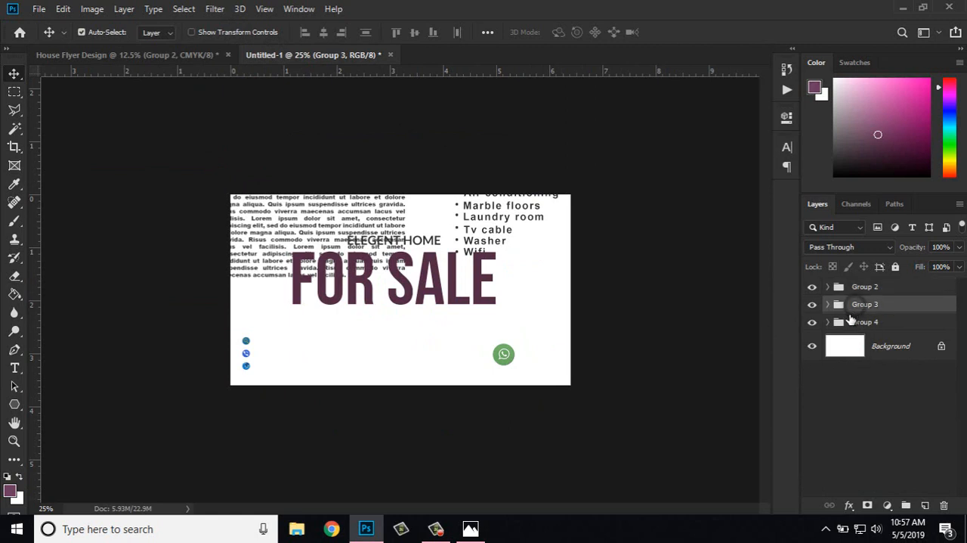
left_click_drag(454, 212, 381, 401)
key("ctrl+plus")
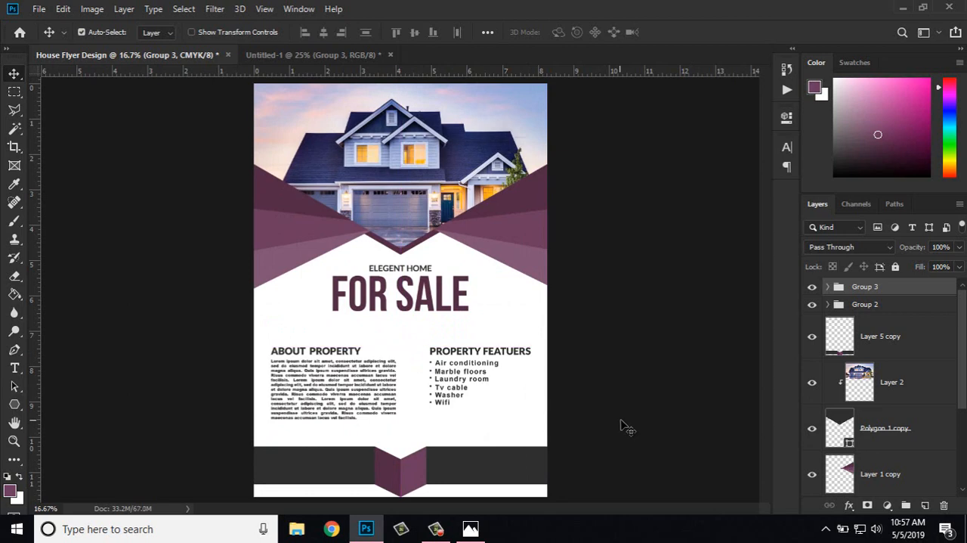
Step: Copy Group 4 with the contact icons and text from Untitled-1 into the flyer, just above the grey band
key("ctrl+plus")
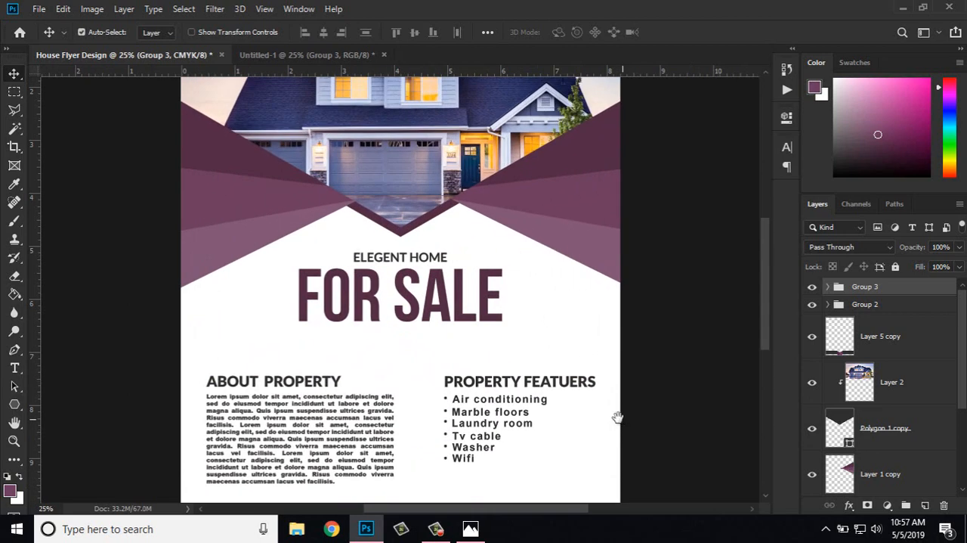
left_click_drag(523, 378, 531, 249)
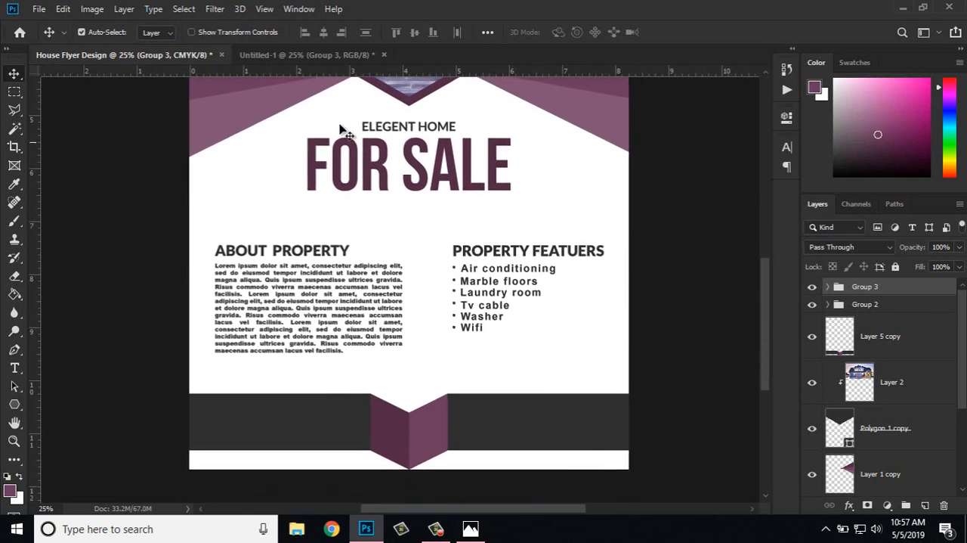
left_click_drag(340, 128, 672, 277)
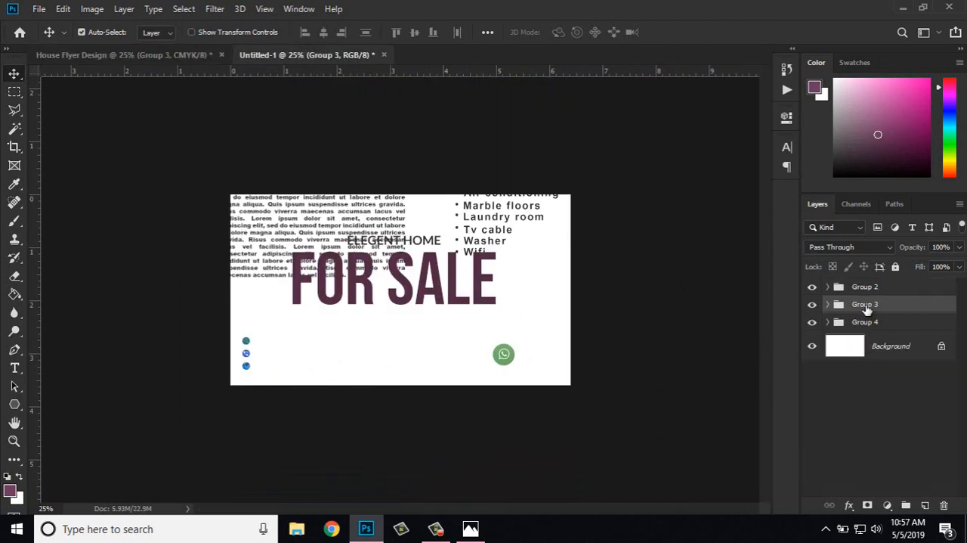
double_click(863, 321)
left_click(909, 335)
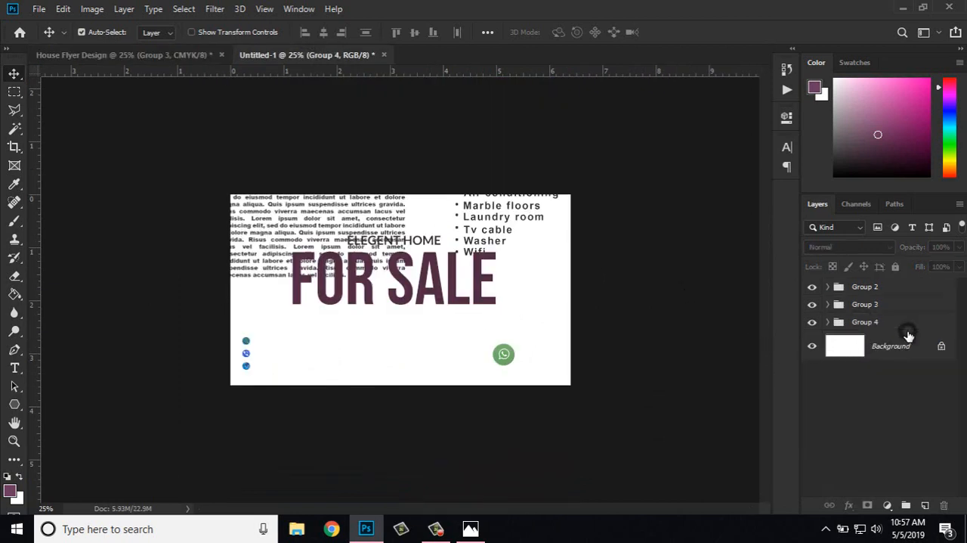
left_click(813, 323)
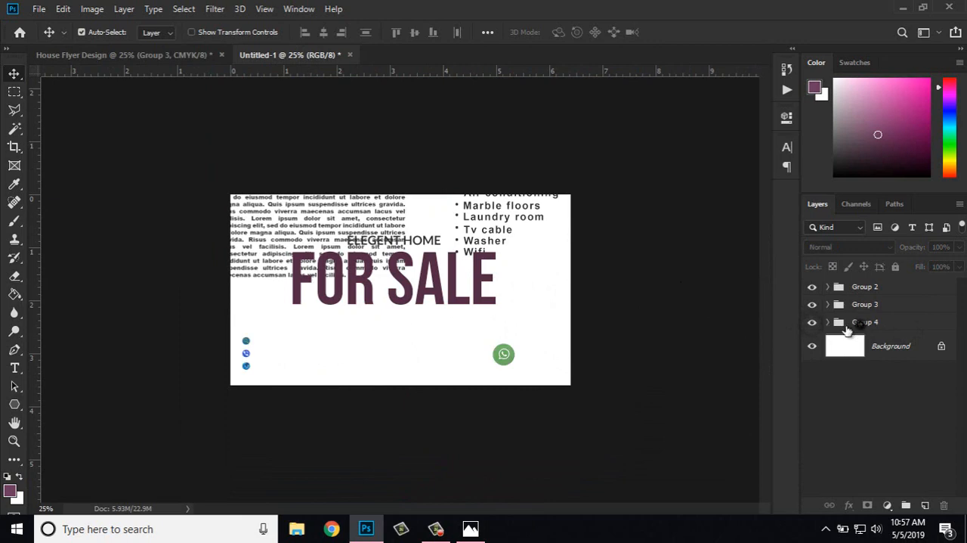
left_click(851, 322)
left_click_drag(419, 328, 362, 345)
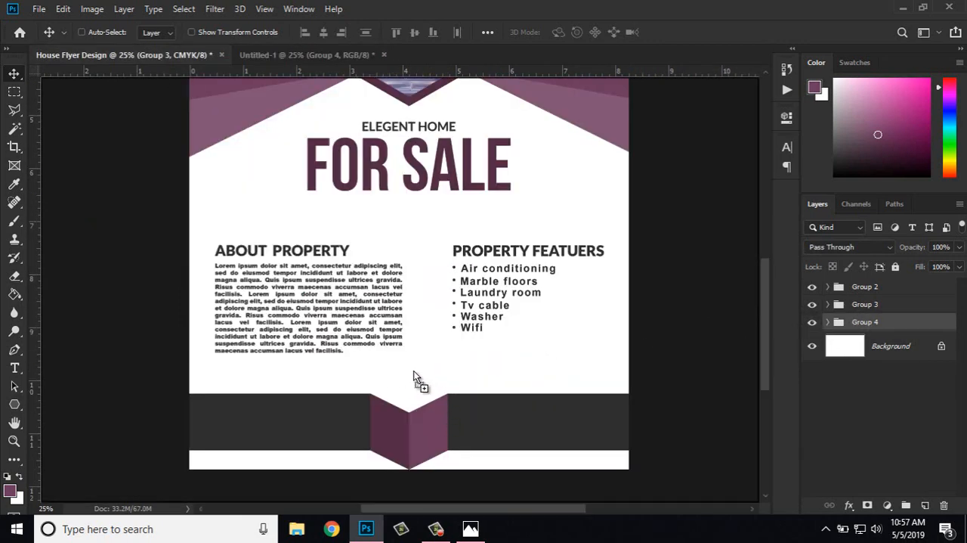
left_click_drag(414, 371, 397, 369)
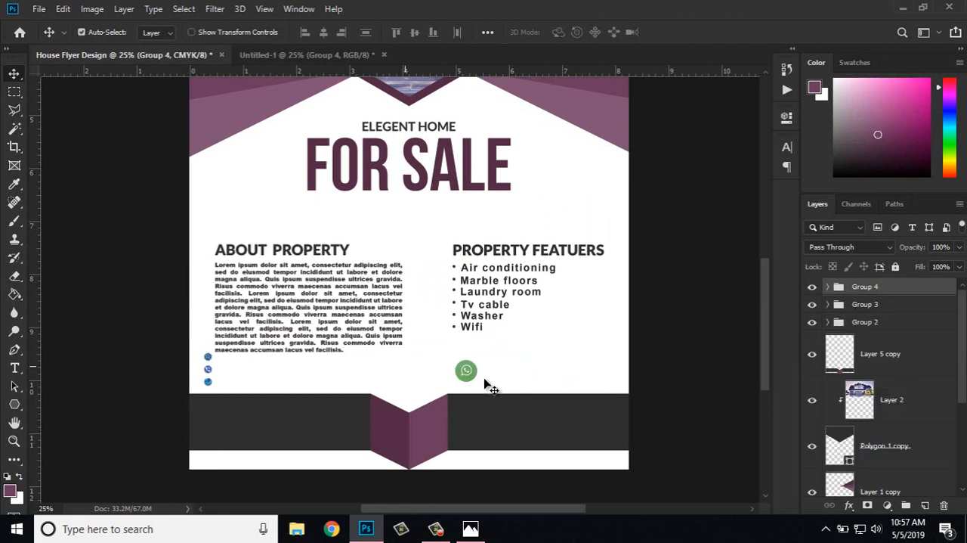
Step: Position Group 4's contact details on the grey band, either side of the purple fold, and collapse the group
left_click_drag(471, 375, 471, 426)
left_click(471, 424, "ctrl")
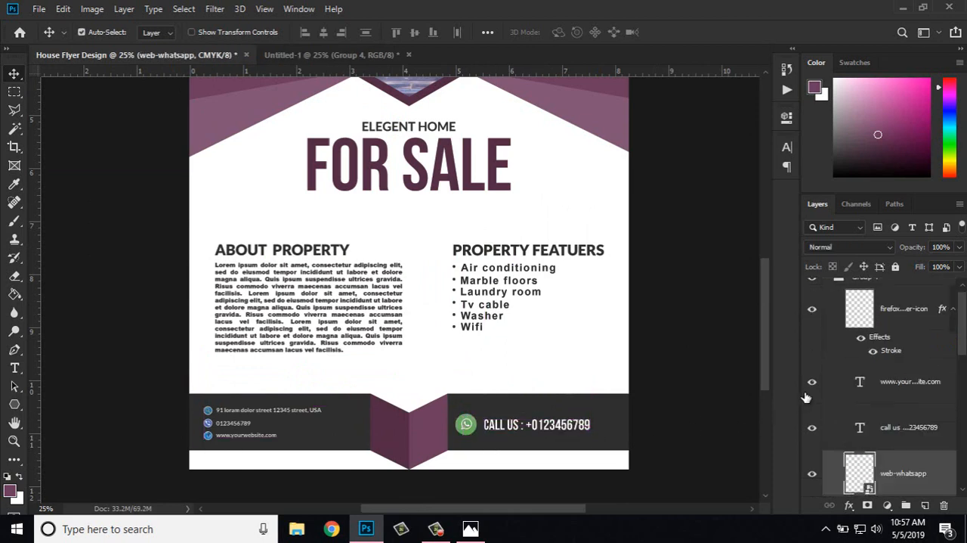
scroll(848, 317, "up", 1)
scroll(848, 321, "down", 1)
scroll(849, 325, "up", 1)
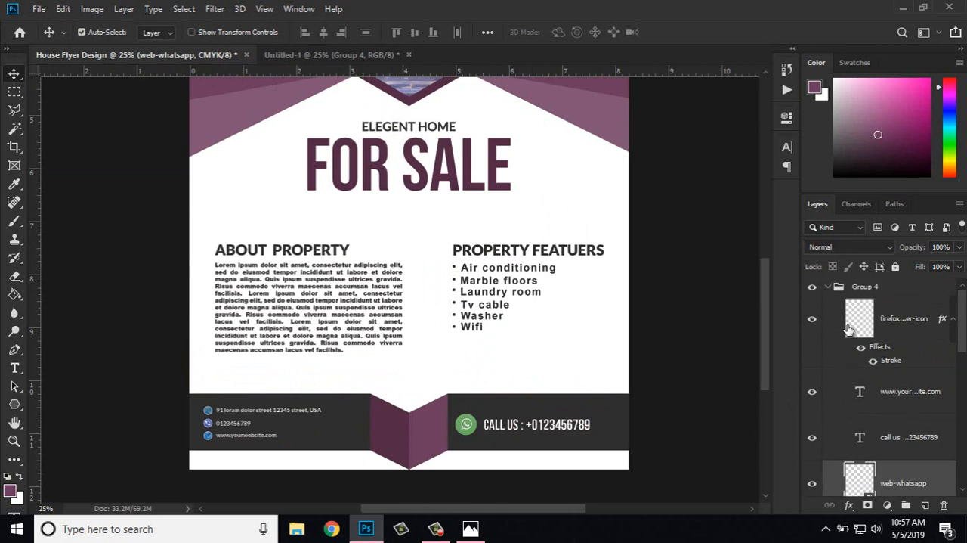
left_click(828, 289)
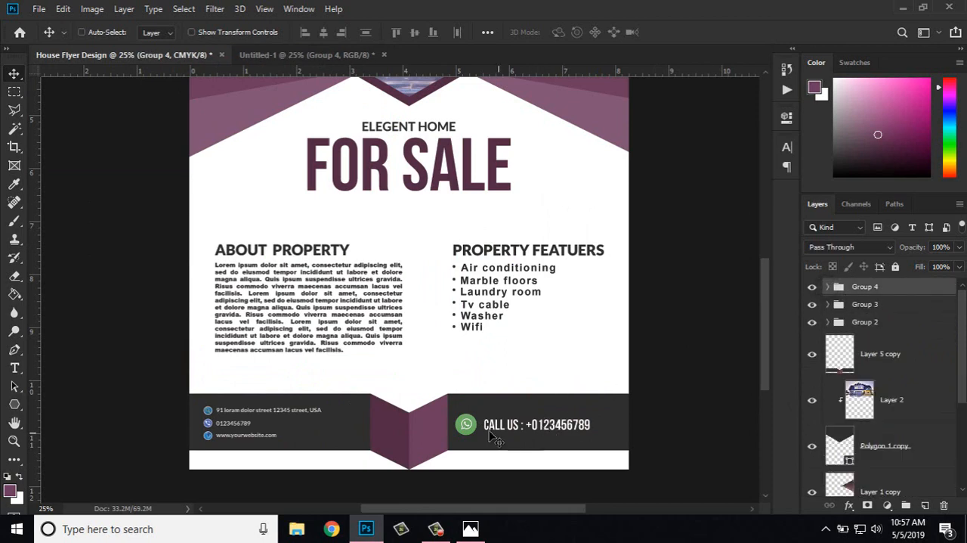
left_click_drag(471, 424, 479, 430)
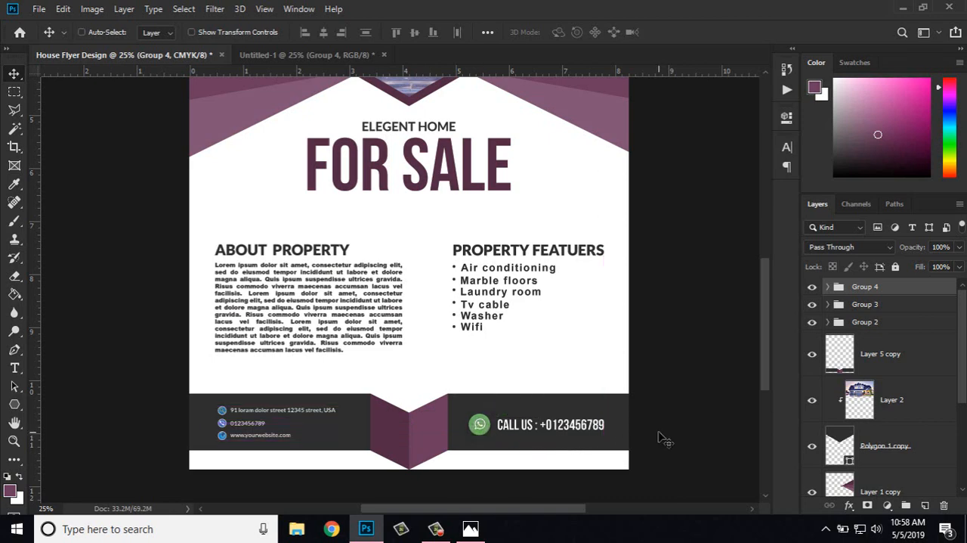
Step: Check the spacing between Group 3's property text and the flyer's edges
key("ctrl+minus")
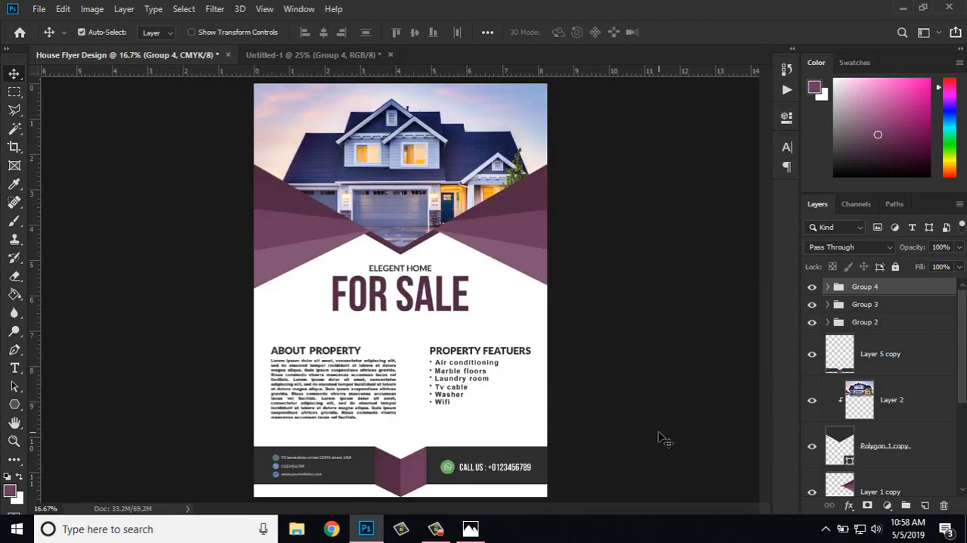
key("ctrl+plus")
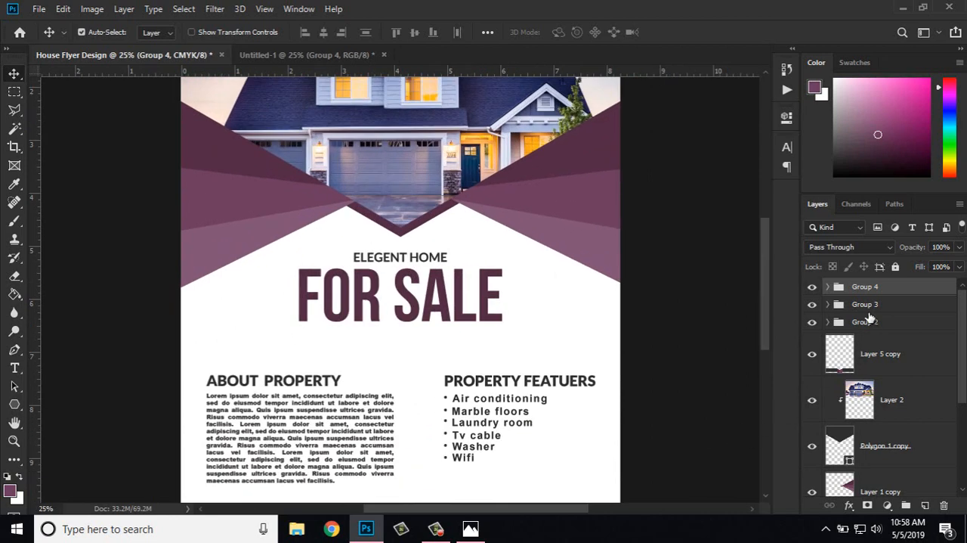
double_click(866, 305)
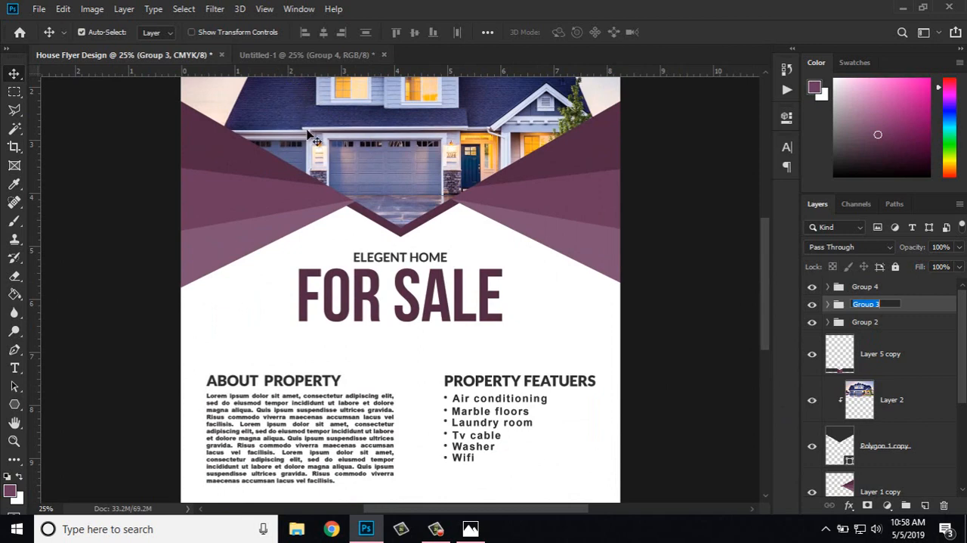
key("ctrl")
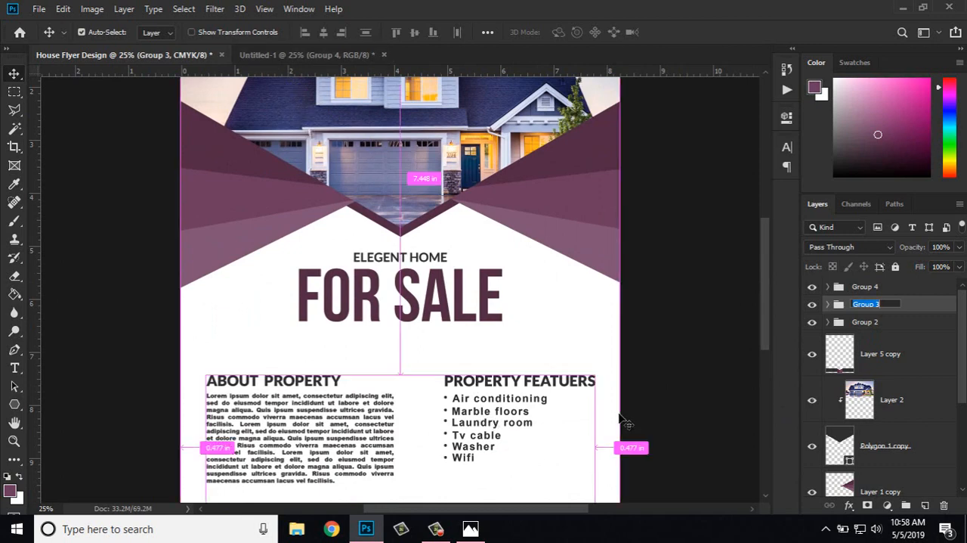
key("ctrl")
left_click(670, 380)
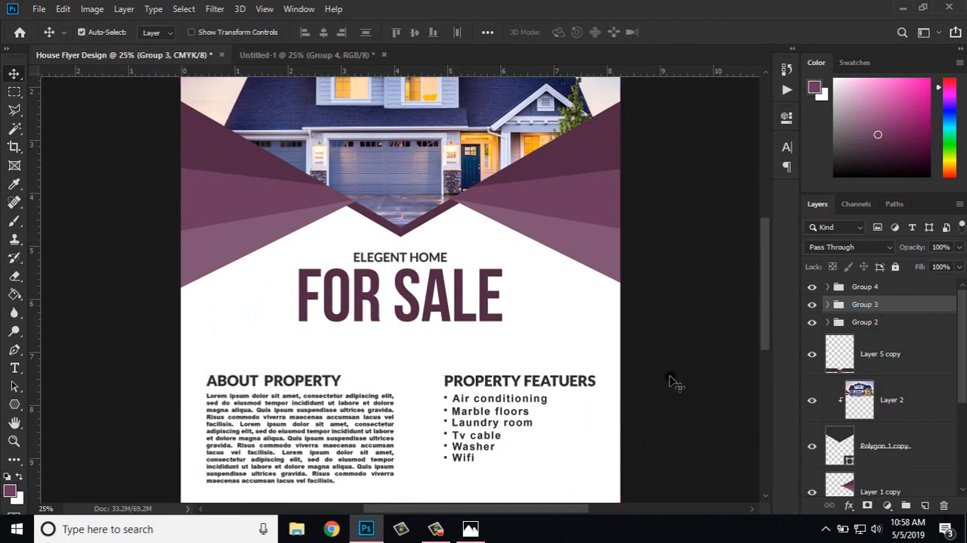
Step: Draw a closed five-point jagged shape on the Polygon 1 layer with the Pen tool, below the features list at the flyer's right edge, and deselect it
key("ctrl+plus")
left_click_drag(672, 373, 598, 207)
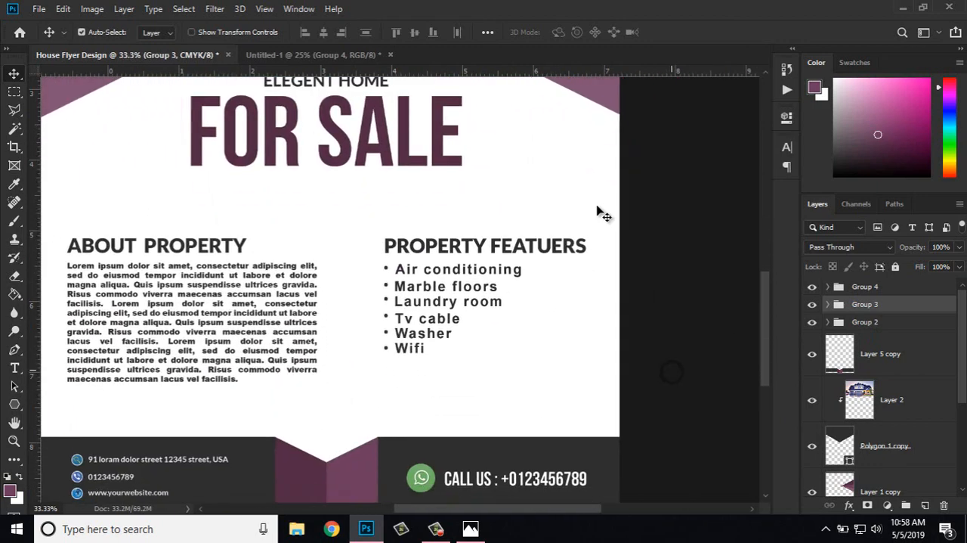
scroll(602, 213, "down", 2)
scroll(873, 467, "down", 3)
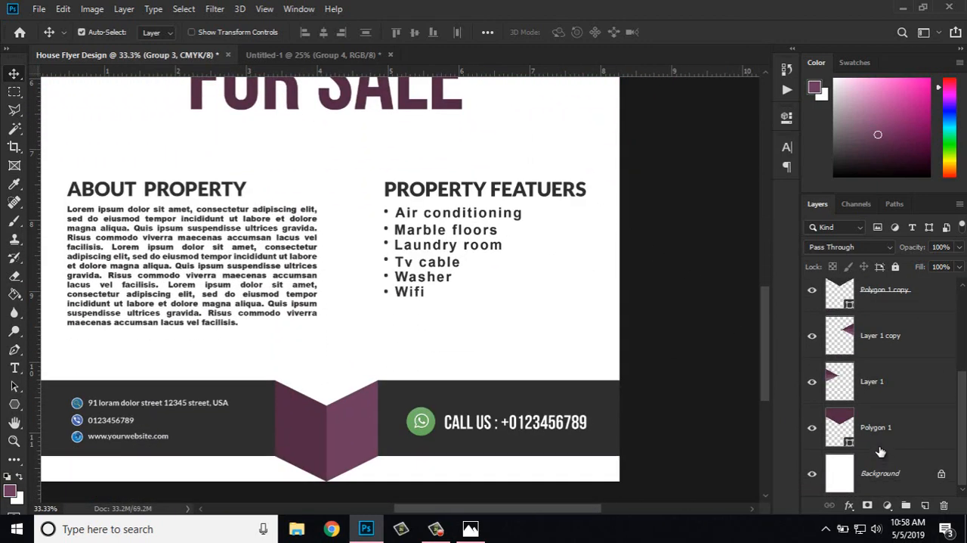
scroll(880, 449, "up", 2)
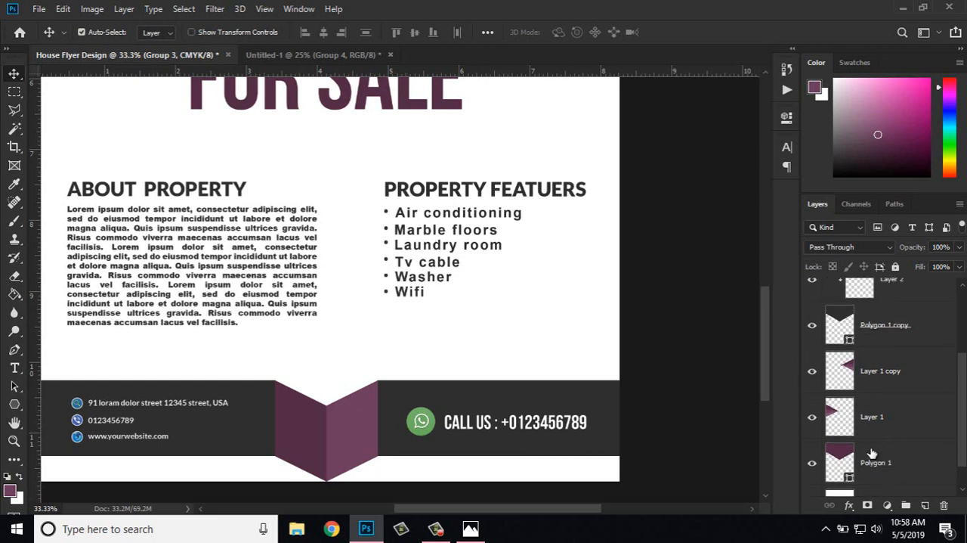
left_click(868, 463)
left_click(15, 349)
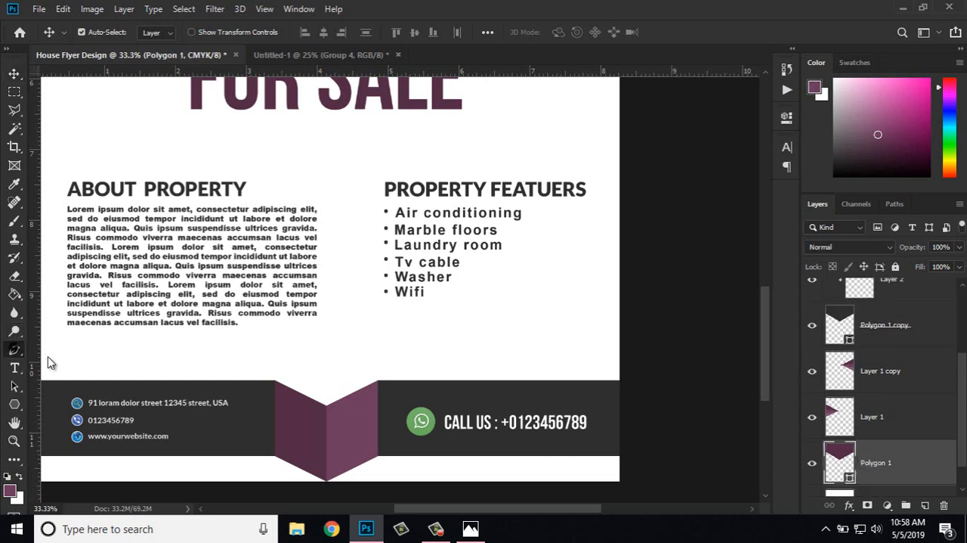
left_click(507, 300)
left_click(538, 330)
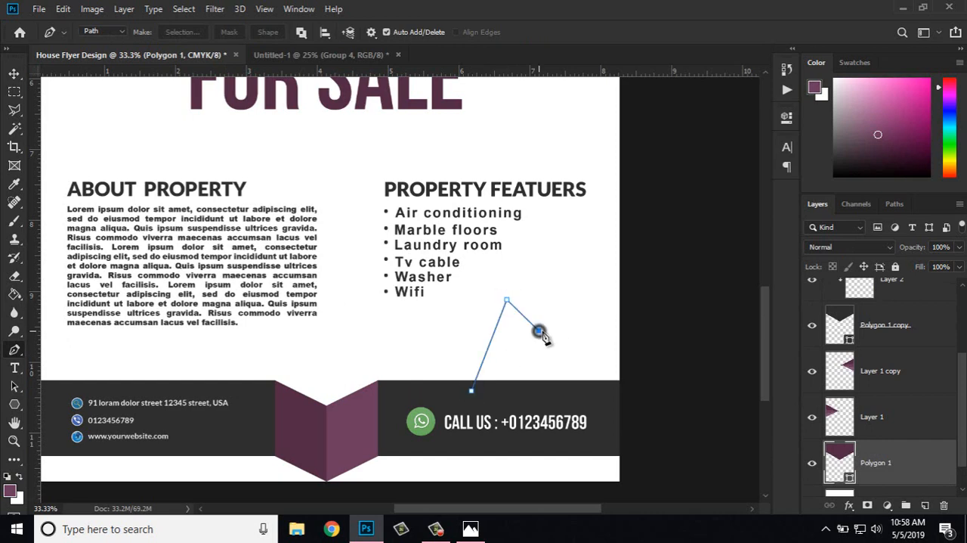
left_click(643, 236)
left_click(641, 395)
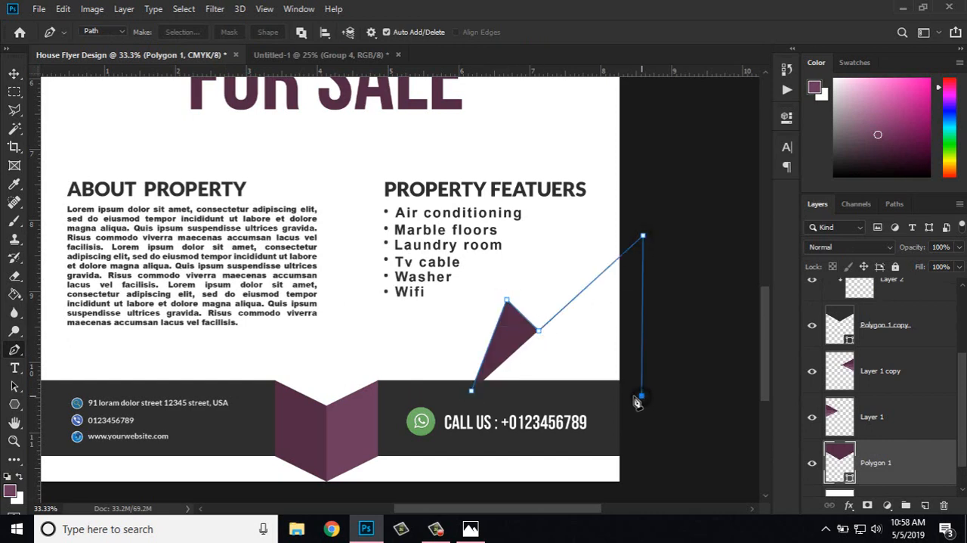
left_click(471, 392)
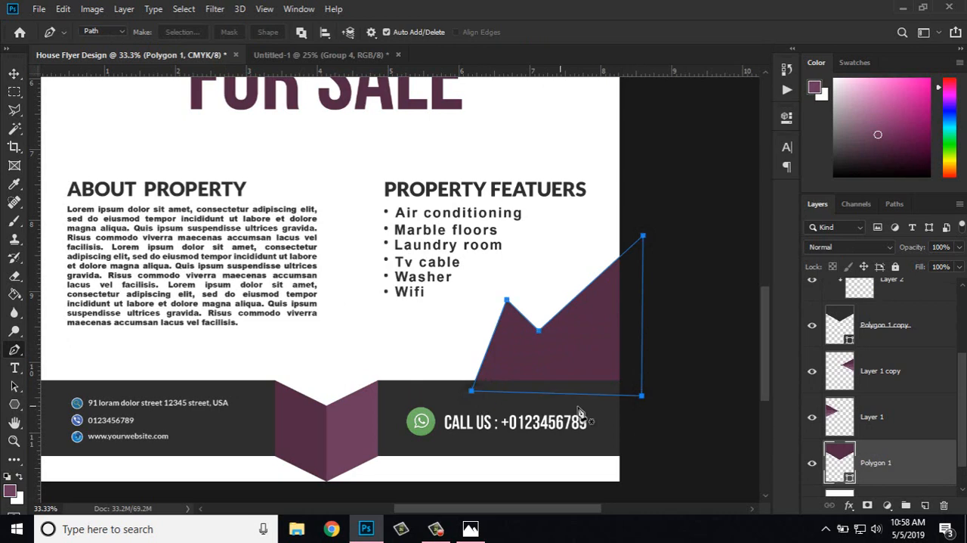
right_click(587, 370)
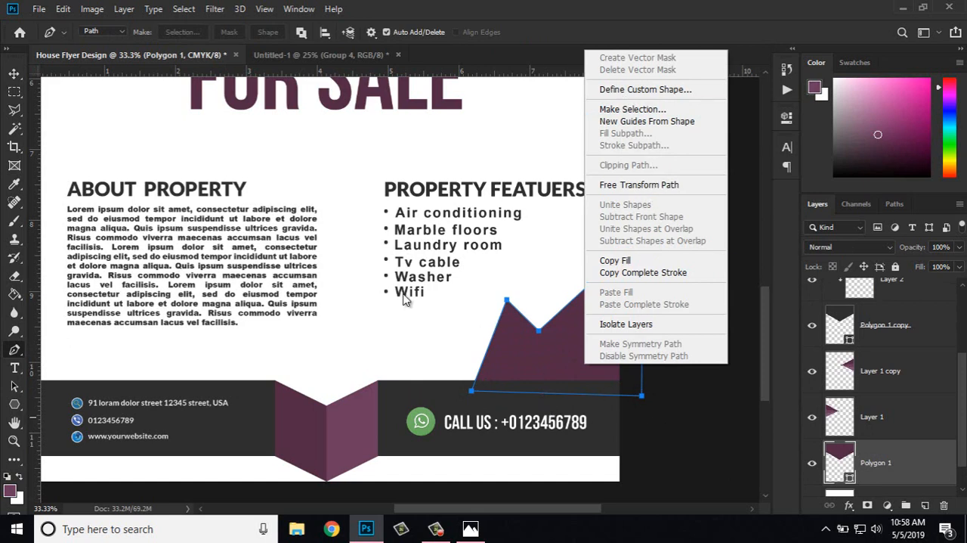
left_click(13, 73)
left_click(14, 74)
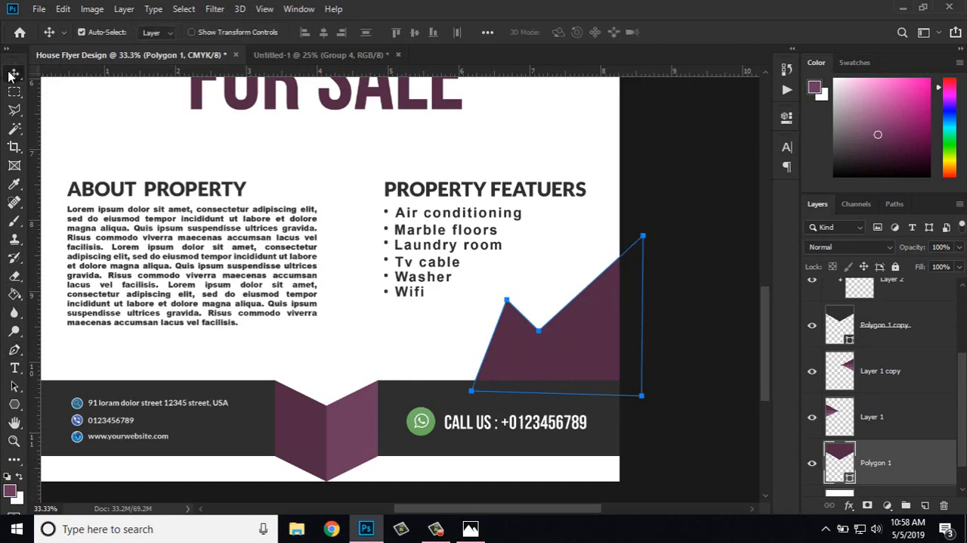
left_click(695, 284)
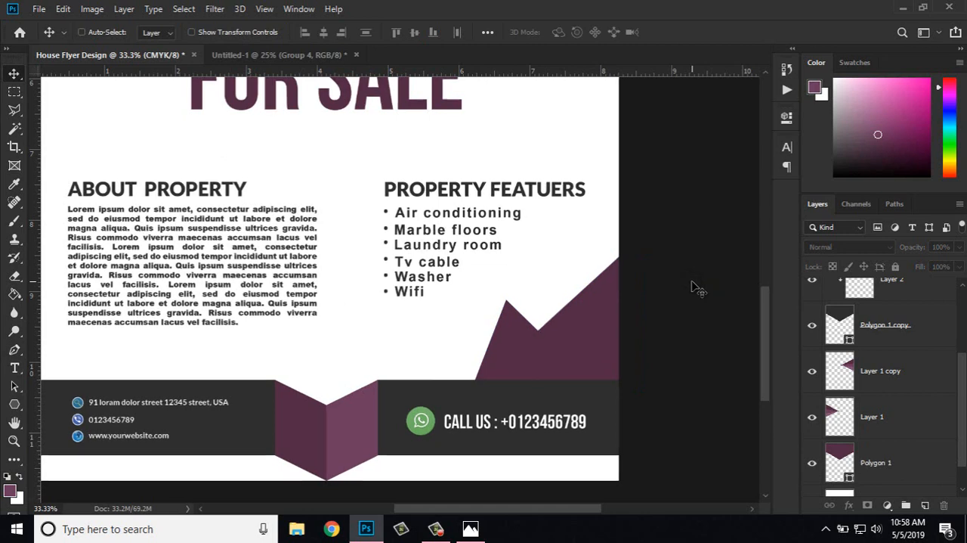
Step: Hide and show the Polygon 1 layer again to check which flyer shapes belong to it
key("ctrl+minus")
key("ctrl+minus")
scroll(942, 436, "down", 1)
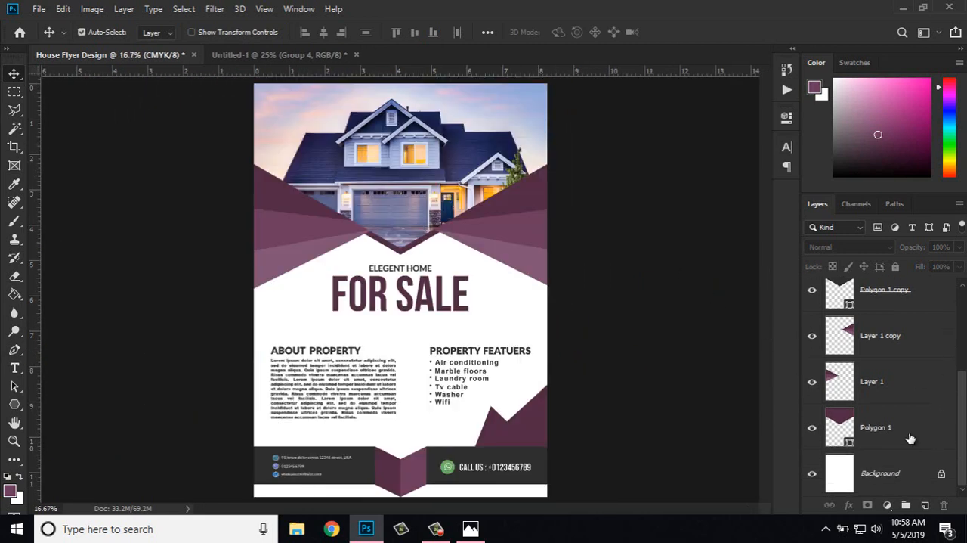
left_click(812, 430)
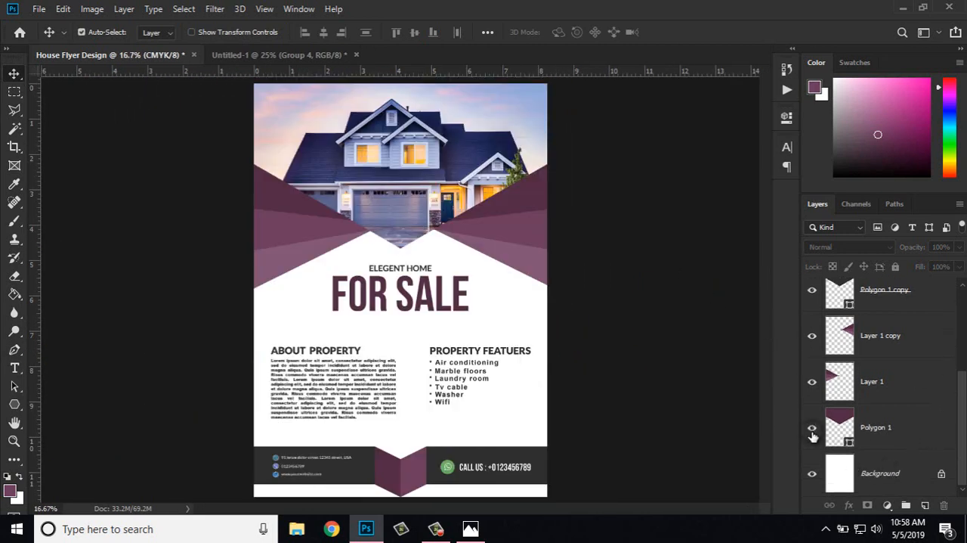
left_click(813, 429)
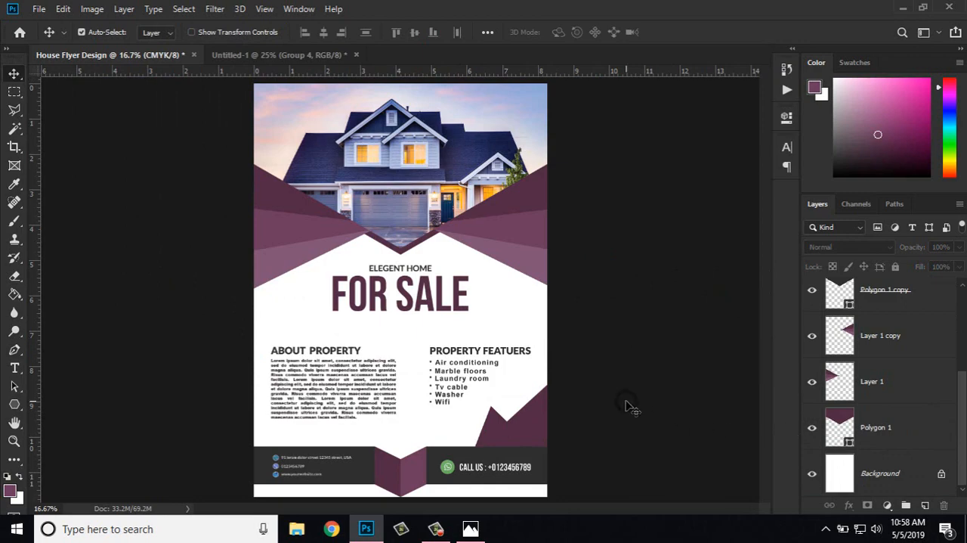
key("ctrl+minus")
key("ctrl+plus")
key("ctrl+plus")
key("ctrl+minus")
key("ctrl+minus")
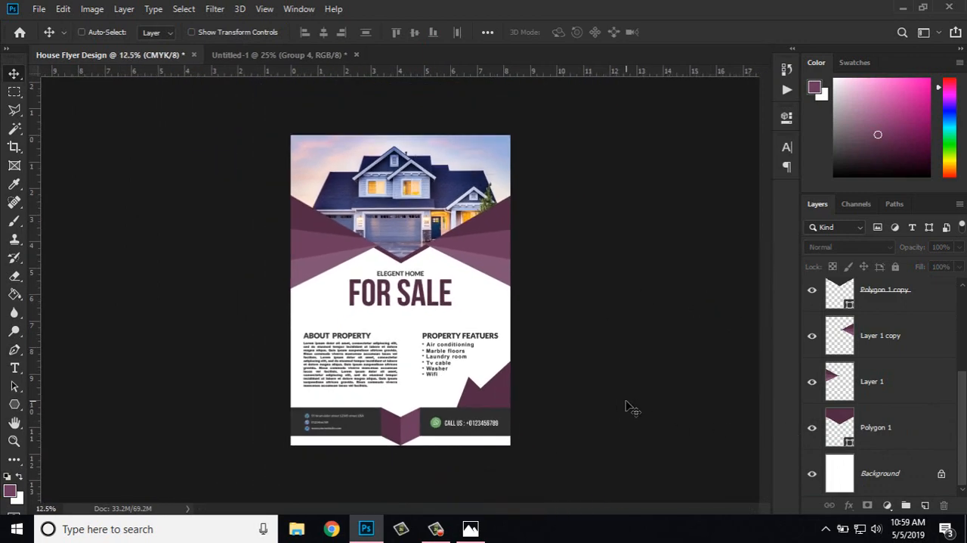
key("ctrl+plus")
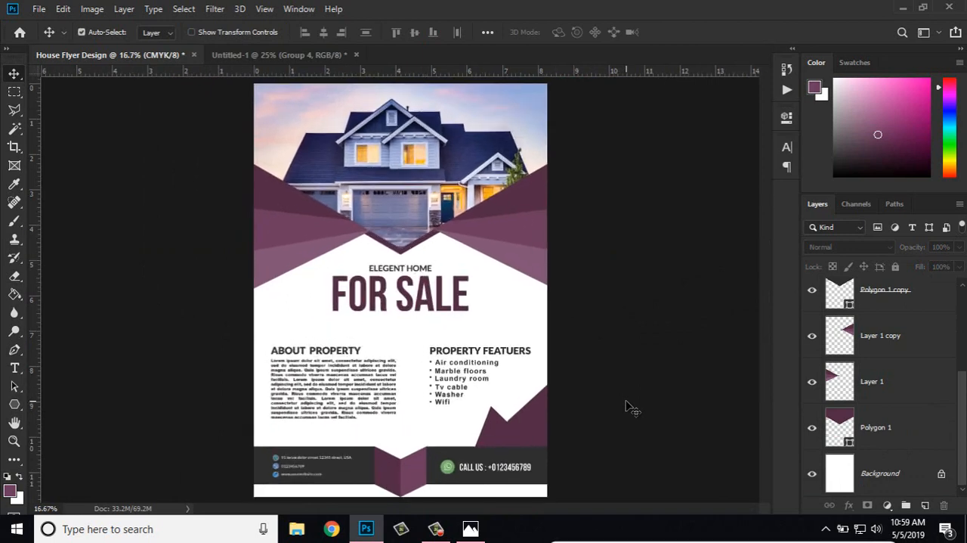